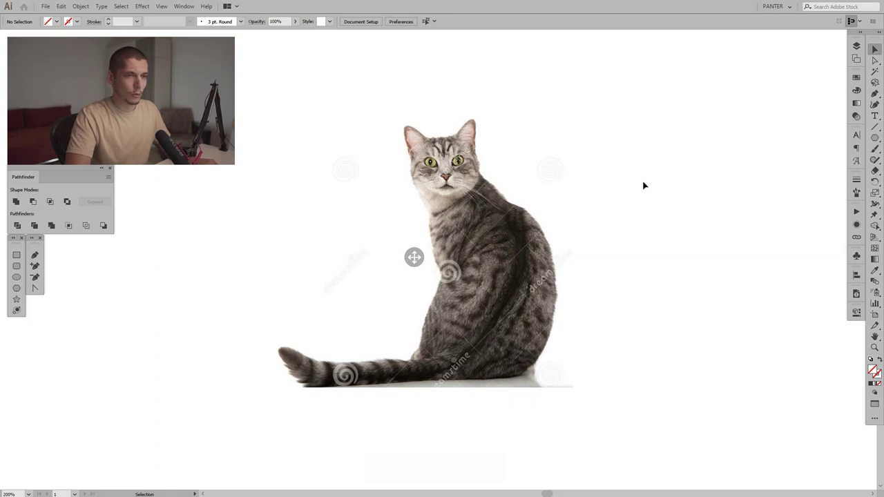
pyautogui.hotkey('shift', 'w')
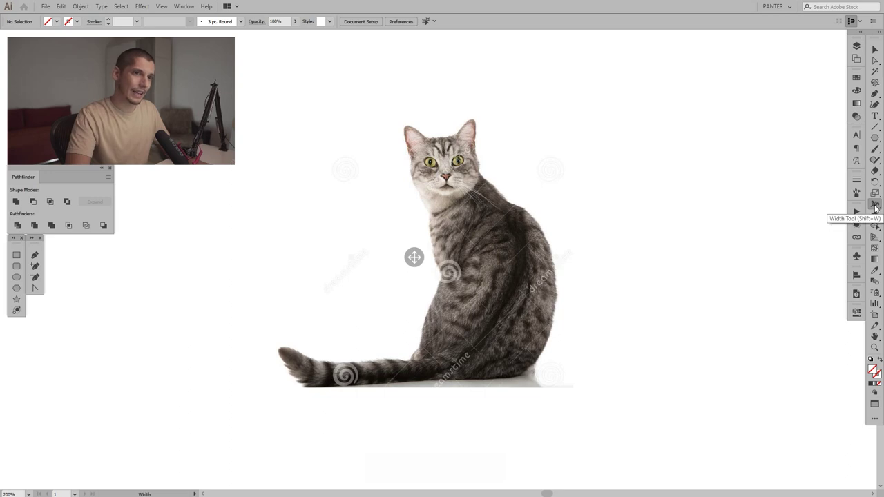
pyautogui.moveTo(875, 207); pyautogui.dragTo(815, 206)
pyautogui.click(873, 49)
pyautogui.press('space')
pyautogui.moveTo(641, 157); pyautogui.dragTo(655, 163)
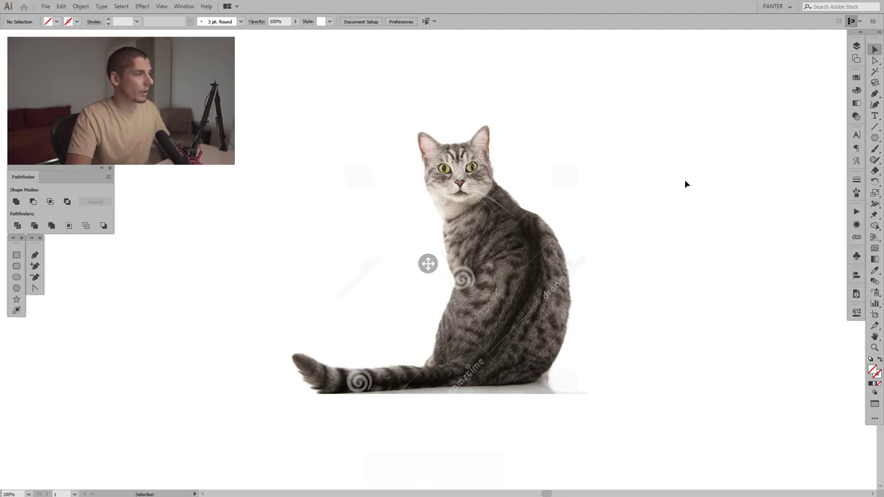
# Draw an open, smooth S-shaped curve with the Pen tool in the empty area beside the cat photo.
pyautogui.press('space')
pyautogui.moveTo(696, 191); pyautogui.dragTo(380, 186)
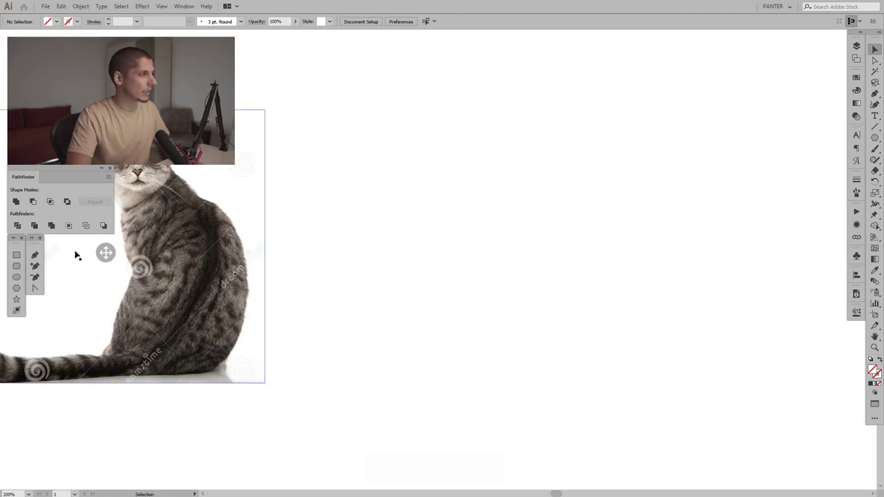
pyautogui.click(34, 258)
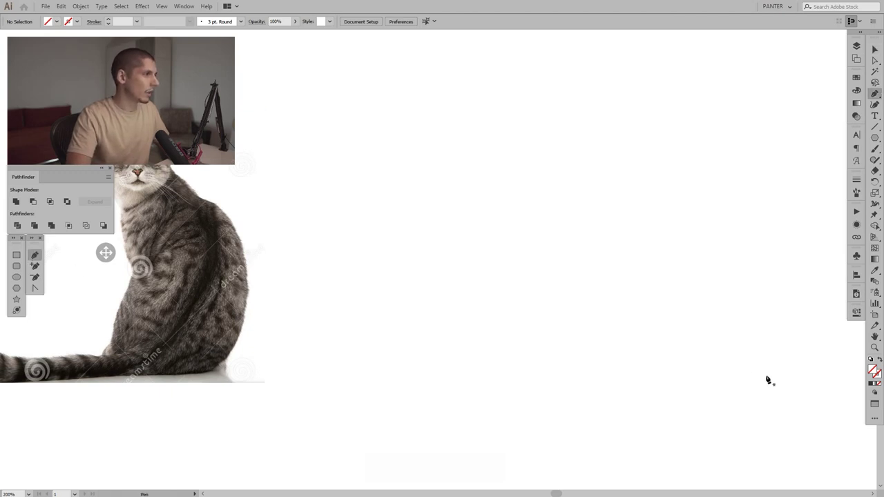
pyautogui.click(409, 261)
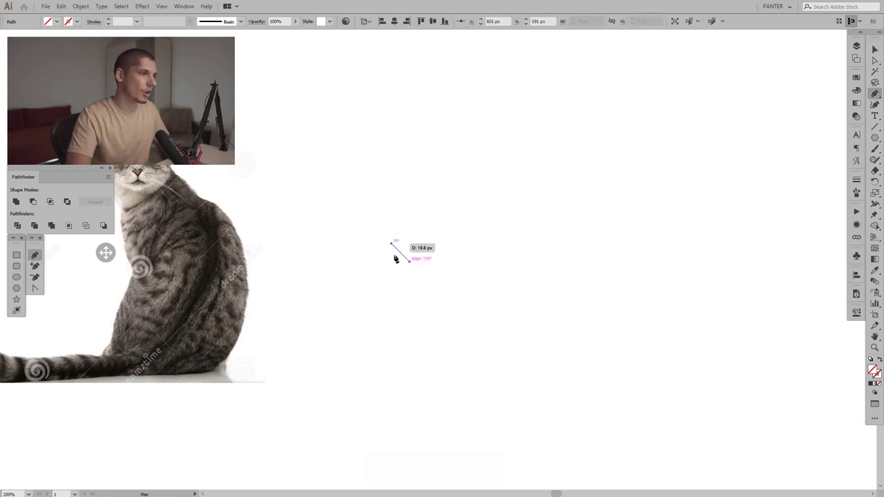
pyautogui.hotkey('ctrl', 'z')
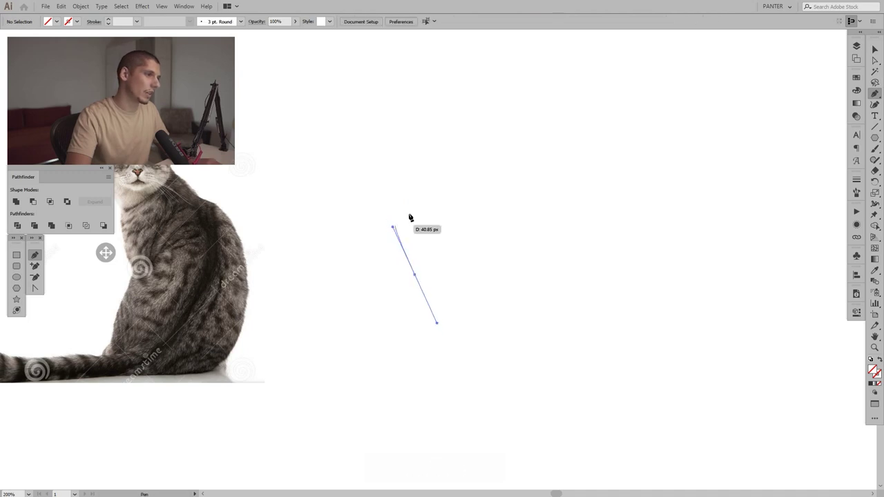
pyautogui.moveTo(555, 178); pyautogui.dragTo(648, 207)
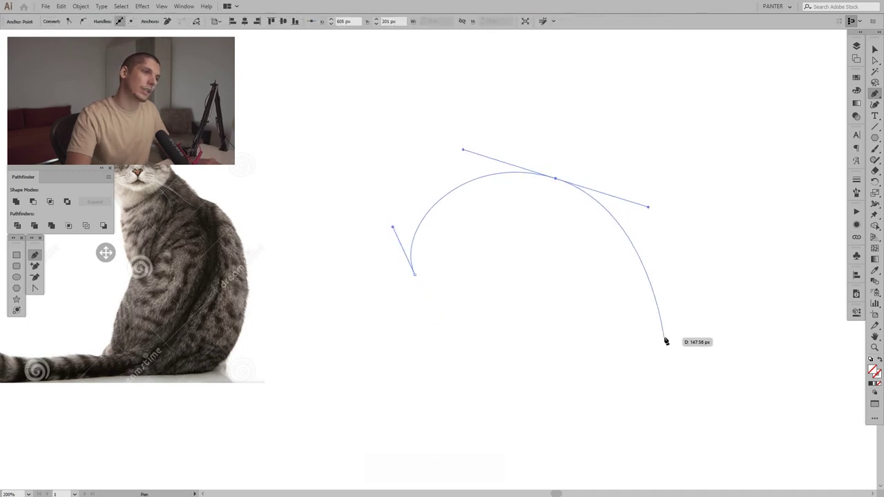
pyautogui.press('space')
pyautogui.moveTo(684, 313); pyautogui.dragTo(569, 308)
pyautogui.moveTo(610, 341); pyautogui.dragTo(699, 374)
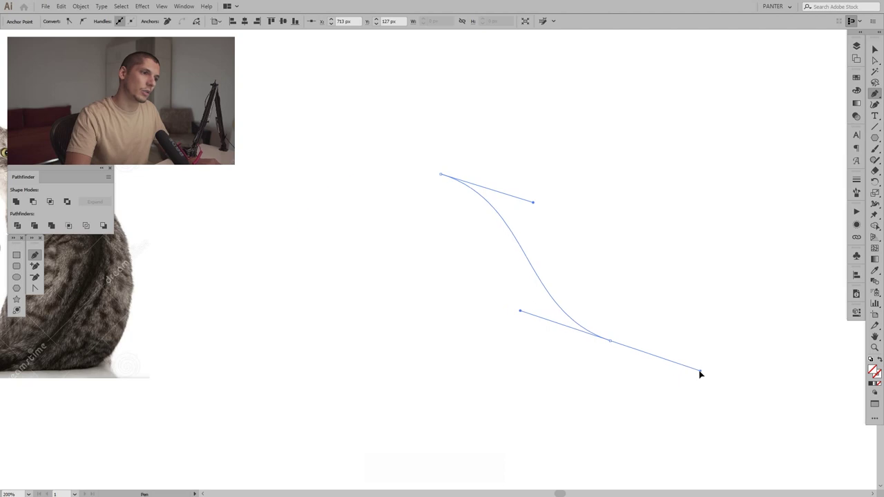
pyautogui.moveTo(686, 190); pyautogui.dragTo(647, 143)
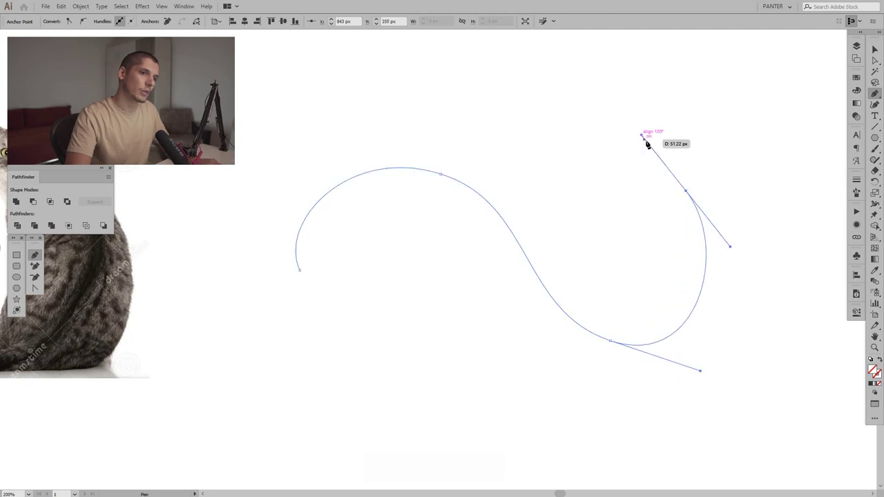
pyautogui.press('v')
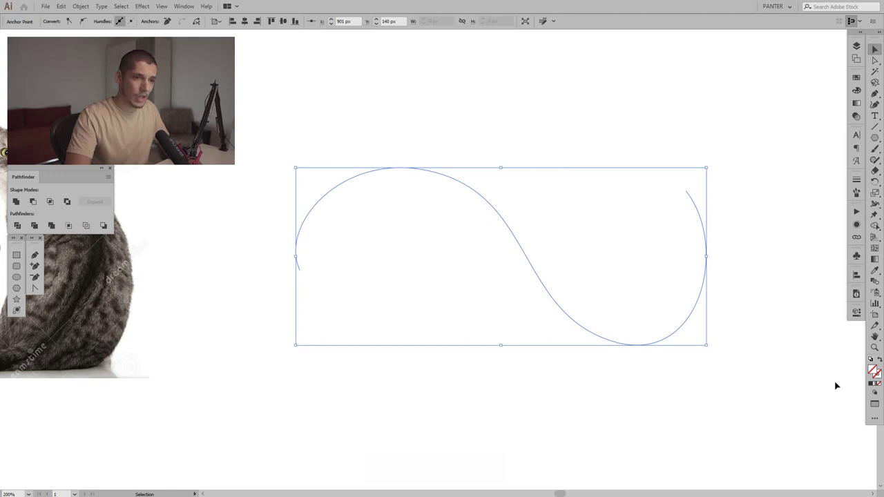
# Give the S-shaped curve a solid #333333 stroke without fill and reselect the path.
pyautogui.click(879, 374)
pyautogui.click(872, 385)
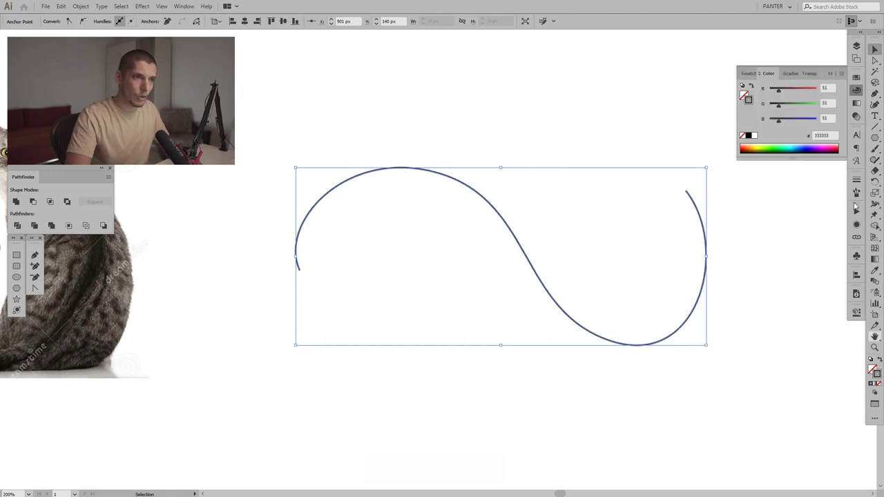
pyautogui.click(830, 73)
pyautogui.click(604, 172)
pyautogui.moveTo(582, 103); pyautogui.dragTo(457, 276)
pyautogui.press('space')
pyautogui.moveTo(557, 276); pyautogui.dragTo(679, 302)
pyautogui.press('space')
pyautogui.moveTo(713, 250); pyautogui.dragTo(628, 249)
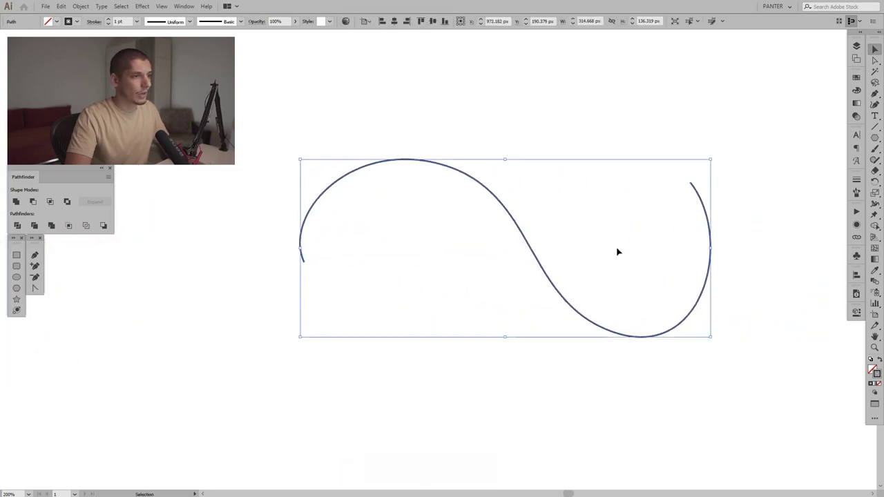
# Widen the stroke at the curve's upper hump to about 7.7 pt with the Width tool.
pyautogui.scroll(2, 572, 247)
pyautogui.scroll(-2, 573, 247)
pyautogui.press('space')
pyautogui.moveTo(578, 241); pyautogui.dragTo(578, 250)
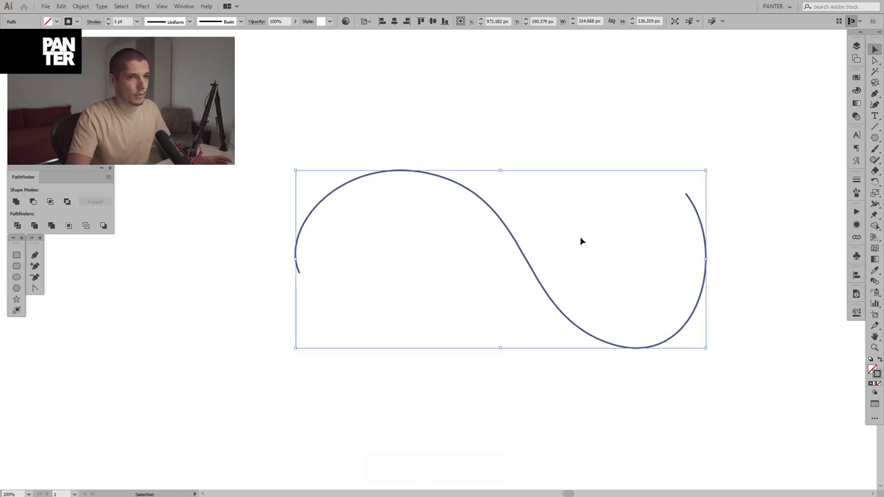
pyautogui.hotkey('shift', 'w')
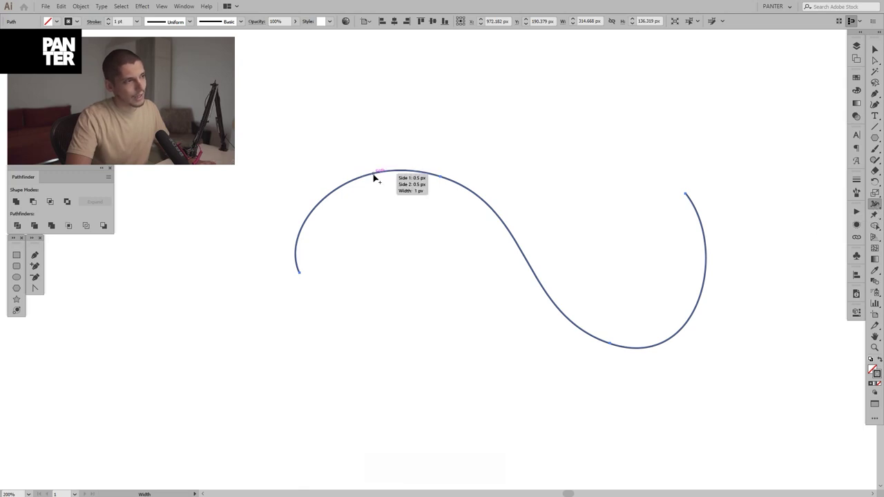
pyautogui.scroll(4, 385, 178)
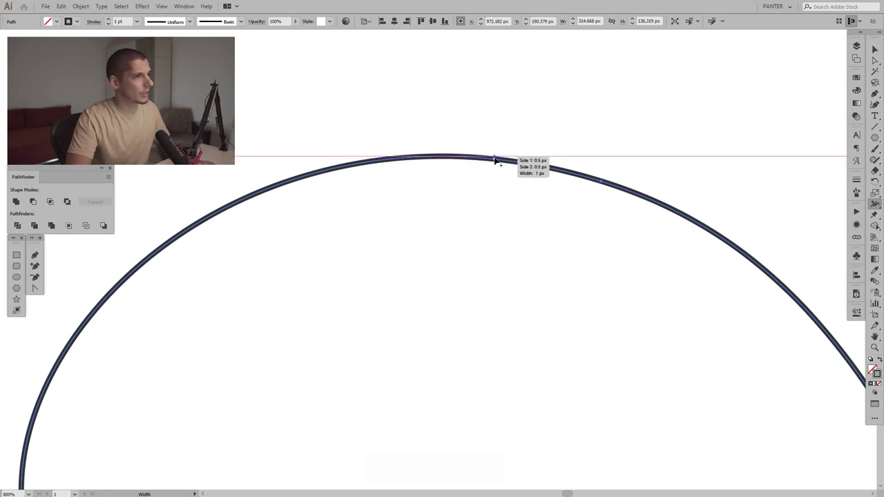
pyautogui.moveTo(453, 160)
pyautogui.mouseDown()
pyautogui.moveTo(462, 290)
pyautogui.moveTo(460, 180)
pyautogui.mouseUp()
pyautogui.scroll(-4, 459, 176)
pyautogui.press('space')
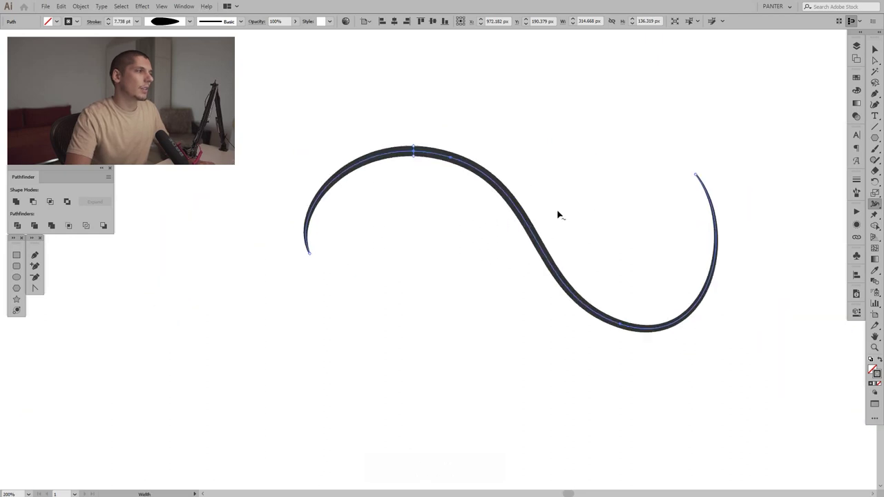
# Add a width point at the curve's lower bend and widen the stroke there to about 22.9 pt.
pyautogui.scroll(2, 559, 214)
pyautogui.moveTo(618, 240); pyautogui.dragTo(504, 237)
pyautogui.scroll(-1, 504, 237)
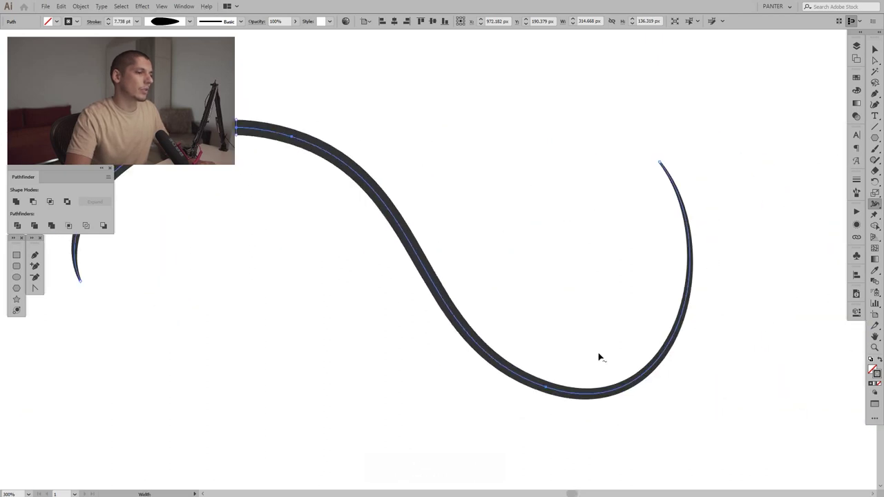
pyautogui.moveTo(556, 386); pyautogui.dragTo(554, 368)
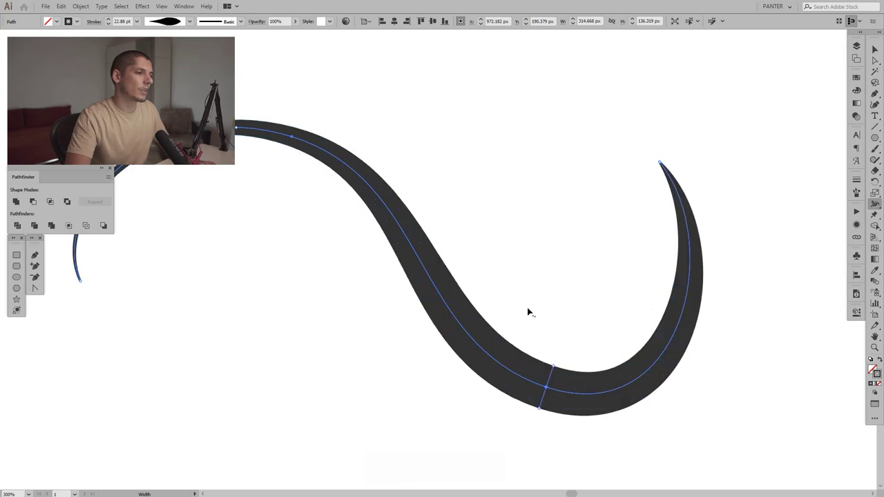
# Widen the thin starting end of the curve beside the upper hump into a broad, blunt end.
pyautogui.press('space')
pyautogui.moveTo(451, 164); pyautogui.dragTo(569, 176)
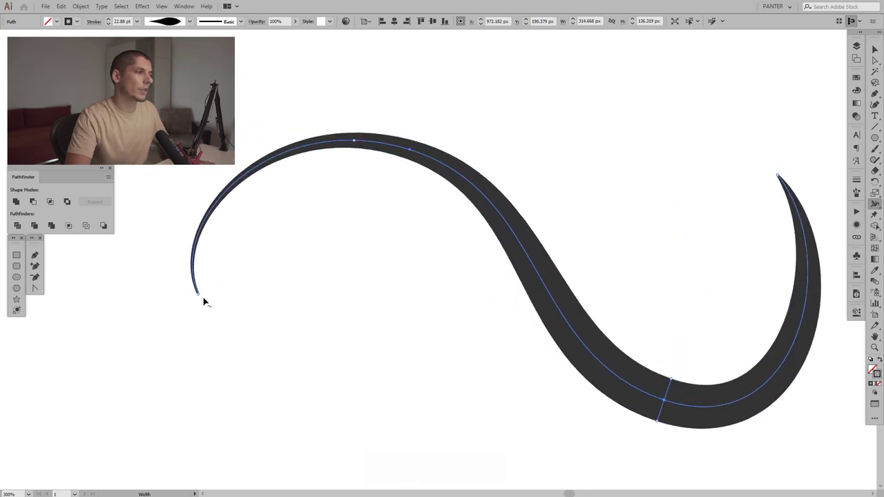
pyautogui.moveTo(199, 294); pyautogui.dragTo(221, 293)
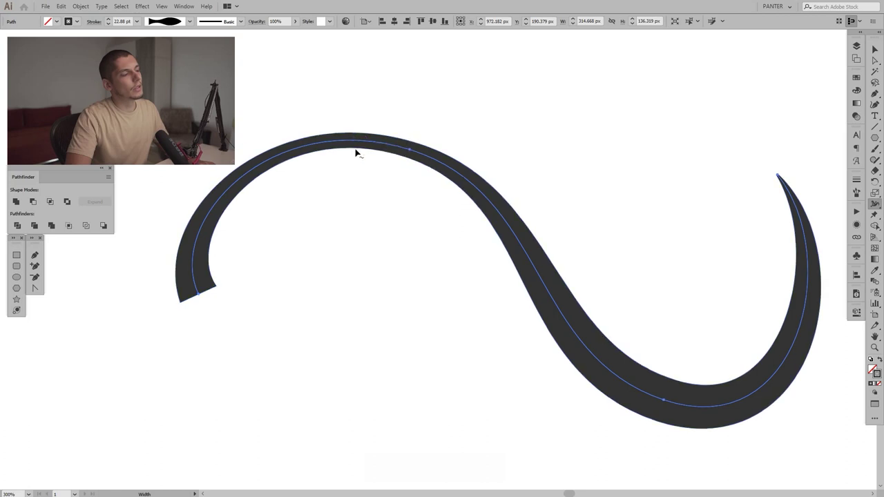
# Slide the upper hump's width point along the path to just before the lower bend, then back toward the curve's middle.
pyautogui.keyDown('alt'); pyautogui.scroll(3, 355, 150); pyautogui.keyUp('alt')
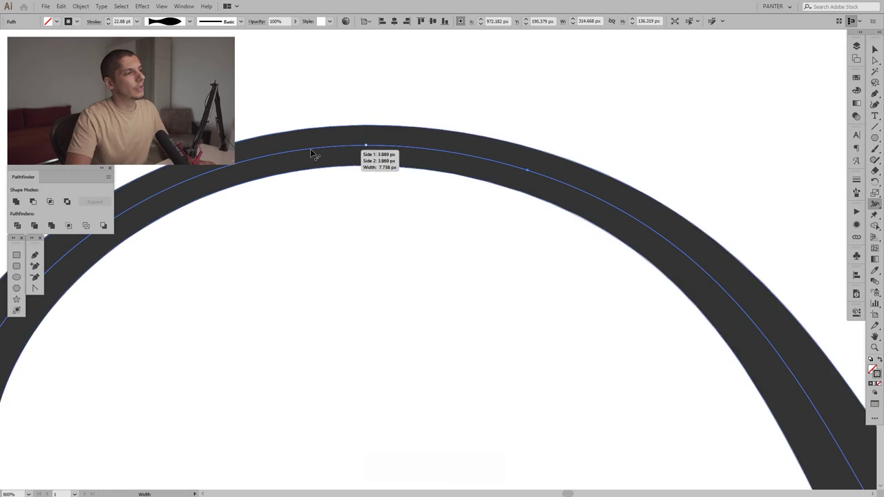
pyautogui.moveTo(500, 171)
pyautogui.mouseDown()
pyautogui.moveTo(694, 262)
pyautogui.moveTo(766, 377)
pyautogui.moveTo(761, 338)
pyautogui.mouseUp()
pyautogui.press('space')
pyautogui.keyDown('alt'); pyautogui.scroll(-4, 446, 203); pyautogui.keyUp('alt')
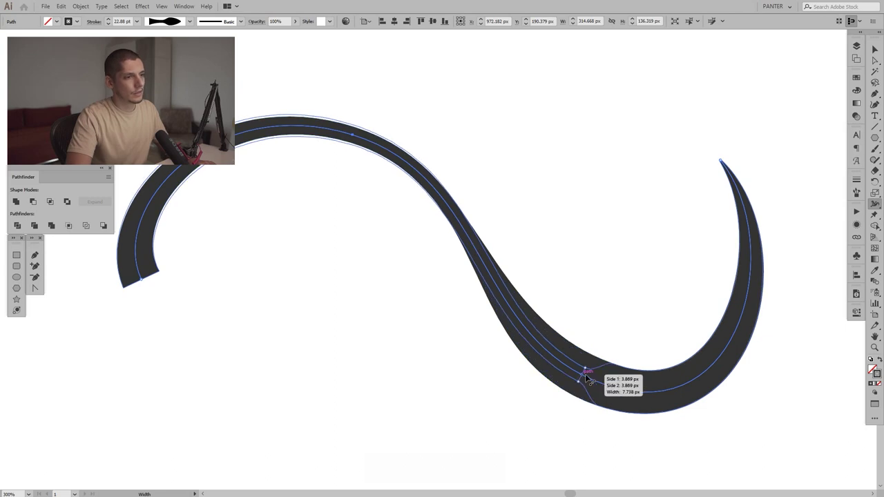
pyautogui.moveTo(604, 386)
pyautogui.mouseDown()
pyautogui.moveTo(531, 334)
pyautogui.moveTo(491, 272)
pyautogui.moveTo(465, 204)
pyautogui.moveTo(581, 370)
pyautogui.moveTo(498, 294)
pyautogui.moveTo(426, 182)
pyautogui.moveTo(395, 153)
pyautogui.moveTo(330, 129)
pyautogui.moveTo(550, 290)
pyautogui.moveTo(584, 349)
pyautogui.mouseUp()
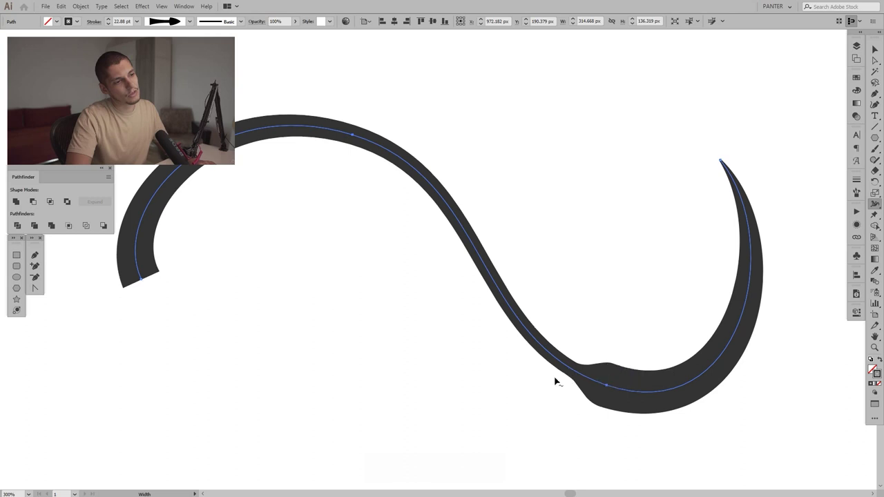
pyautogui.moveTo(570, 364)
pyautogui.mouseDown()
pyautogui.moveTo(538, 340)
pyautogui.moveTo(430, 182)
pyautogui.mouseUp()
# Widen the blunt starting end of the curve further to about 58 pt and deselect the path.
pyautogui.press('space')
pyautogui.moveTo(513, 246)
pyautogui.mouseDown()
pyautogui.moveTo(555, 239)
pyautogui.moveTo(592, 256)
pyautogui.moveTo(581, 245)
pyautogui.mouseUp()
pyautogui.moveTo(240, 277)
pyautogui.mouseDown()
pyautogui.moveTo(406, 255)
pyautogui.moveTo(584, 200)
pyautogui.moveTo(752, 161)
pyautogui.moveTo(444, 263)
pyautogui.moveTo(288, 298)
pyautogui.mouseUp()
pyautogui.press('v')
pyautogui.click(389, 307)
# Delete the S-shaped practice curve beside the cat photo.
pyautogui.scroll(-4, 389, 306)
pyautogui.moveTo(388, 305); pyautogui.dragTo(589, 281)
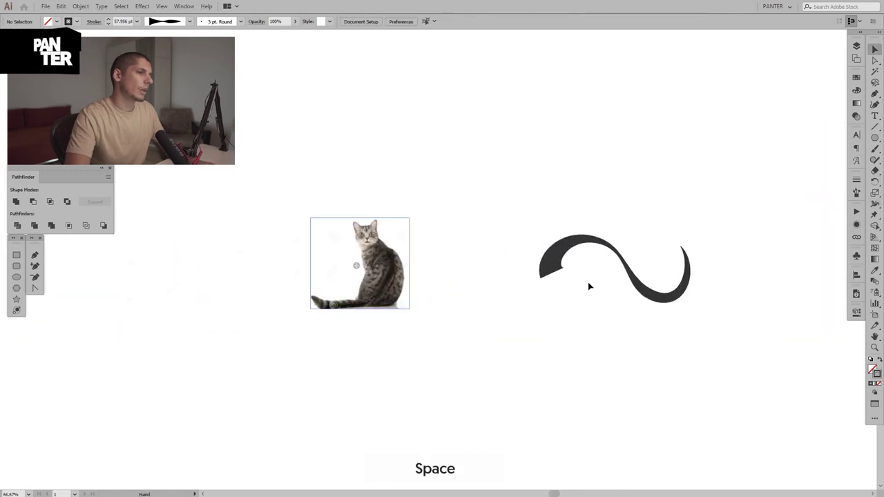
pyautogui.scroll(1, 565, 295)
pyautogui.moveTo(624, 338); pyautogui.dragTo(521, 174)
pyautogui.press('Delete')
# Lower the cat photo's opacity to 33%.
pyautogui.moveTo(346, 219); pyautogui.dragTo(635, 215)
pyautogui.scroll(1, 509, 216)
pyautogui.scroll(1, 614, 199)
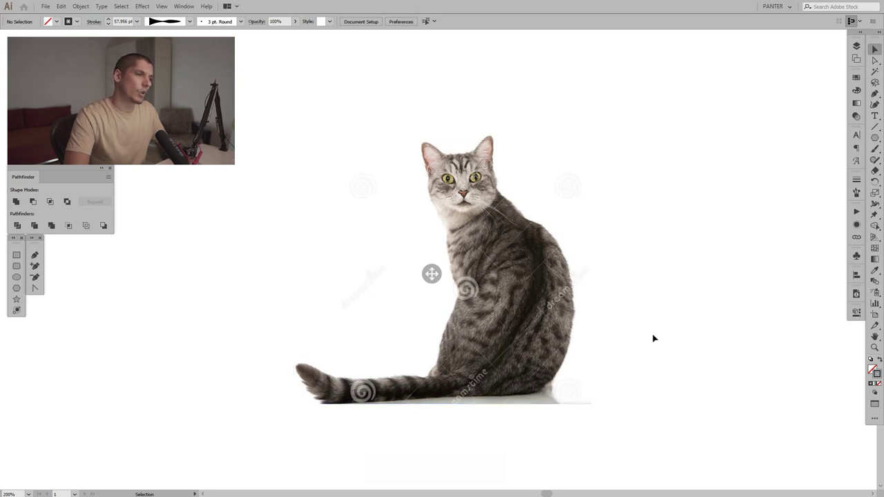
pyautogui.click(529, 285)
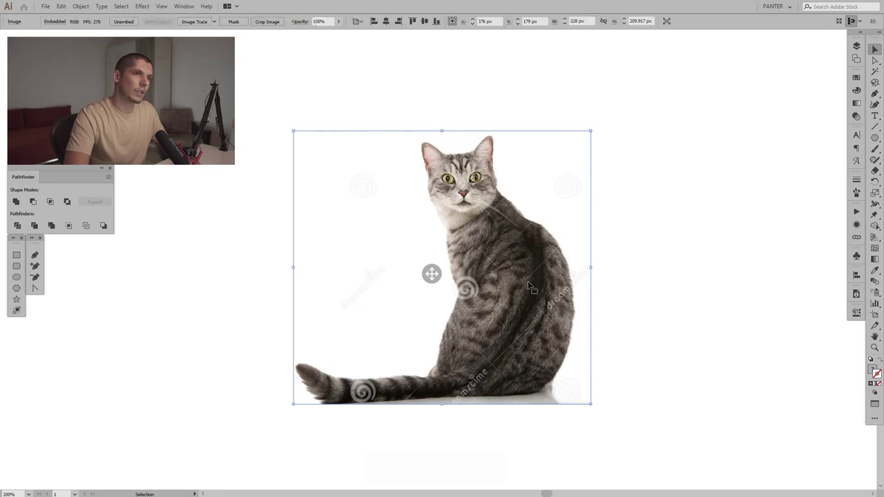
pyautogui.click(339, 22)
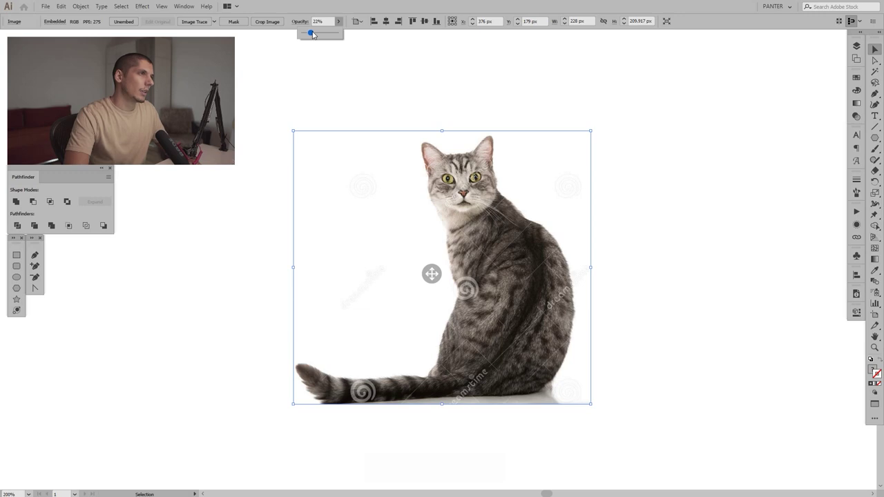
pyautogui.moveTo(314, 35); pyautogui.dragTo(317, 34)
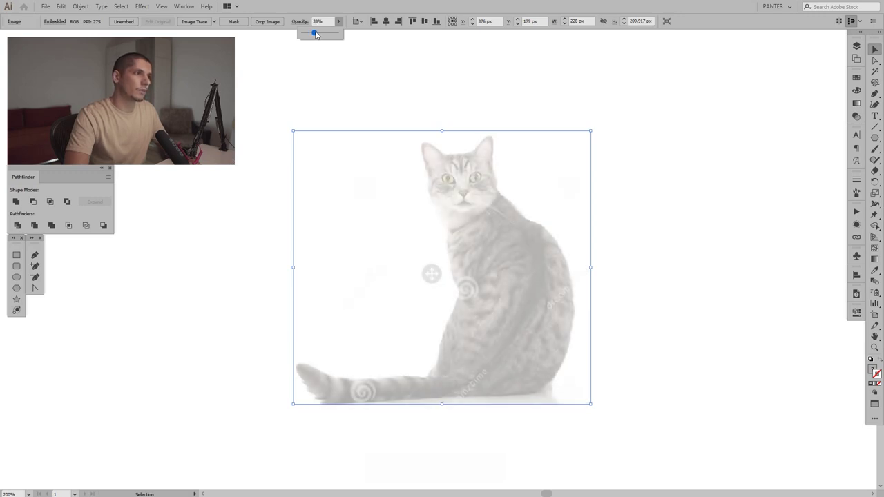
# Lock Layer 1 containing the cat photo and create a new layer above it.
pyautogui.click(857, 46)
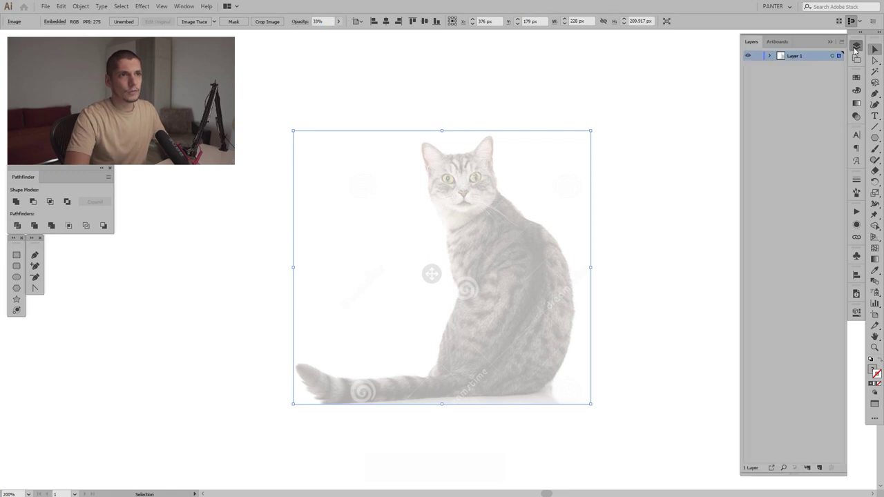
pyautogui.click(760, 56)
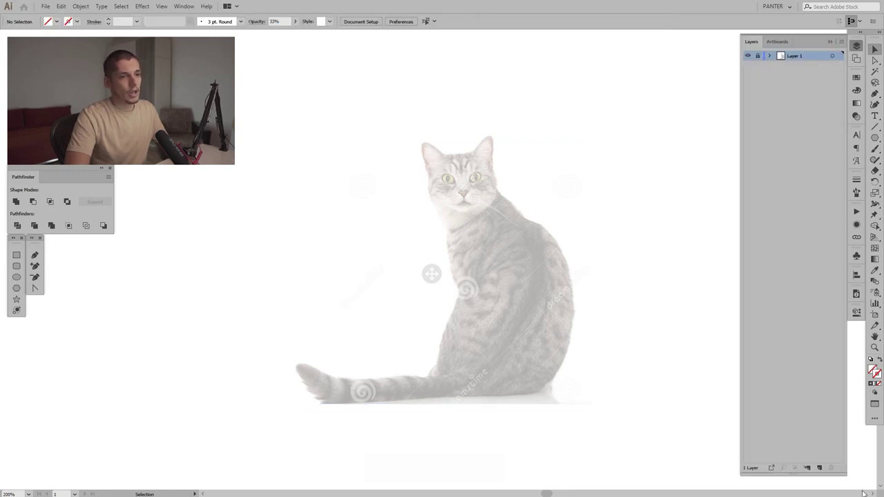
pyautogui.click(820, 468)
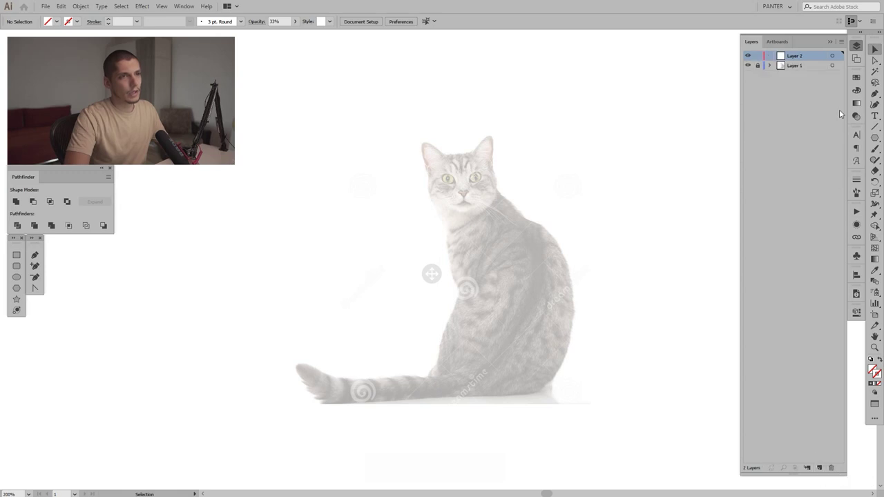
pyautogui.click(832, 41)
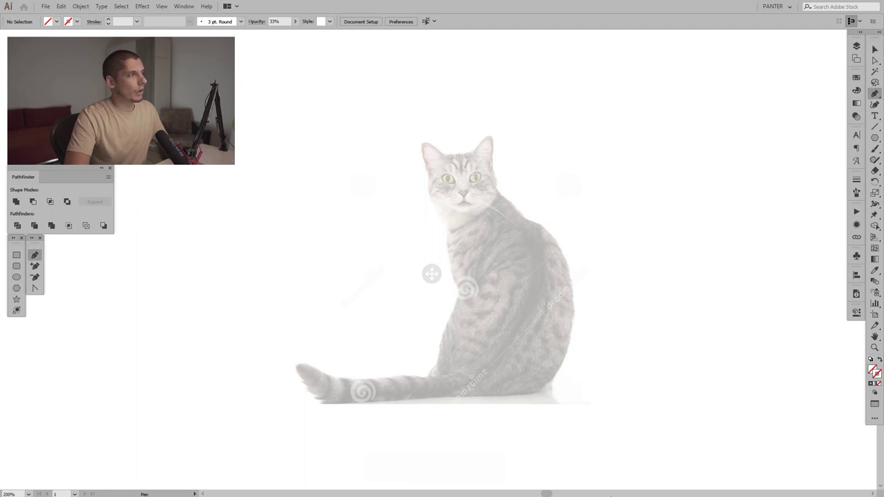
pyautogui.scroll(2, 446, 219)
pyautogui.moveTo(551, 198); pyautogui.dragTo(558, 184)
pyautogui.scroll(-3, 558, 184)
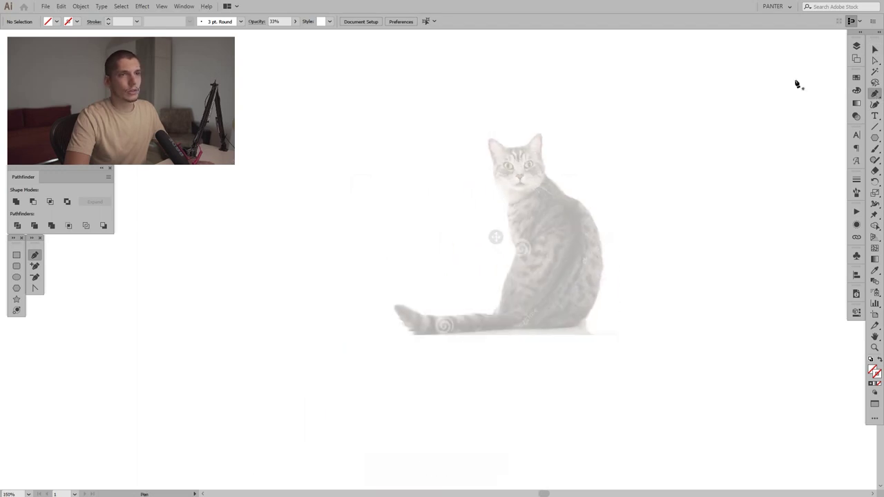
pyautogui.click(856, 46)
pyautogui.click(855, 46)
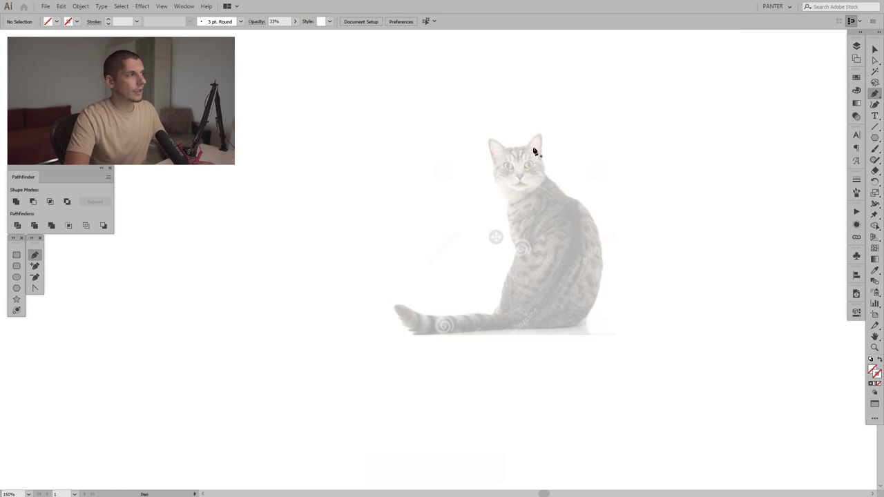
pyautogui.scroll(2, 506, 164)
pyautogui.moveTo(608, 167); pyautogui.dragTo(601, 161)
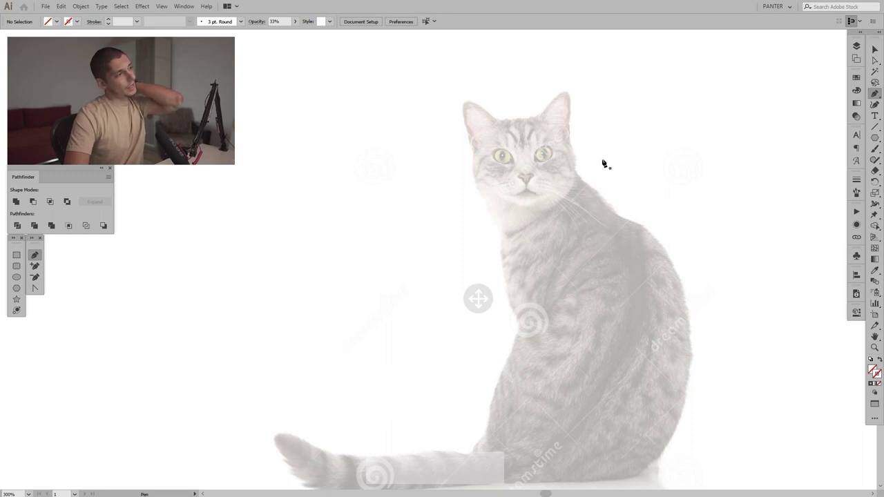
# Set up the Pen tool with no fill and a 1 pt black stroke for tracing the cat's head.
pyautogui.scroll(2, 532, 146)
pyautogui.moveTo(547, 131); pyautogui.dragTo(528, 162)
pyautogui.scroll(-2, 527, 162)
pyautogui.scroll(3, 408, 186)
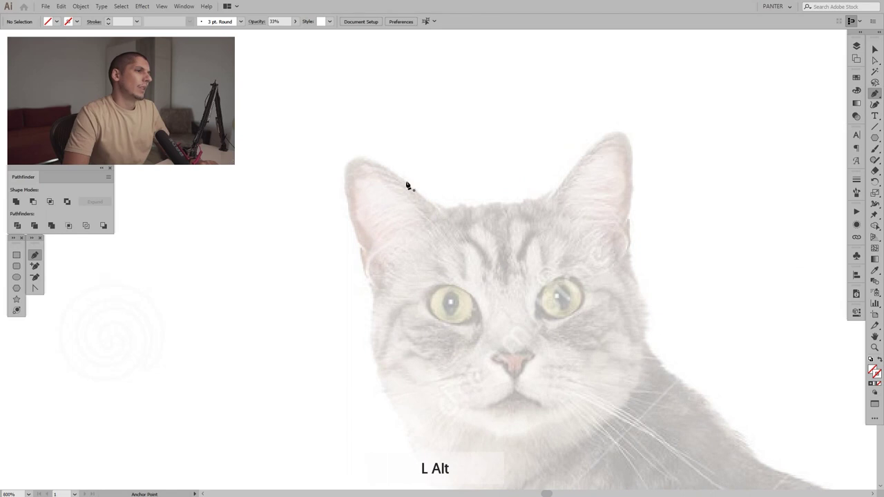
pyautogui.moveTo(614, 248); pyautogui.dragTo(606, 232)
pyautogui.click(873, 386)
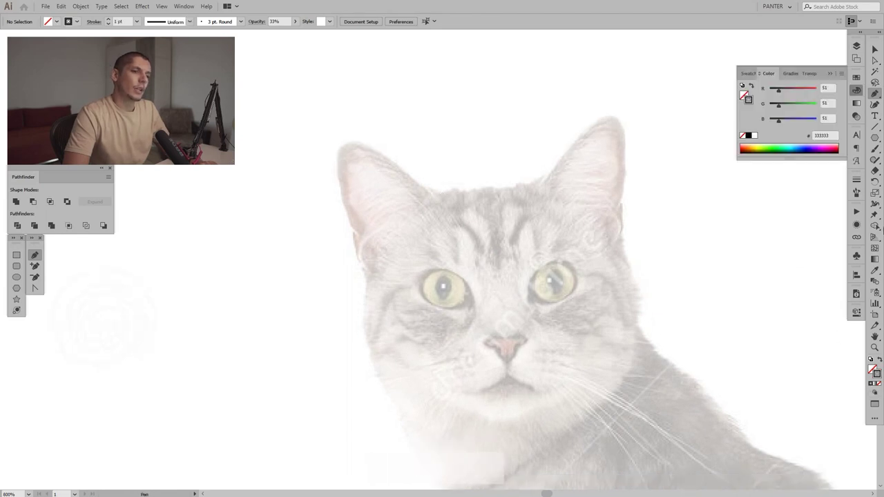
pyautogui.click(831, 74)
pyautogui.click(856, 81)
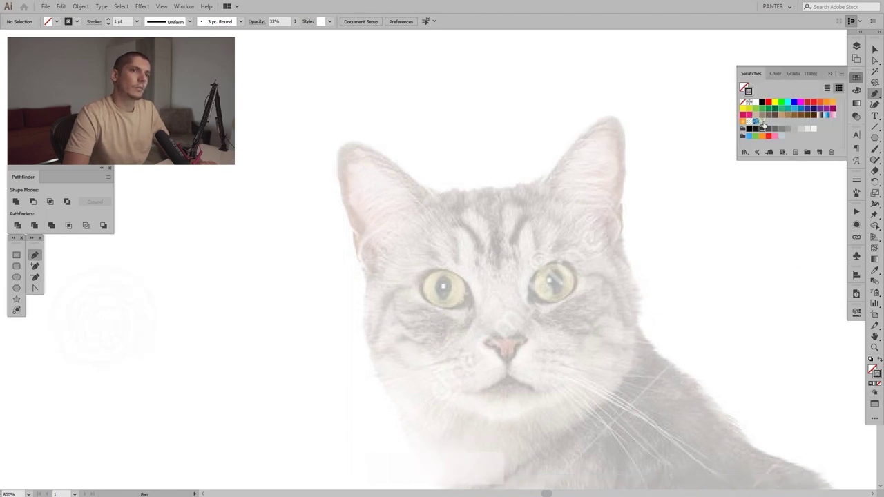
pyautogui.click(830, 74)
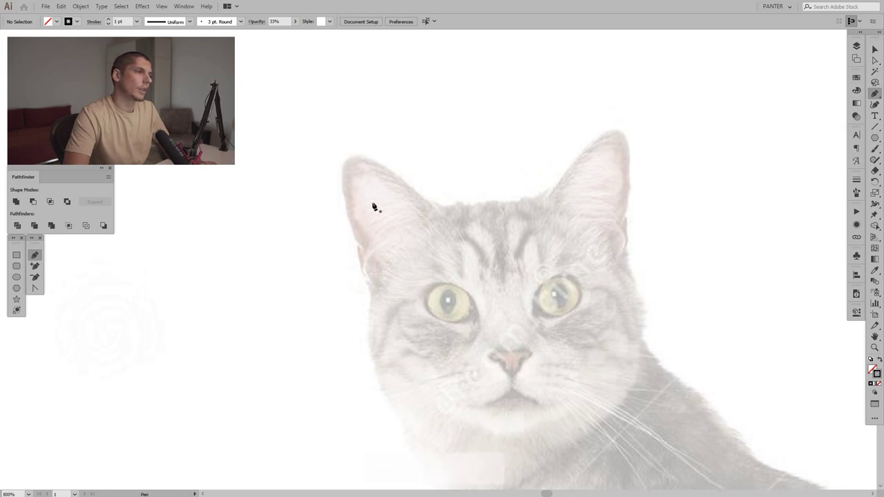
# Undo the first anchor point placed below the cat's left-hand ear and turn off Snap to Pixel.
pyautogui.click(370, 290)
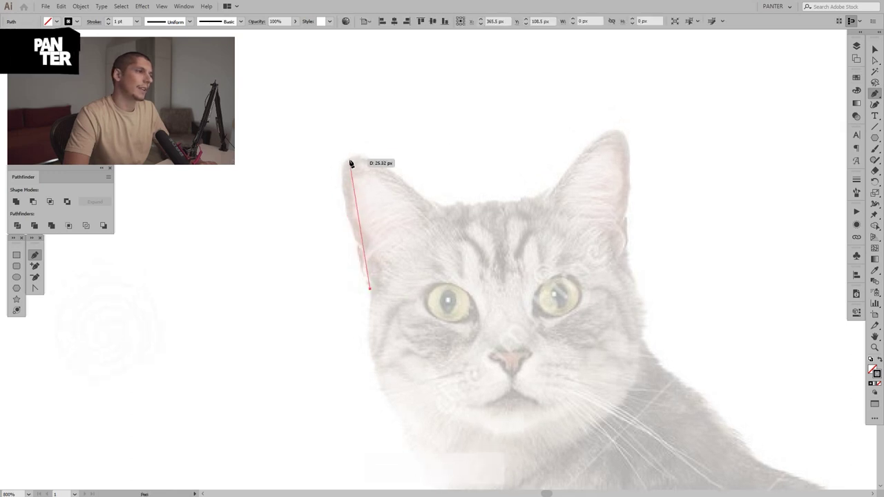
pyautogui.hotkey('ctrl', 'z')
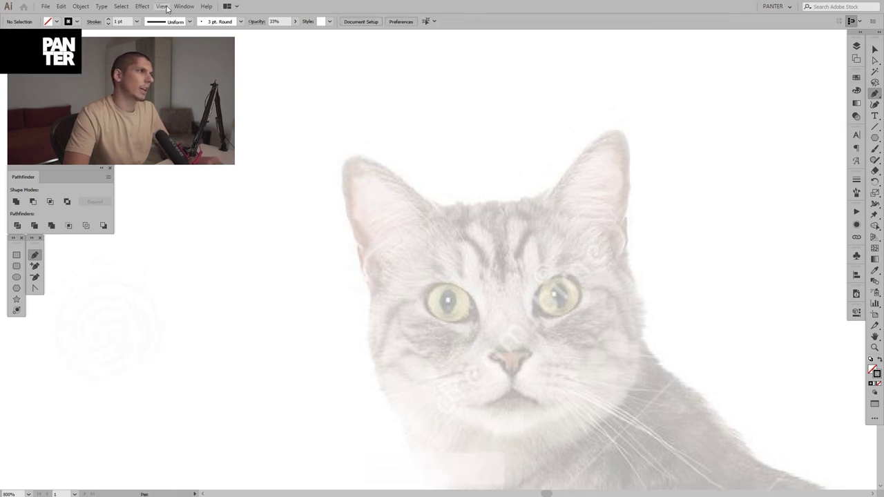
pyautogui.click(162, 7)
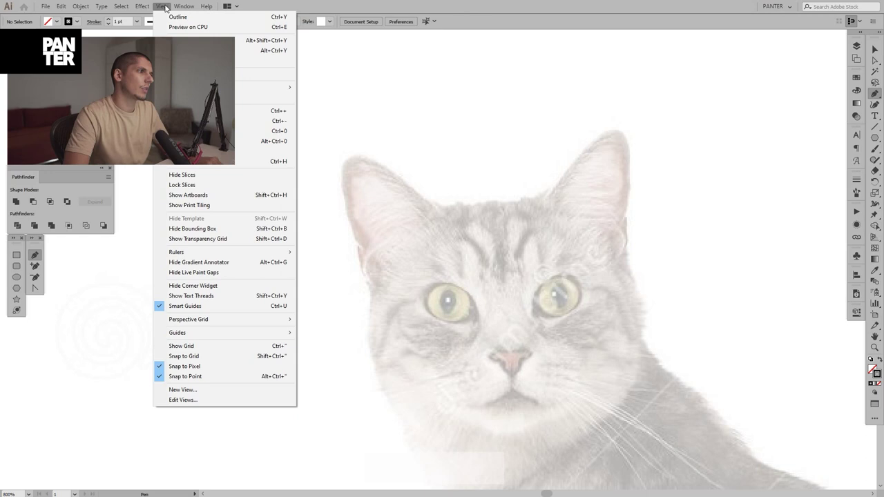
pyautogui.click(200, 367)
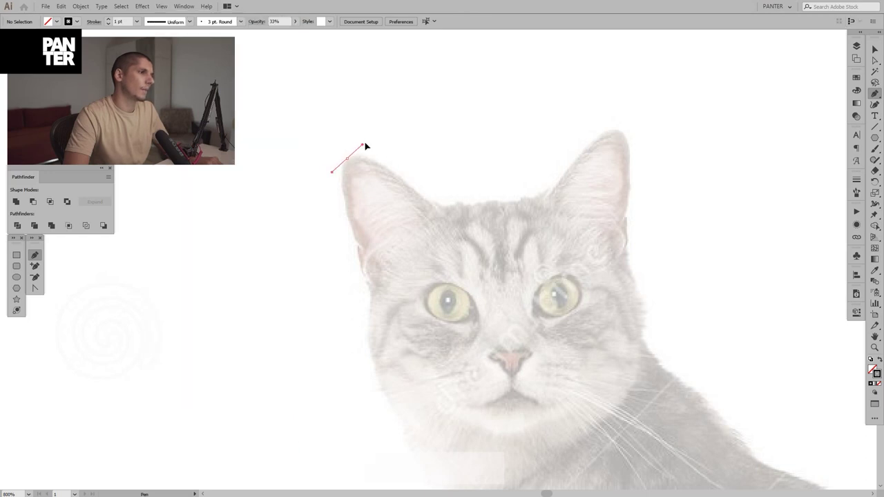
# Trace from the left-hand ear's tip down its slope, across the top of the head, and up to the other ear's tip.
pyautogui.click(436, 211)
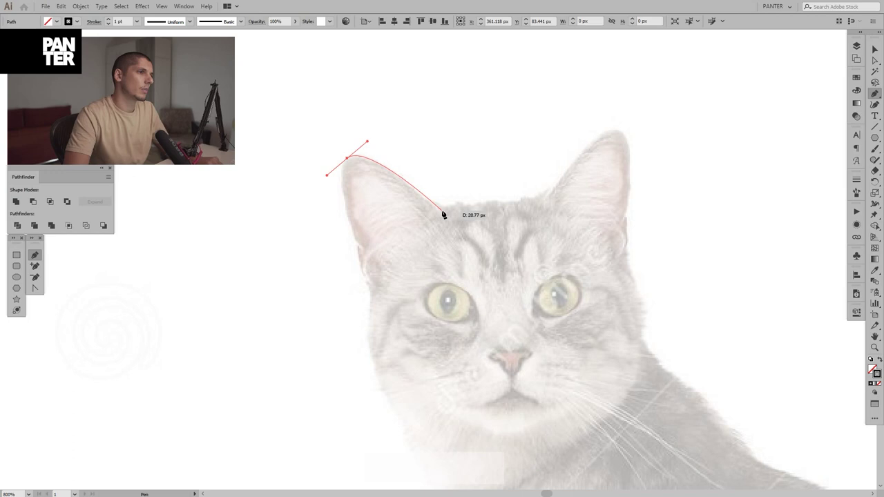
pyautogui.moveTo(444, 215); pyautogui.dragTo(444, 215)
pyautogui.moveTo(560, 205); pyautogui.dragTo(564, 204)
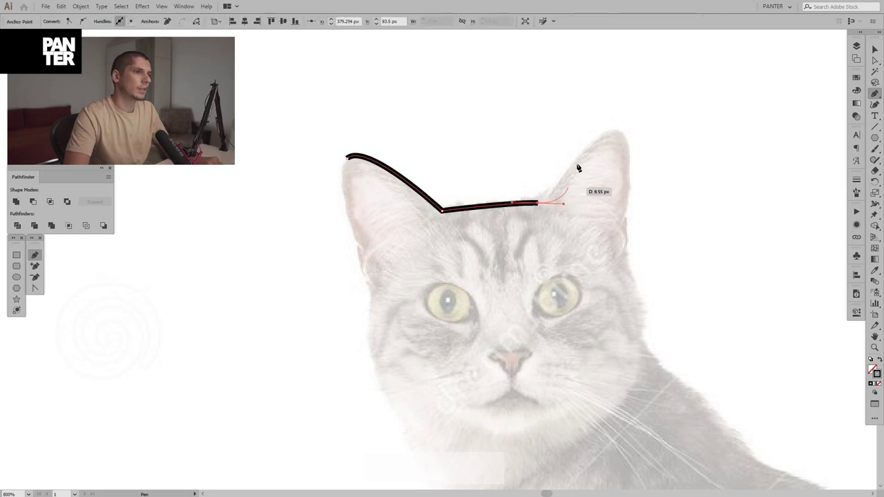
pyautogui.click(538, 203)
pyautogui.moveTo(617, 129); pyautogui.dragTo(648, 136)
pyautogui.press('space')
pyautogui.moveTo(667, 232); pyautogui.dragTo(627, 190)
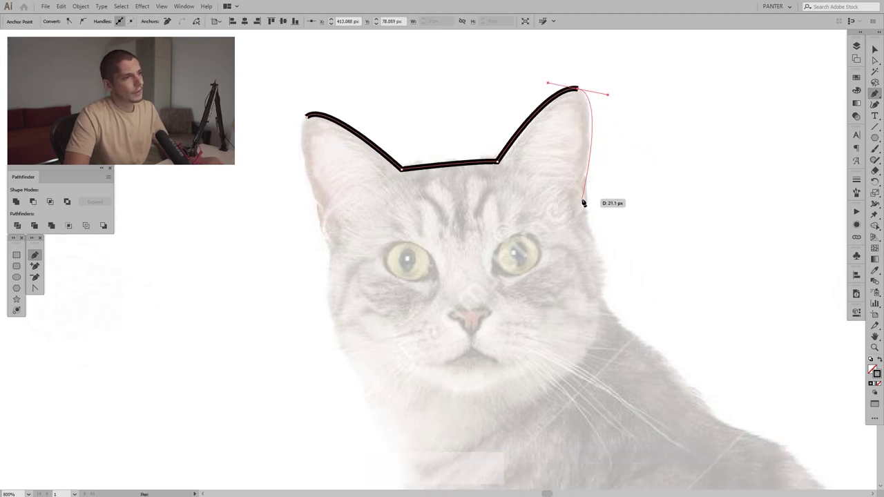
# Continue the outline down the right-hand ear's outer edge and the cheek, ending with a short curve onto the neck.
pyautogui.click(584, 203)
pyautogui.moveTo(610, 256)
pyautogui.mouseDown()
pyautogui.moveTo(605, 301)
pyautogui.moveTo(541, 195)
pyautogui.moveTo(529, 234)
pyautogui.mouseUp()
pyautogui.press('space')
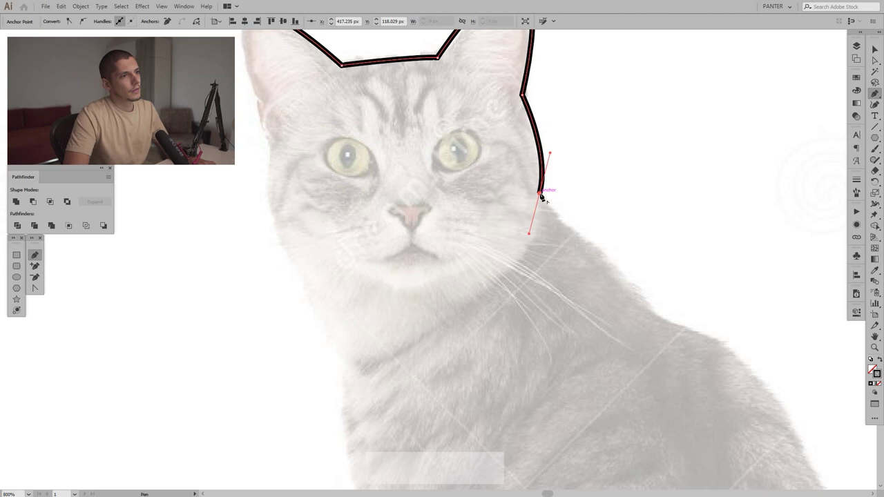
pyautogui.moveTo(618, 268); pyautogui.dragTo(540, 250)
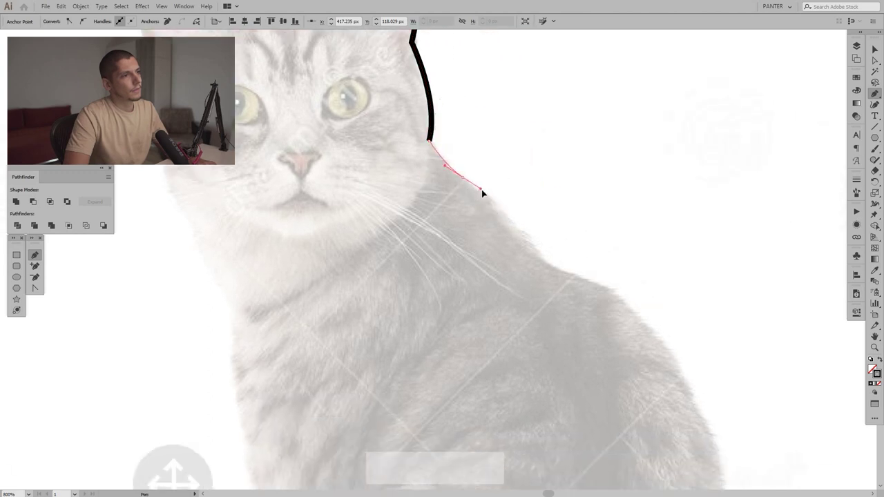
pyautogui.hotkey('ctrl', 'z')
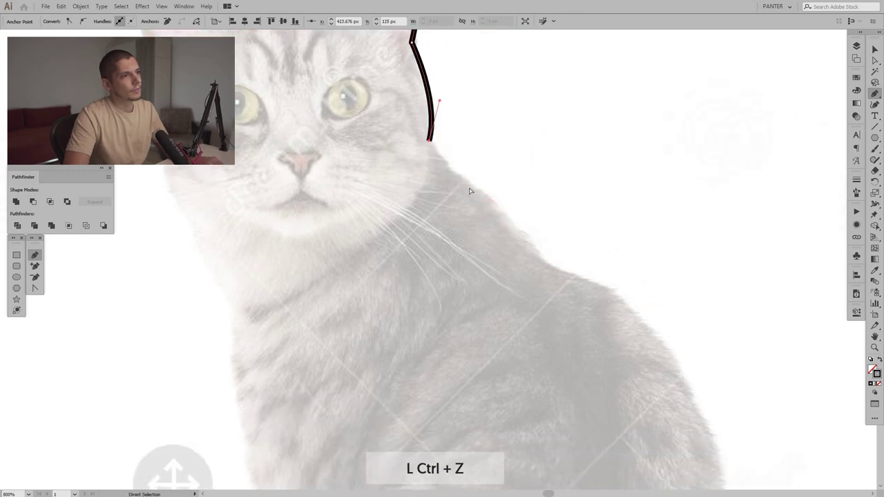
pyautogui.moveTo(459, 178); pyautogui.dragTo(460, 179)
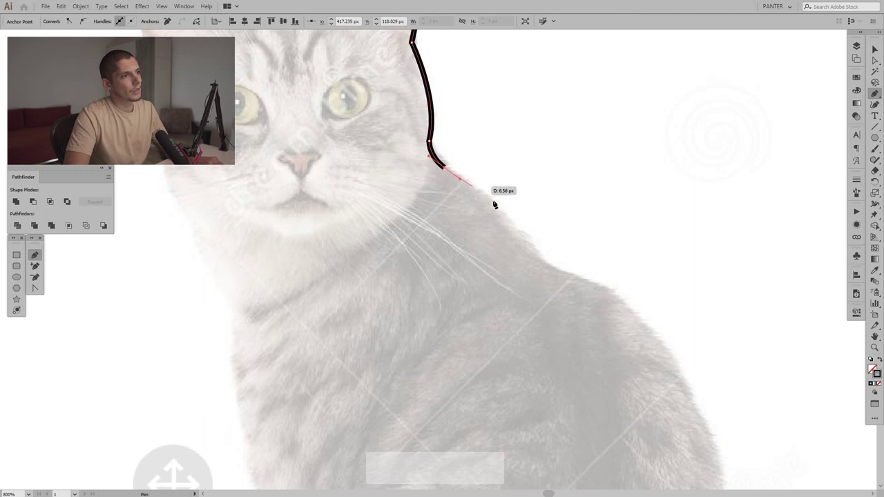
# Extend the outline from the neck over the shoulder to the upper part of the cat's back.
pyautogui.moveTo(502, 210); pyautogui.dragTo(533, 240)
pyautogui.moveTo(559, 272); pyautogui.dragTo(584, 281)
pyautogui.press('space')
pyautogui.moveTo(651, 310); pyautogui.dragTo(612, 179)
pyautogui.scroll(-2, 587, 172)
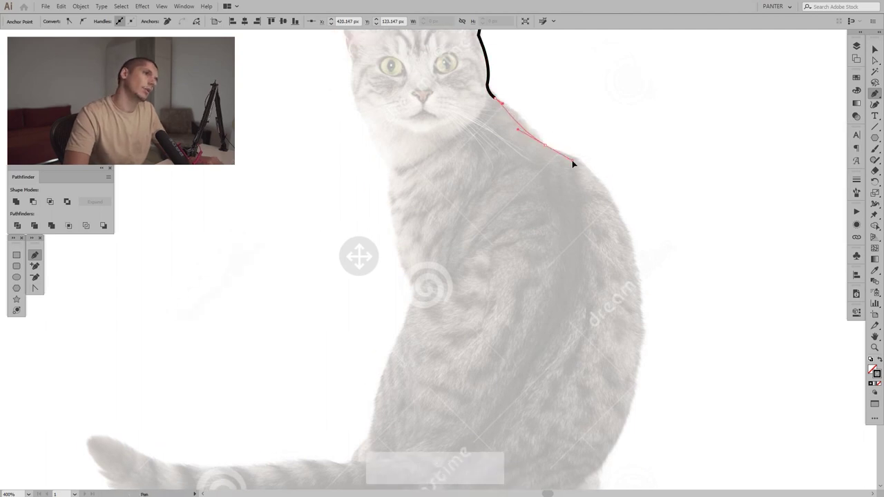
pyautogui.moveTo(570, 160); pyautogui.dragTo(570, 158)
pyautogui.moveTo(624, 221); pyautogui.dragTo(638, 165)
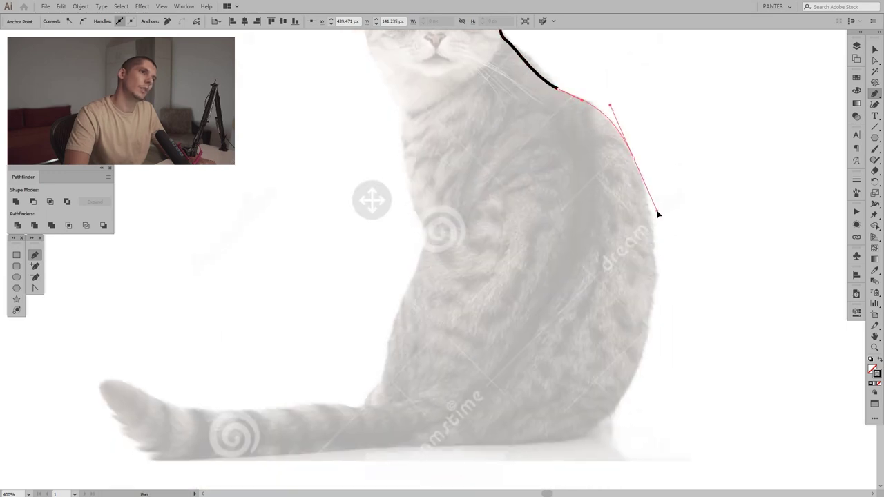
pyautogui.moveTo(654, 205); pyautogui.dragTo(681, 156)
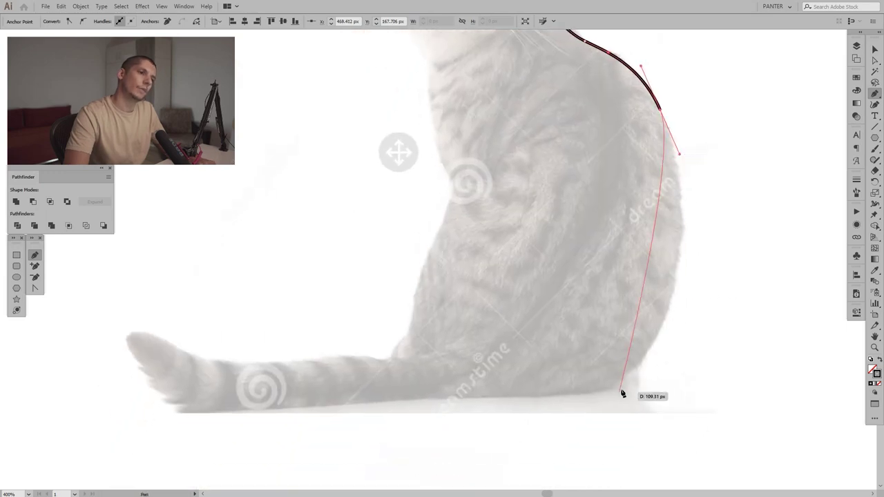
# Trace the rounded back down to the cat's base, with a long handle running along the tail's underside.
pyautogui.moveTo(608, 387); pyautogui.dragTo(505, 439)
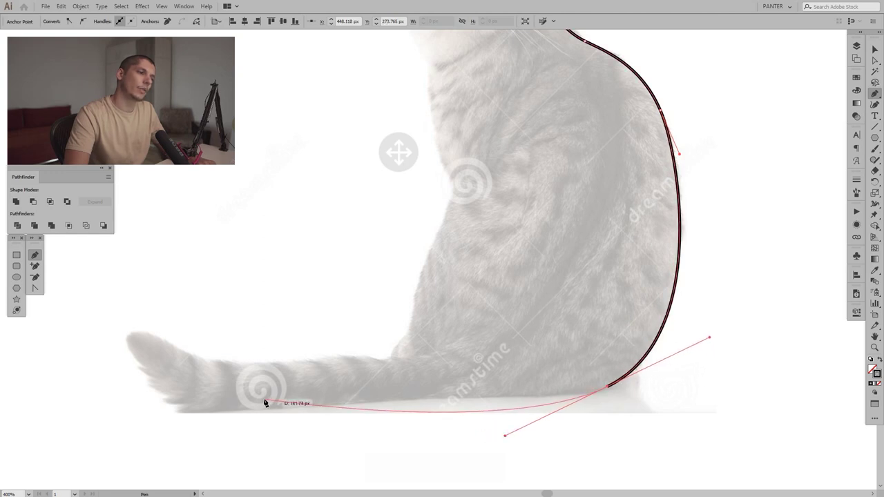
pyautogui.hotkey('ctrl', 'z')
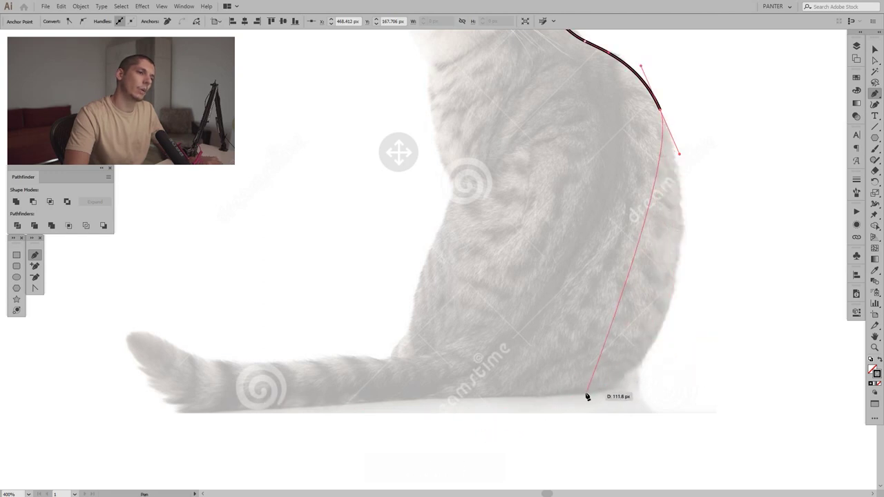
pyautogui.moveTo(585, 394); pyautogui.dragTo(458, 402)
pyautogui.moveTo(336, 395); pyautogui.dragTo(498, 349)
# Trace the tail's underside to its tip and shorten the outgoing handle there.
pyautogui.moveTo(299, 299)
pyautogui.mouseDown()
pyautogui.moveTo(280, 177)
pyautogui.moveTo(280, 208)
pyautogui.moveTo(279, 196)
pyautogui.mouseUp()
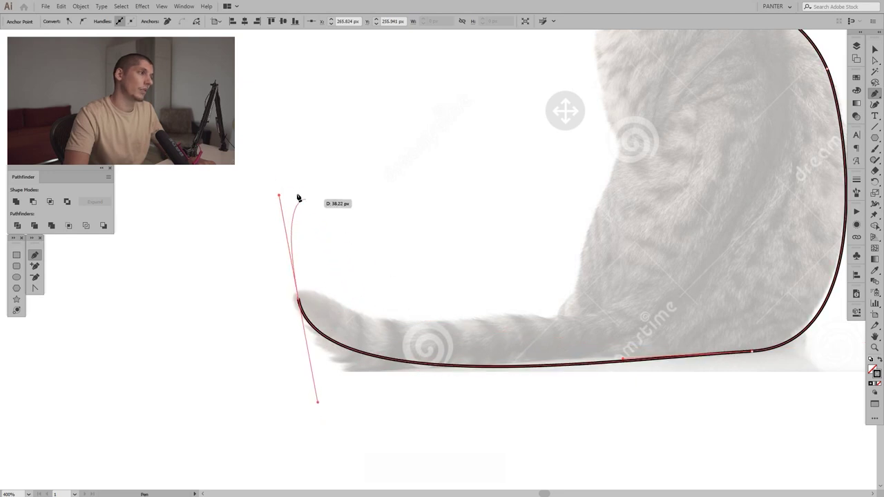
pyautogui.press('alt')
pyautogui.moveTo(280, 205); pyautogui.dragTo(297, 288)
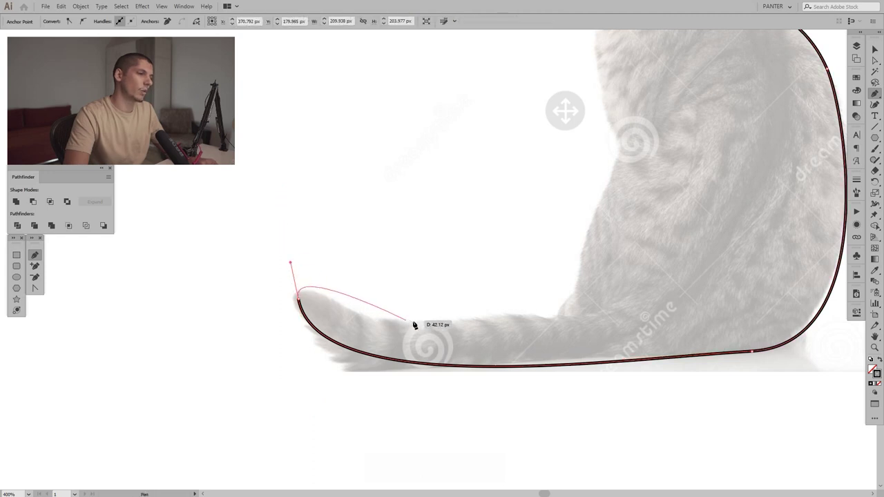
# Trace the tail's upper edge from the tip to the corner where it meets the front of the body.
pyautogui.moveTo(428, 318); pyautogui.dragTo(483, 321)
pyautogui.press('space')
pyautogui.moveTo(676, 296); pyautogui.dragTo(585, 356)
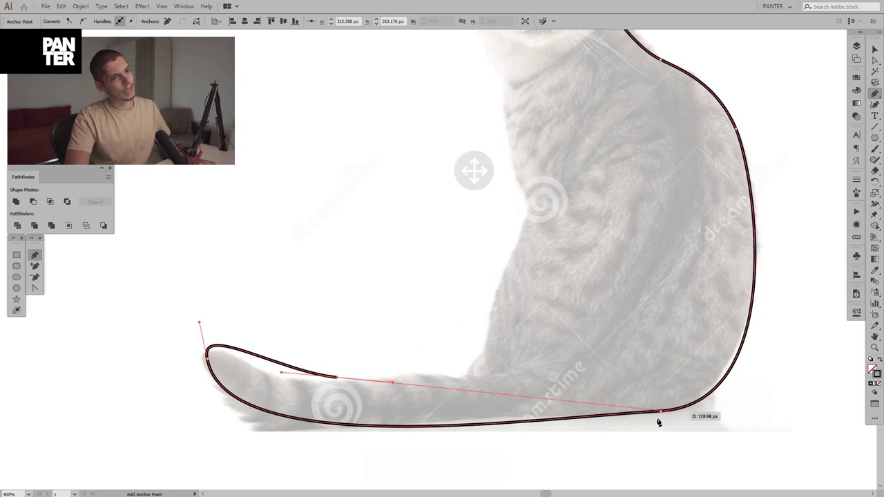
pyautogui.moveTo(485, 374); pyautogui.dragTo(426, 429)
pyautogui.click(417, 425)
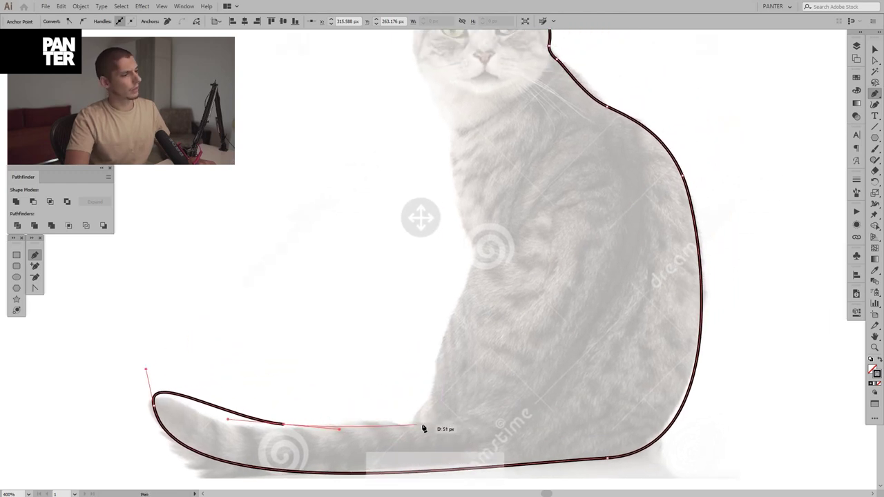
# Trace the front of the body from the tail corner up the leg and chest to the neck.
pyautogui.moveTo(436, 352); pyautogui.dragTo(454, 311)
pyautogui.press('space')
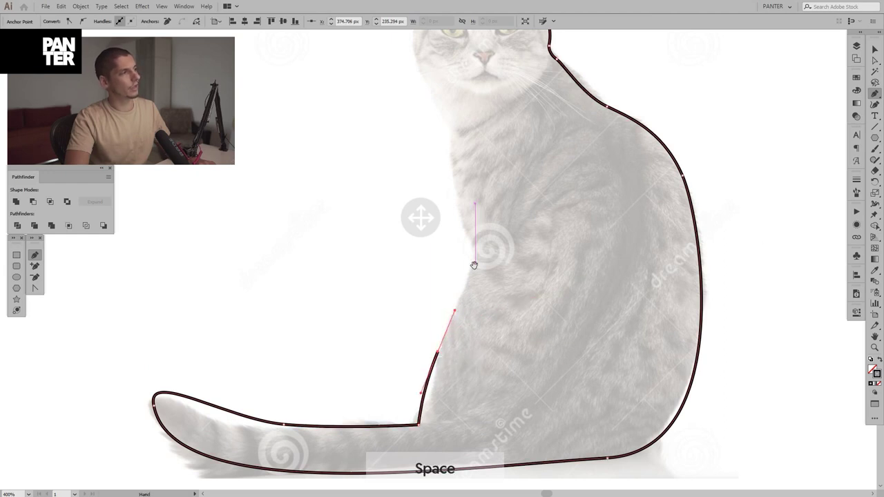
pyautogui.moveTo(474, 265); pyautogui.dragTo(478, 308)
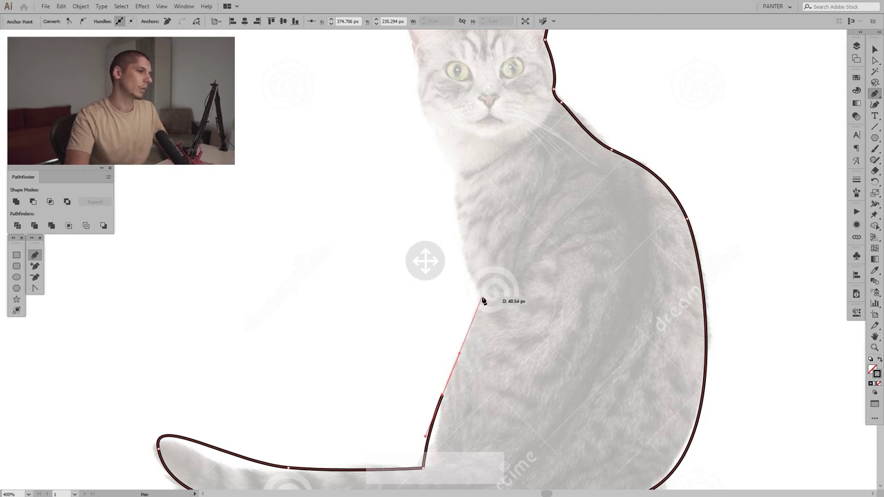
pyautogui.moveTo(480, 295); pyautogui.dragTo(476, 279)
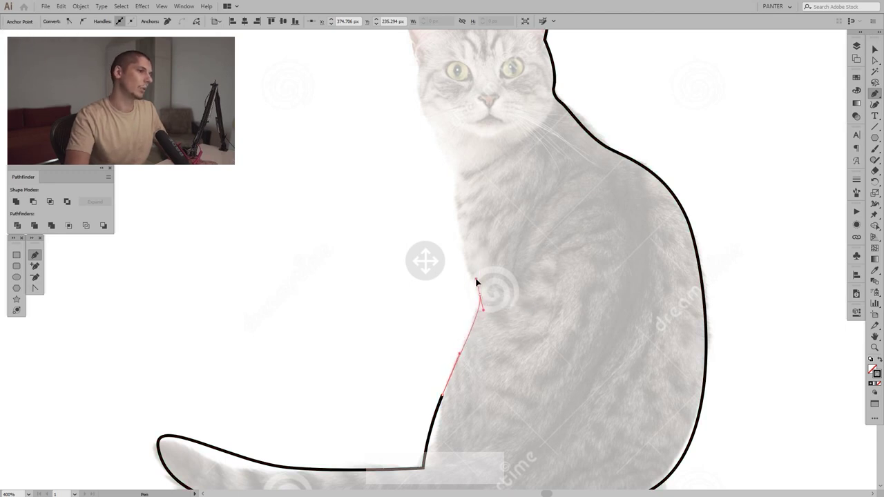
pyautogui.moveTo(455, 180); pyautogui.dragTo(455, 173)
pyautogui.moveTo(460, 130); pyautogui.dragTo(482, 248)
# Trace the left-hand cheek and ear, close the outline at the ear's tip, and deselect it.
pyautogui.moveTo(477, 299); pyautogui.dragTo(448, 238)
pyautogui.moveTo(437, 200)
pyautogui.mouseDown()
pyautogui.moveTo(445, 181)
pyautogui.moveTo(435, 214)
pyautogui.mouseUp()
pyautogui.click(440, 186)
pyautogui.scroll(2, 431, 154)
pyautogui.moveTo(432, 145); pyautogui.dragTo(456, 121)
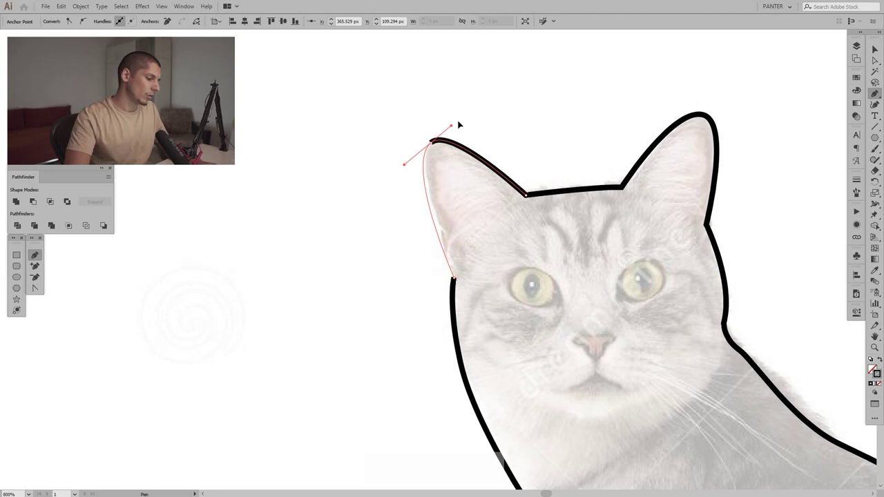
pyautogui.press('v')
pyautogui.click(465, 116)
pyautogui.scroll(-2, 463, 117)
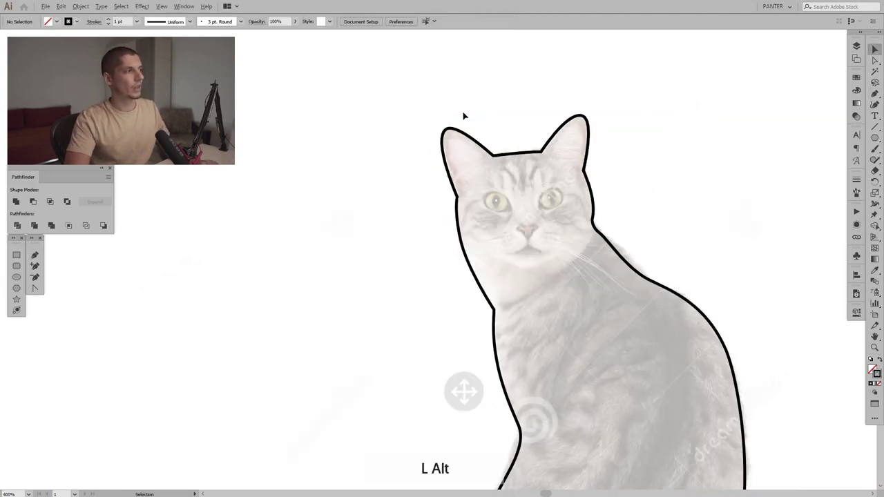
pyautogui.moveTo(706, 163); pyautogui.dragTo(594, 152)
pyautogui.scroll(-1, 594, 152)
pyautogui.scroll(-2, 485, 203)
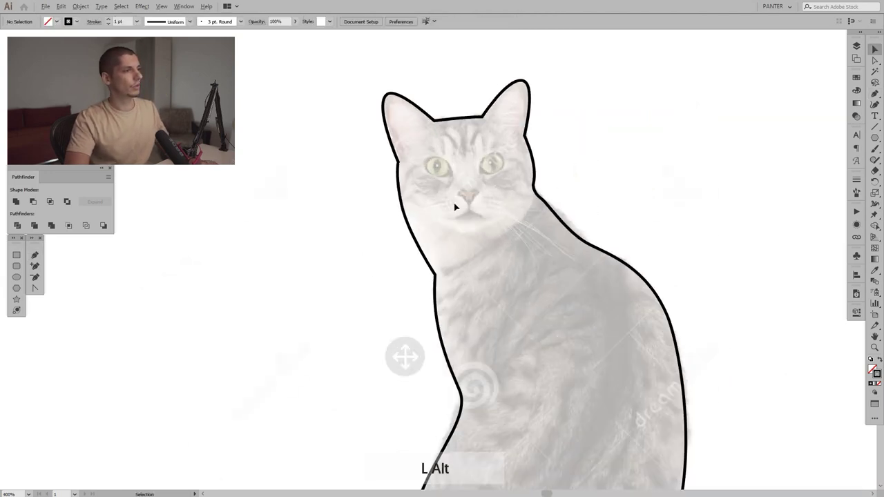
pyautogui.scroll(2, 464, 228)
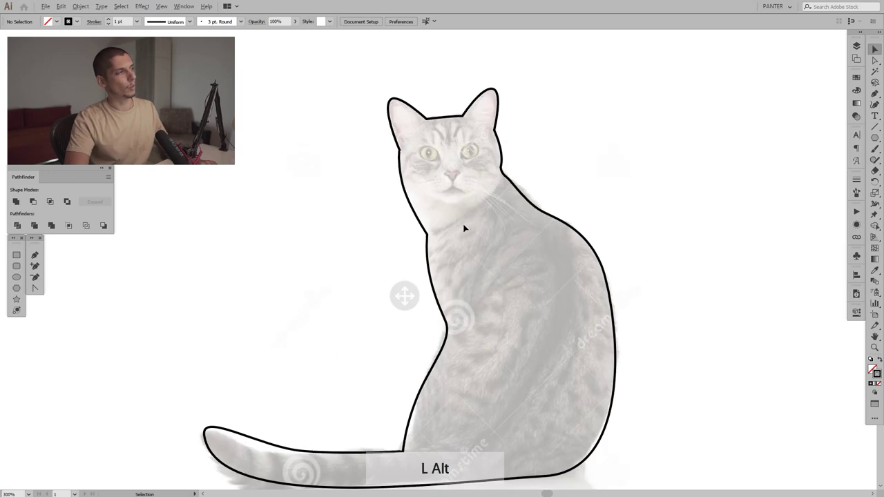
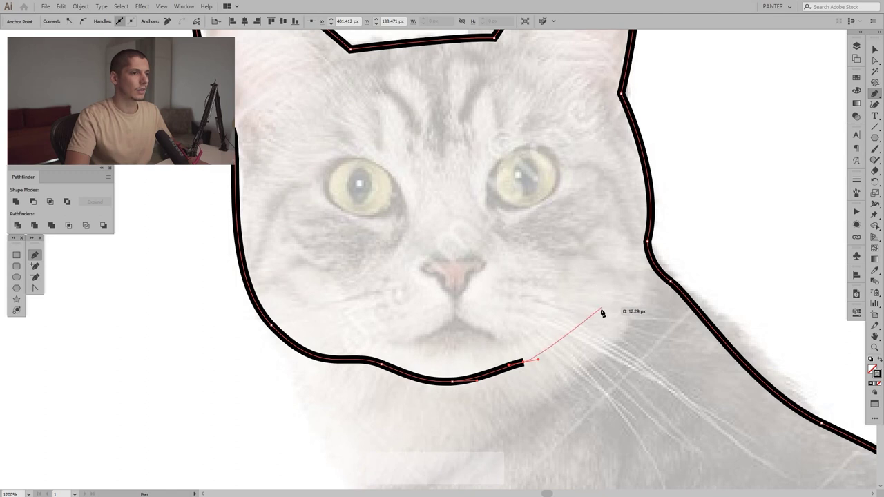
# Undo the last four anchor points of the line along the cat's jaw and chin.
pyautogui.scroll(-5, 598, 304)
pyautogui.scroll(4, 563, 299)
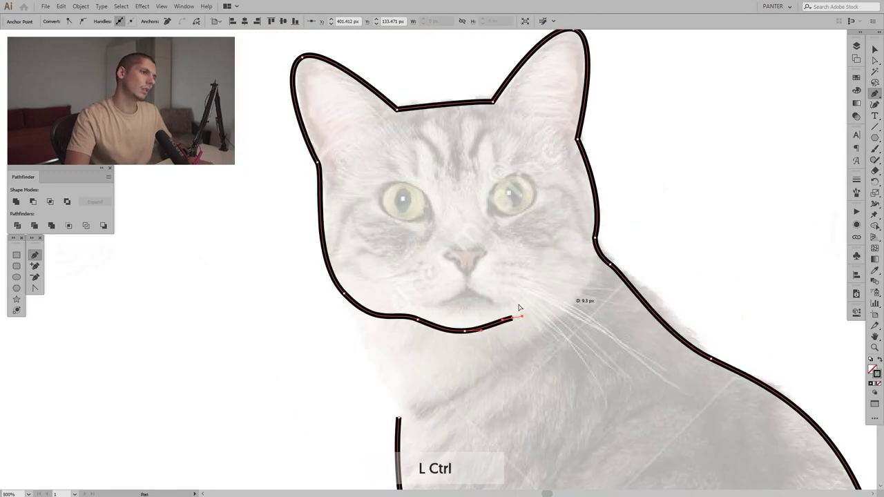
pyautogui.hotkey('ctrl', 'z')
pyautogui.hotkey('ctrl', 'z')
pyautogui.hotkey('ctrl', 'z')
pyautogui.hotkey('ctrl', 'z')
# Trace the jaw and chin from the lower left-hand cheek around to the right-hand side of the muzzle.
pyautogui.moveTo(333, 281); pyautogui.dragTo(355, 316)
pyautogui.moveTo(408, 314)
pyautogui.mouseDown()
pyautogui.moveTo(477, 337)
pyautogui.moveTo(461, 330)
pyautogui.mouseUp()
pyautogui.moveTo(462, 330); pyautogui.dragTo(516, 312)
pyautogui.moveTo(538, 257); pyautogui.dragTo(520, 228)
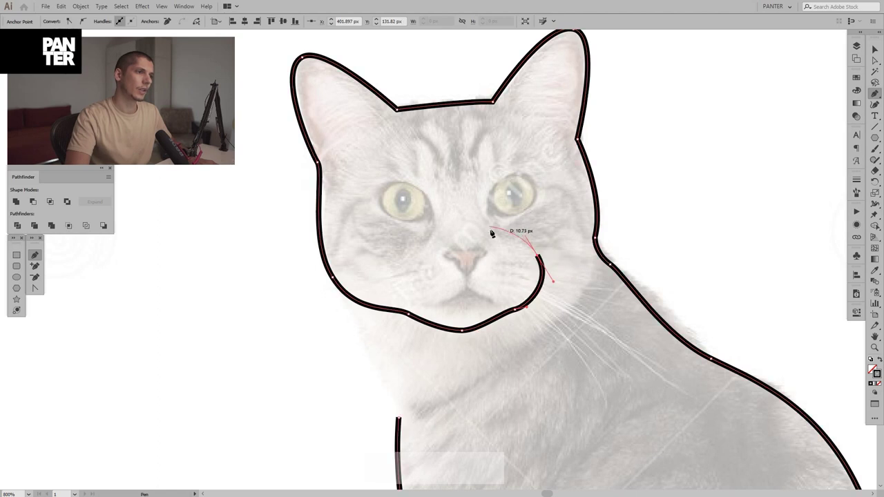
# Shorten the last anchor's outgoing handle, end the muzzle curve below the right-hand eye, and deselect the path.
pyautogui.keyDown('alt'); pyautogui.scroll(2, 530, 238); pyautogui.keyUp('alt')
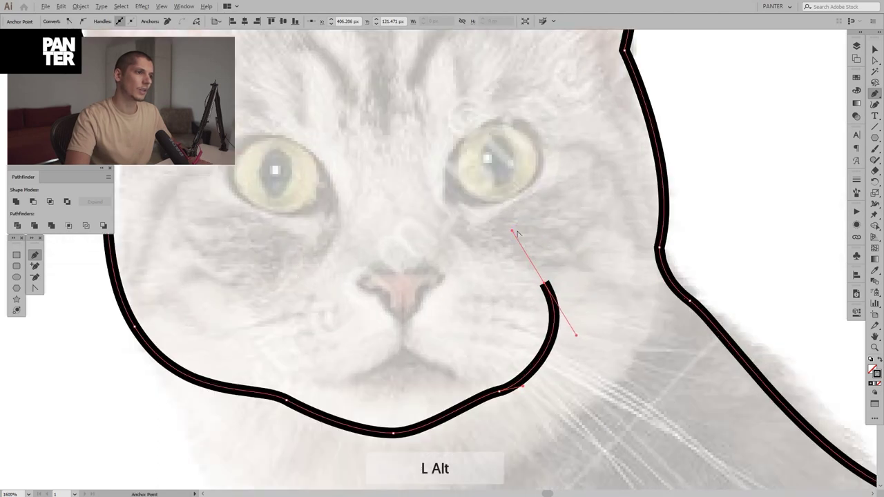
pyautogui.moveTo(512, 231); pyautogui.dragTo(522, 250)
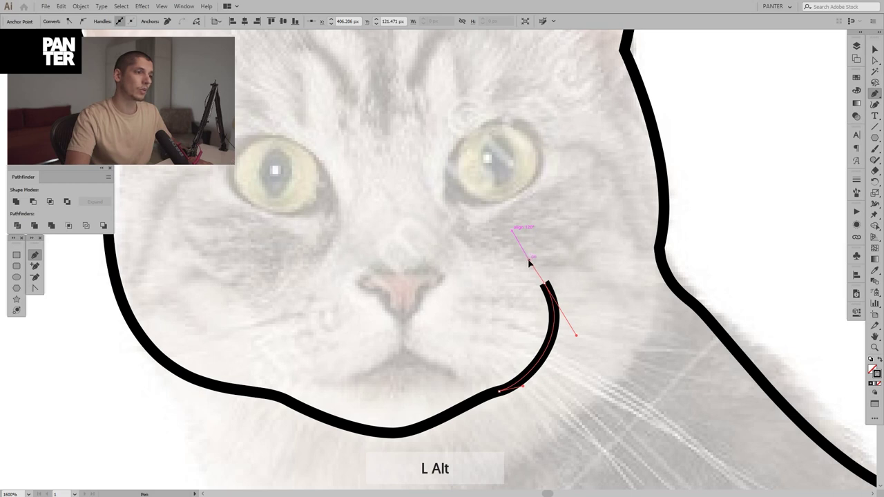
pyautogui.moveTo(530, 262); pyautogui.dragTo(528, 261)
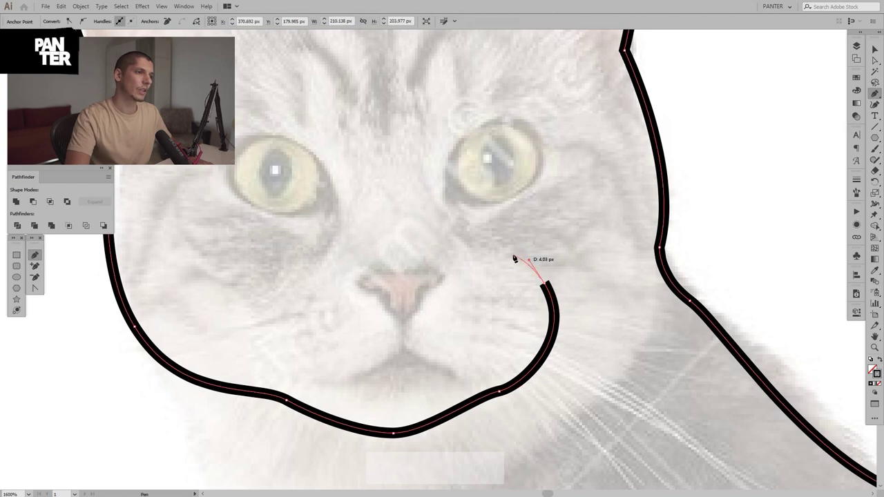
pyautogui.click(505, 260)
pyautogui.press('v')
pyautogui.click(470, 260)
# Examine the traced head outline and muzzle curve against the faded cat photo.
pyautogui.scroll(-3, 470, 260)
pyautogui.moveTo(470, 259); pyautogui.dragTo(492, 278)
pyautogui.scroll(1, 445, 285)
pyautogui.scroll(2, 445, 286)
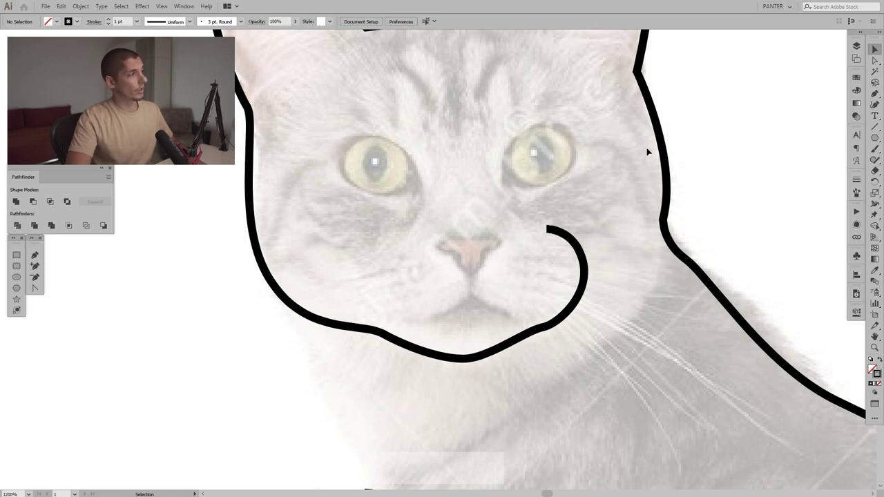
pyautogui.keyDown('alt'); pyautogui.scroll(1, 556, 263); pyautogui.keyUp('alt')
pyautogui.moveTo(475, 260); pyautogui.dragTo(473, 283)
pyautogui.keyDown('alt'); pyautogui.scroll(1, 481, 282); pyautogui.keyUp('alt')
pyautogui.keyDown('alt'); pyautogui.scroll(-2, 484, 274); pyautogui.keyUp('alt')
pyautogui.keyDown('alt'); pyautogui.scroll(1, 473, 282); pyautogui.keyUp('alt')
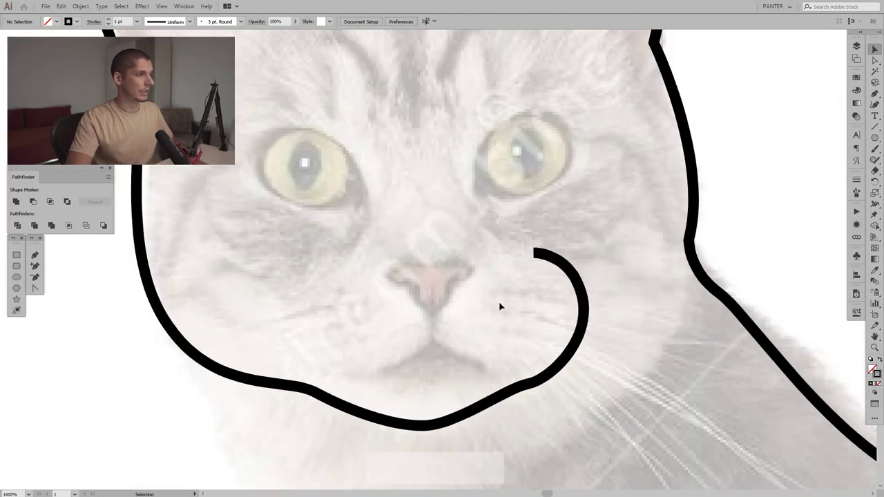
pyautogui.moveTo(499, 306); pyautogui.dragTo(507, 292)
pyautogui.keyDown('alt'); pyautogui.scroll(-1, 506, 296); pyautogui.keyUp('alt')
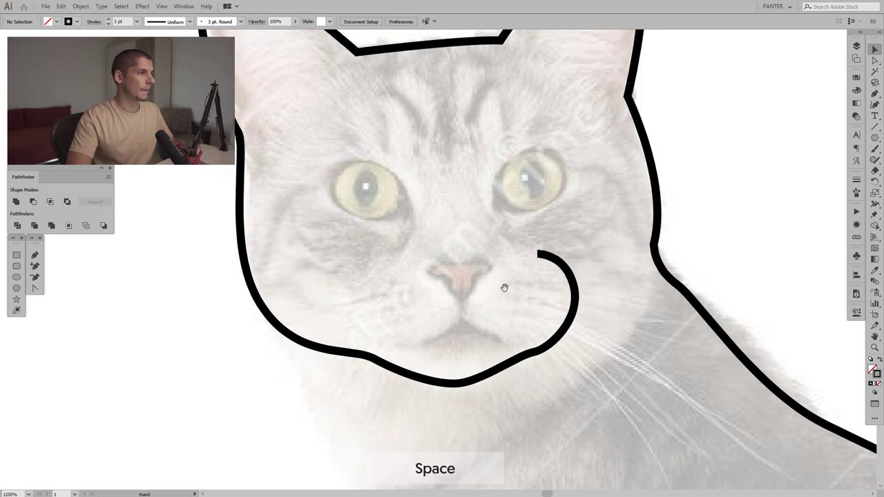
pyautogui.keyDown('alt'); pyautogui.scroll(-1, 505, 293); pyautogui.keyUp('alt')
pyautogui.moveTo(483, 272); pyautogui.dragTo(457, 267)
pyautogui.keyDown('alt'); pyautogui.scroll(1, 457, 267); pyautogui.keyUp('alt')
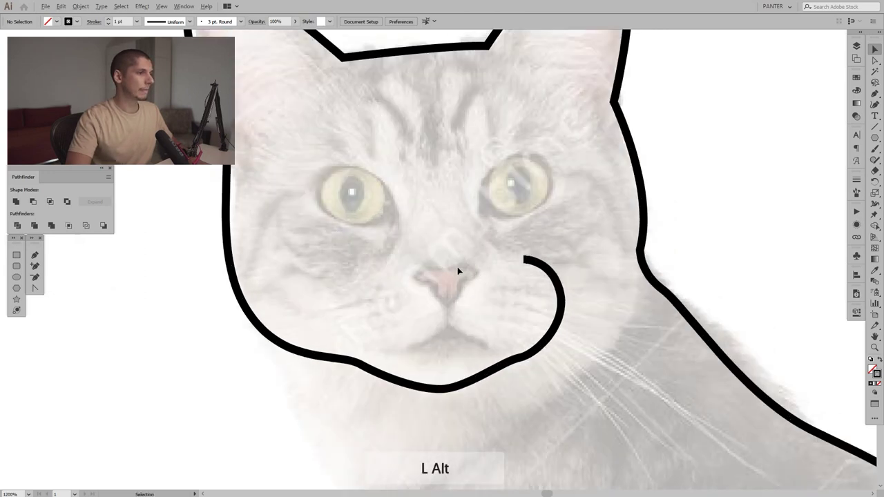
pyautogui.moveTo(406, 227); pyautogui.dragTo(408, 246)
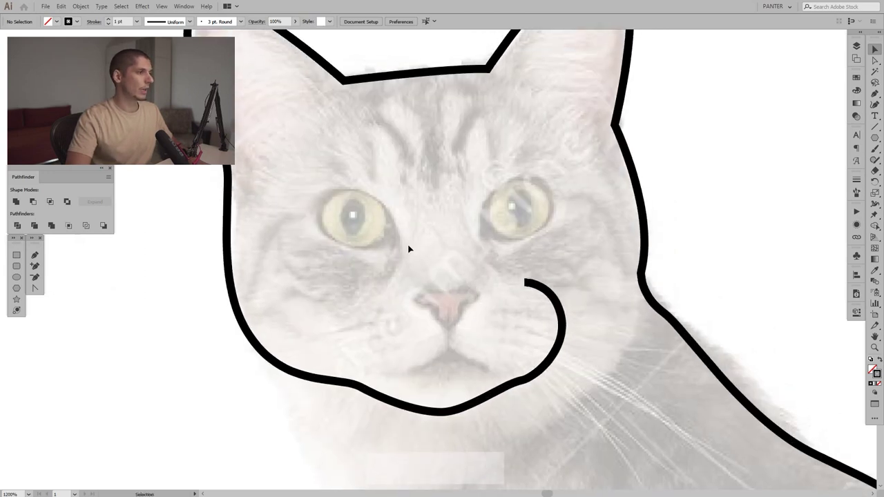
pyautogui.keyDown('alt'); pyautogui.scroll(-4, 408, 249); pyautogui.keyUp('alt')
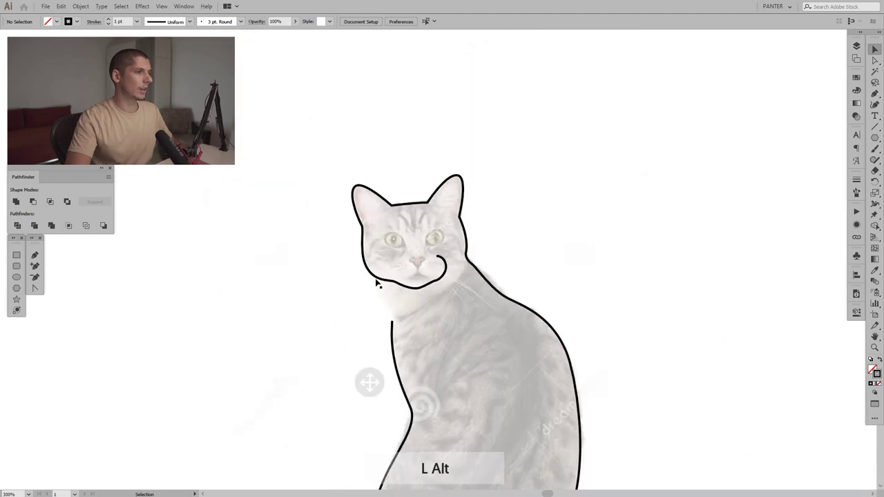
# Continue the body path from its open chest end up the neck to just below the jaw, and deselect it.
pyautogui.keyDown('alt'); pyautogui.scroll(2, 378, 278); pyautogui.keyUp('alt')
pyautogui.click(408, 358)
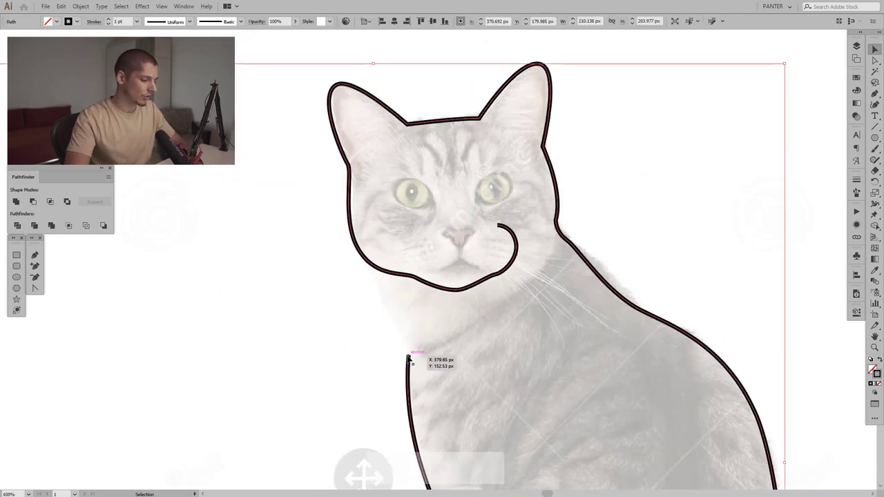
pyautogui.press('p')
pyautogui.click(408, 355)
pyautogui.moveTo(374, 284); pyautogui.dragTo(365, 258)
pyautogui.click(362, 255)
pyautogui.press('v')
pyautogui.click(502, 355)
# Adjust the neck line's upper anchor and its handle so the line curves gently below the jaw, and deselect it.
pyautogui.moveTo(516, 301); pyautogui.dragTo(494, 281)
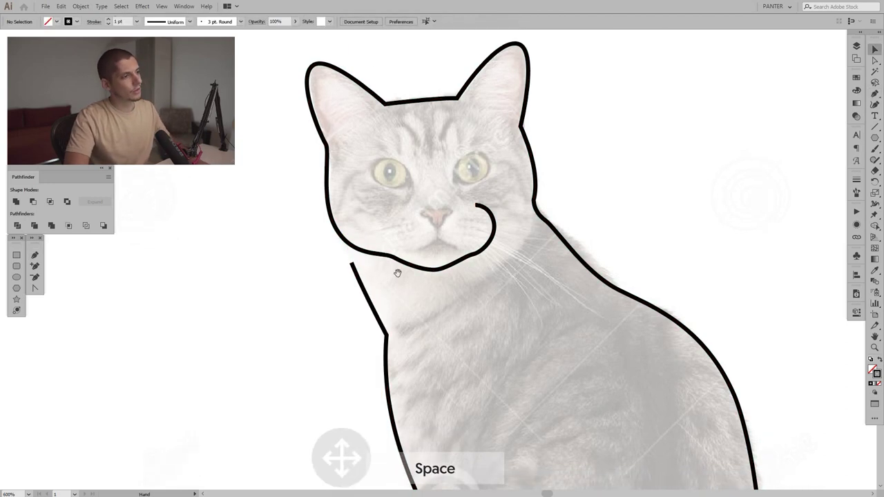
pyautogui.scroll(2, 316, 261)
pyautogui.press('a')
pyautogui.moveTo(367, 255); pyautogui.dragTo(408, 260)
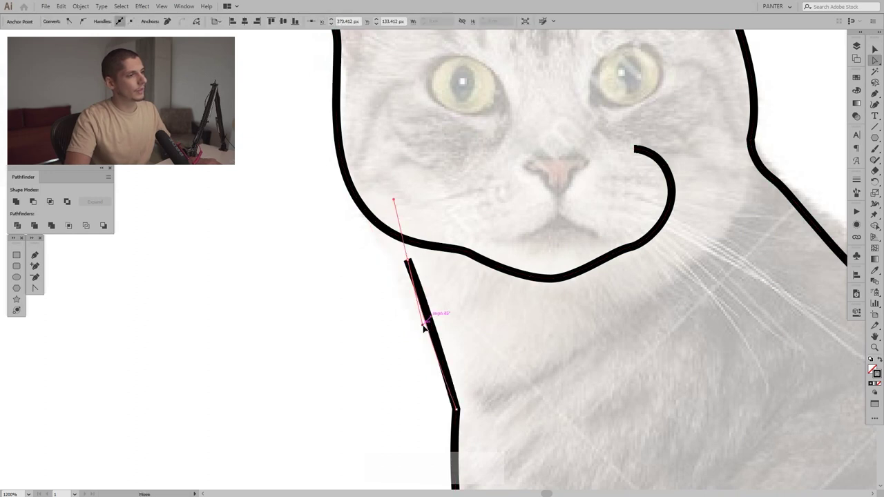
pyautogui.click(493, 328)
# Draw a separate curve around the left-hand side of the muzzle and deselect it.
pyautogui.scroll(-4, 556, 317)
pyautogui.press('space')
pyautogui.moveTo(556, 322); pyautogui.dragTo(456, 265)
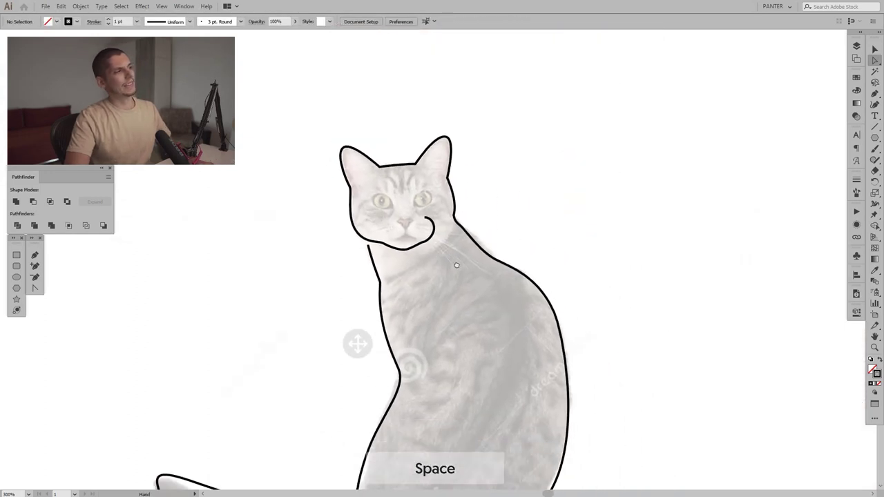
pyautogui.scroll(-2, 455, 268)
pyautogui.scroll(4, 456, 271)
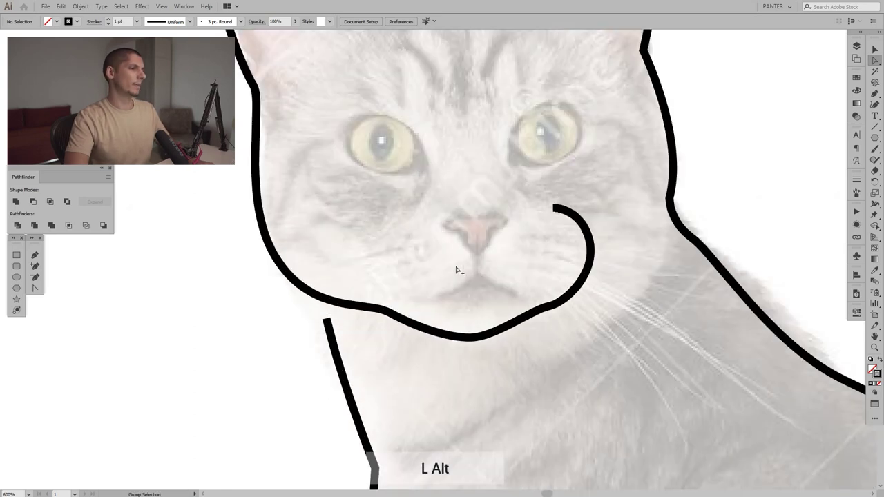
pyautogui.press('p')
pyautogui.click(381, 213)
pyautogui.moveTo(361, 244)
pyautogui.mouseDown()
pyautogui.moveTo(364, 266)
pyautogui.moveTo(392, 300)
pyautogui.moveTo(415, 306)
pyautogui.mouseUp()
pyautogui.press('v')
pyautogui.click(506, 226)
# Draw a short vertical line below the nose that continues into the left-hand curve of the mouth.
pyautogui.moveTo(506, 226); pyautogui.dragTo(458, 233)
pyautogui.press('p')
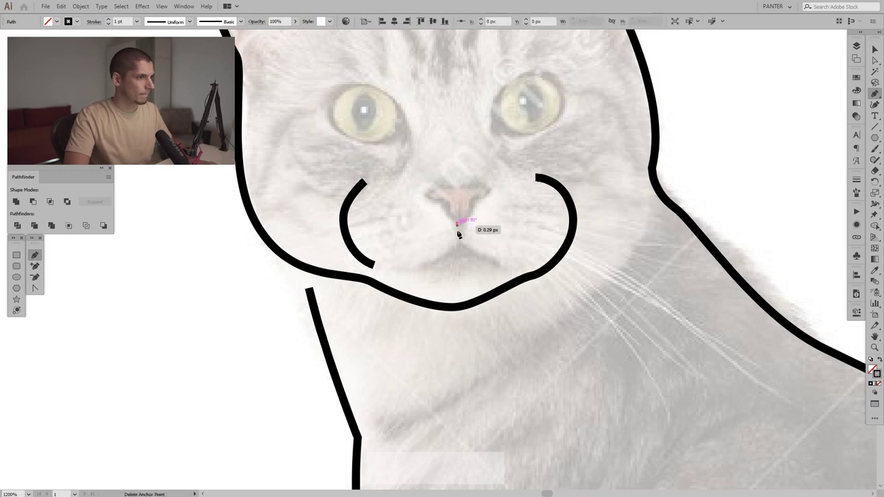
pyautogui.click(457, 245)
pyautogui.moveTo(393, 274); pyautogui.dragTo(393, 275)
pyautogui.press('v')
pyautogui.click(497, 223)
# Draw the right-hand curve of the mouth from the lower end of the vertical line, and deselect it.
pyautogui.press('p')
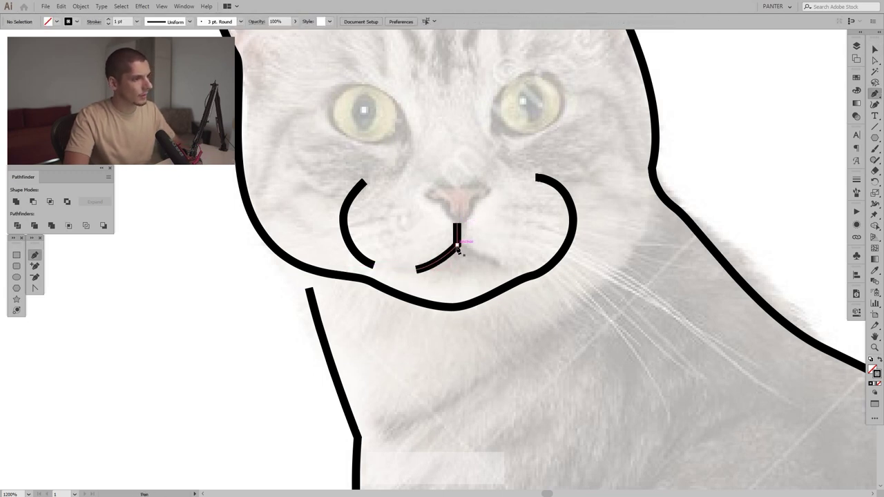
pyautogui.click(457, 245)
pyautogui.moveTo(496, 269); pyautogui.dragTo(523, 280)
pyautogui.press('v')
pyautogui.click(502, 216)
# Trace the left-hand eye from its inner corner over the upper lid and around the lower lid, and deselect it.
pyautogui.scroll(-2, 501, 217)
pyautogui.moveTo(506, 192); pyautogui.dragTo(477, 205)
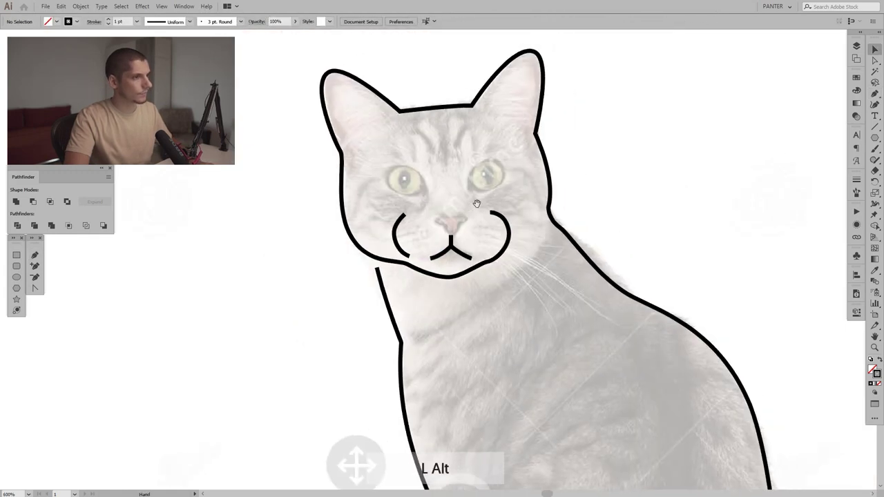
pyautogui.scroll(-3, 478, 206)
pyautogui.scroll(4, 373, 163)
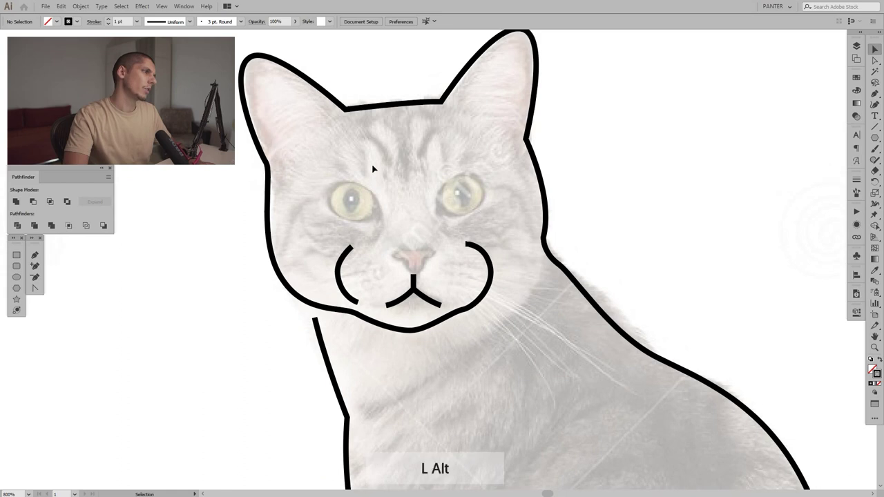
pyautogui.scroll(1, 370, 173)
pyautogui.click(34, 255)
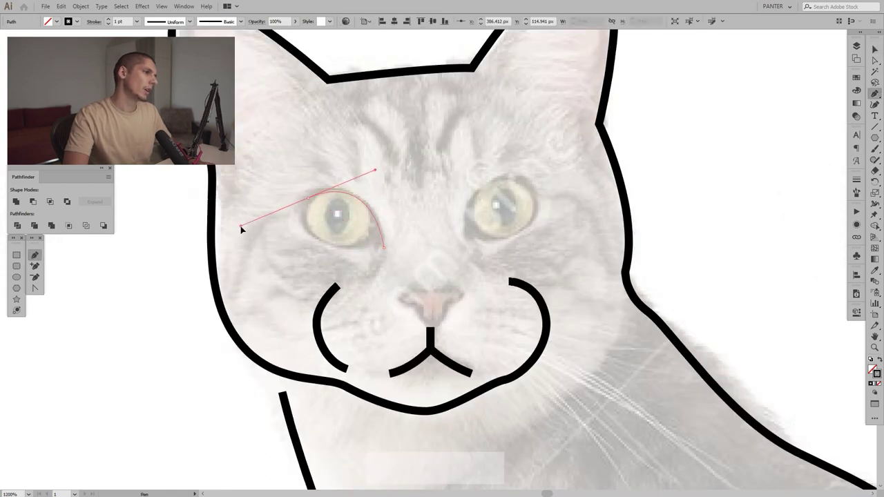
pyautogui.moveTo(243, 228); pyautogui.dragTo(238, 228)
pyautogui.click(308, 199)
pyautogui.moveTo(319, 239)
pyautogui.mouseDown()
pyautogui.moveTo(355, 251)
pyautogui.moveTo(375, 241)
pyautogui.moveTo(373, 222)
pyautogui.moveTo(391, 233)
pyautogui.moveTo(375, 245)
pyautogui.moveTo(367, 206)
pyautogui.mouseUp()
pyautogui.scroll(2, 366, 220)
pyautogui.press('v')
pyautogui.click(439, 191)
# Examine the traced left-hand eye outline against the photo and the rest of the face.
pyautogui.scroll(-3, 440, 191)
pyautogui.moveTo(463, 182); pyautogui.dragTo(448, 200)
pyautogui.scroll(2, 426, 213)
pyautogui.click(377, 233)
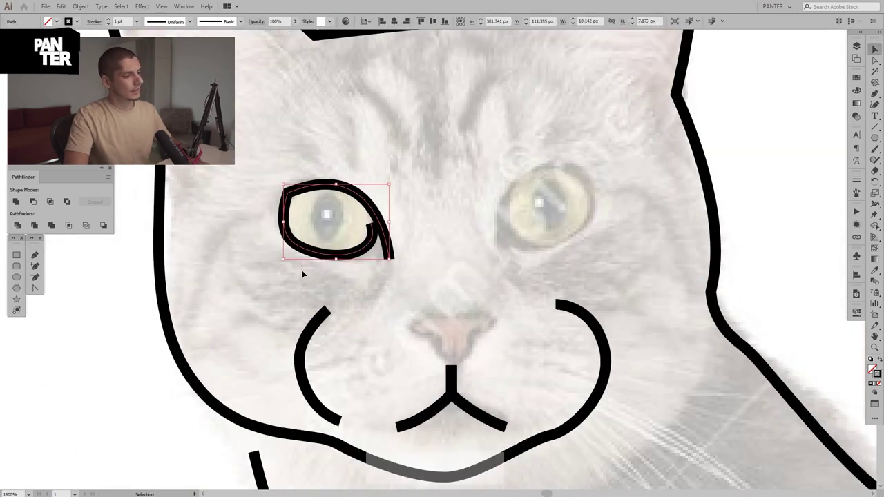
pyautogui.click(472, 210)
pyautogui.scroll(-2, 389, 213)
pyautogui.press('space')
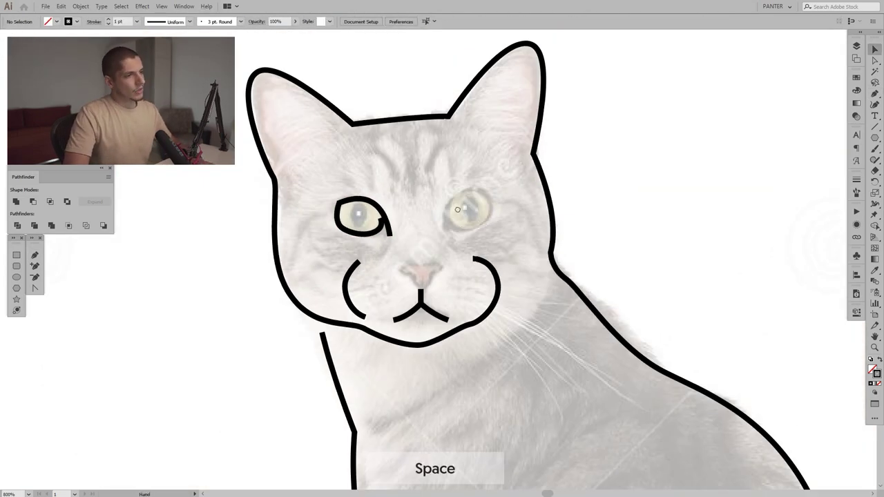
pyautogui.scroll(-2, 457, 209)
# Draw the left half of the nose as a closed shape with black fill and no stroke above the mouth line.
pyautogui.scroll(5, 414, 214)
pyautogui.scroll(-1, 514, 237)
pyautogui.click(35, 255)
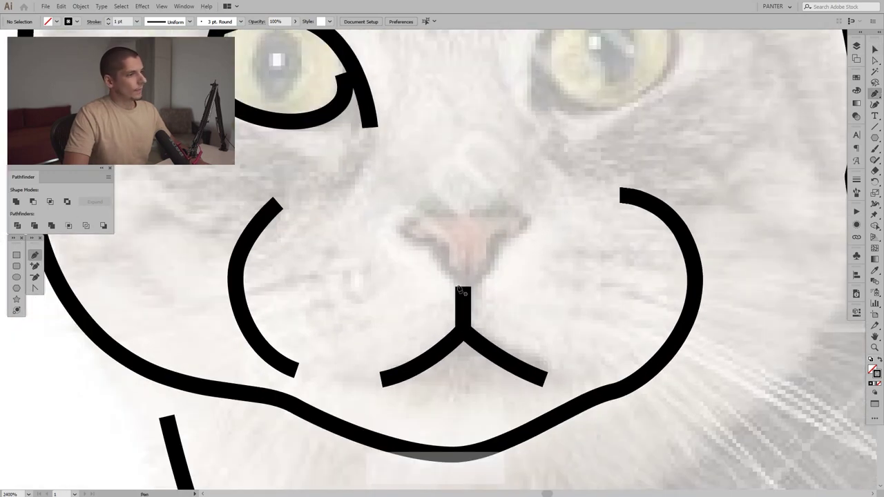
pyautogui.click(466, 285)
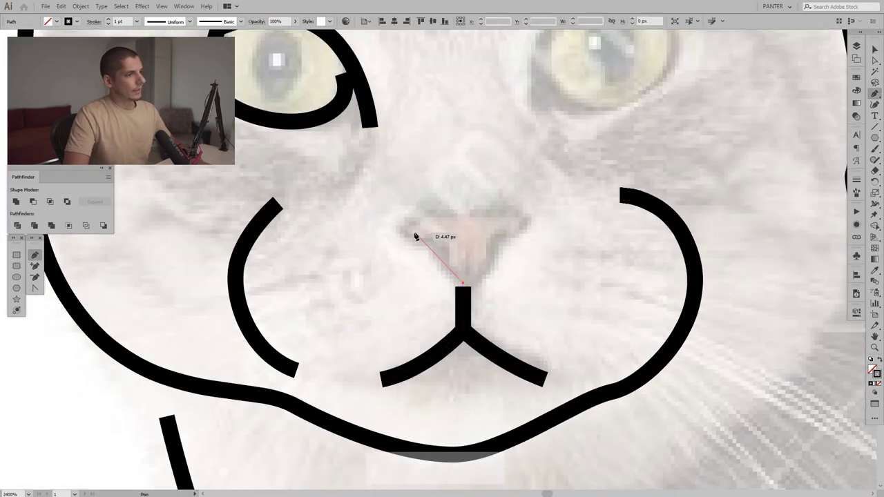
pyautogui.click(404, 237)
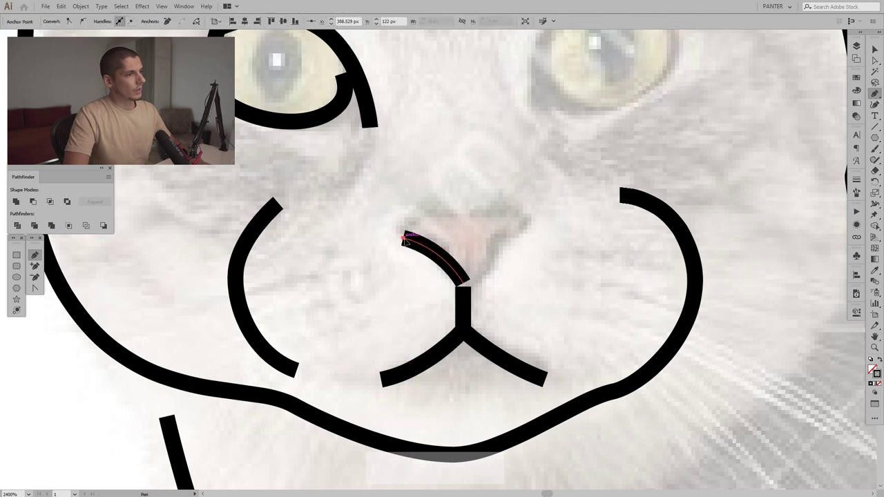
pyautogui.moveTo(440, 216); pyautogui.dragTo(471, 220)
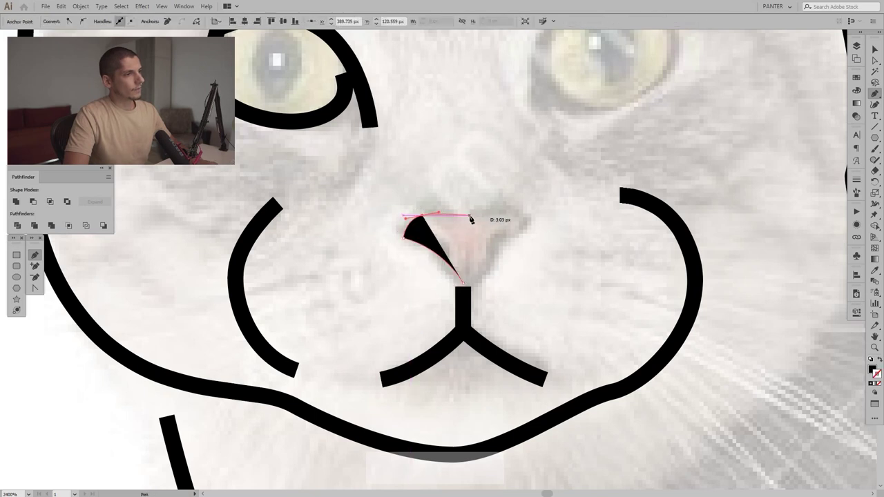
pyautogui.click(461, 216)
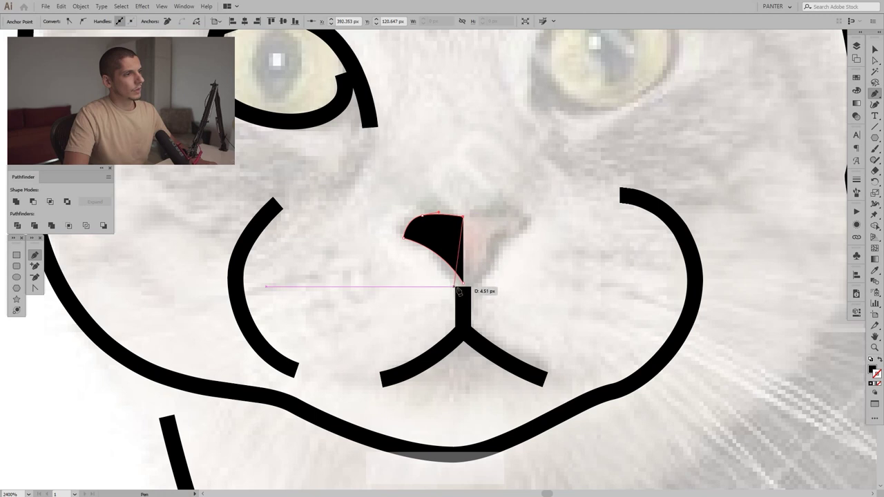
pyautogui.click(462, 284)
pyautogui.press('v')
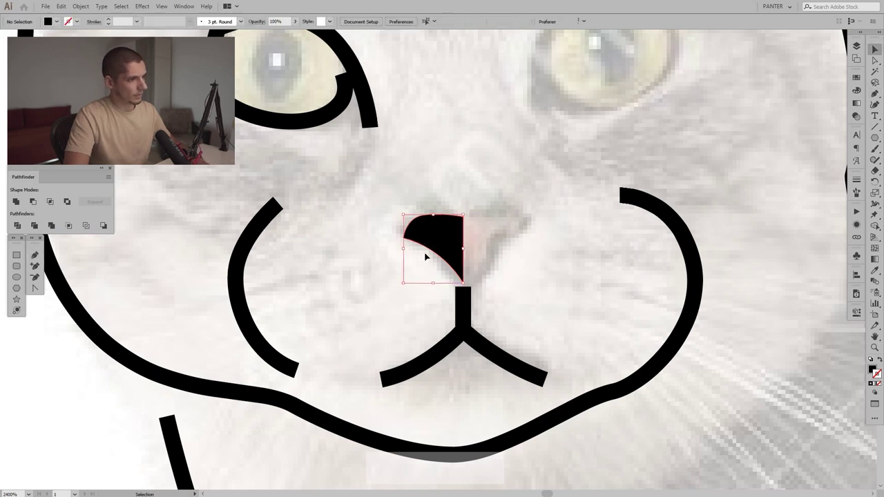
# Reflect a copy of the half nose across its vertical centre edge to complete the nose, and deselect it.
pyautogui.press('o')
pyautogui.keyDown('alt'); pyautogui.click(463, 217); pyautogui.keyUp('alt')
pyautogui.click(607, 288)
pyautogui.scroll(-5, 549, 235)
pyautogui.press('space')
pyautogui.scroll(5, 554, 218)
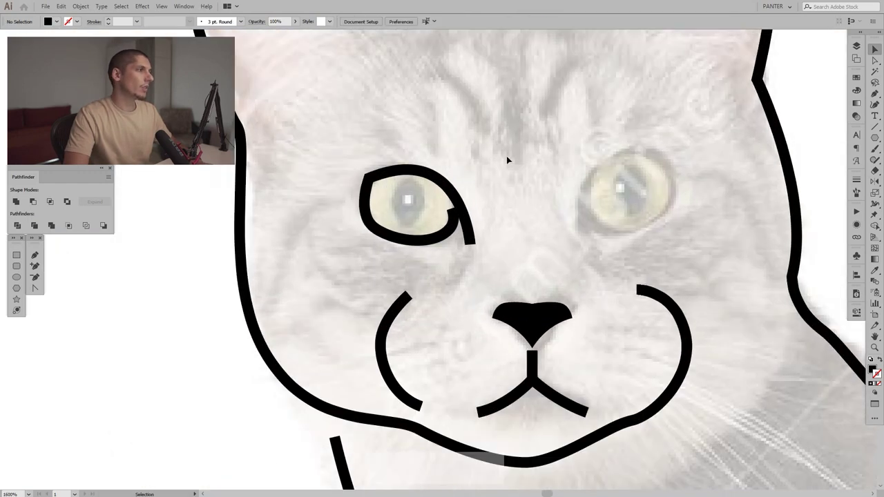
# Draw a square about 9 px wide on the forehead between the eyes, using the eye outline's stroke style.
pyautogui.click(457, 196)
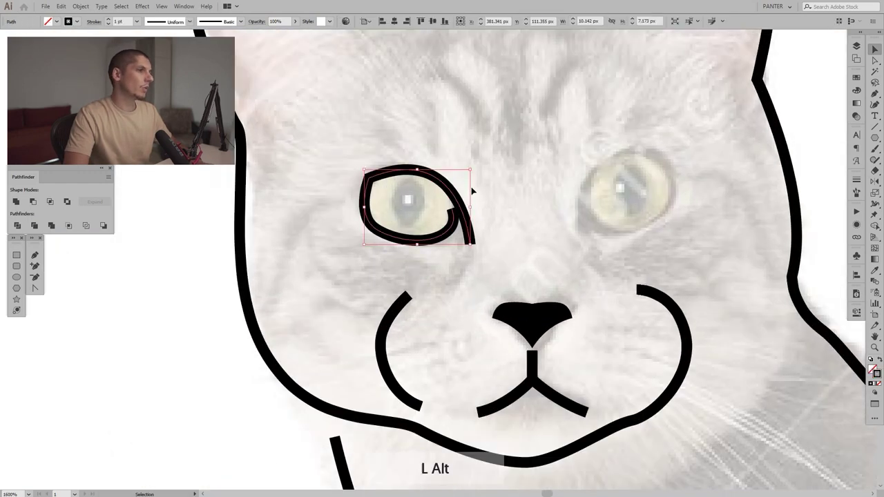
pyautogui.scroll(1, 472, 190)
pyautogui.click(472, 197)
pyautogui.scroll(1, 356, 204)
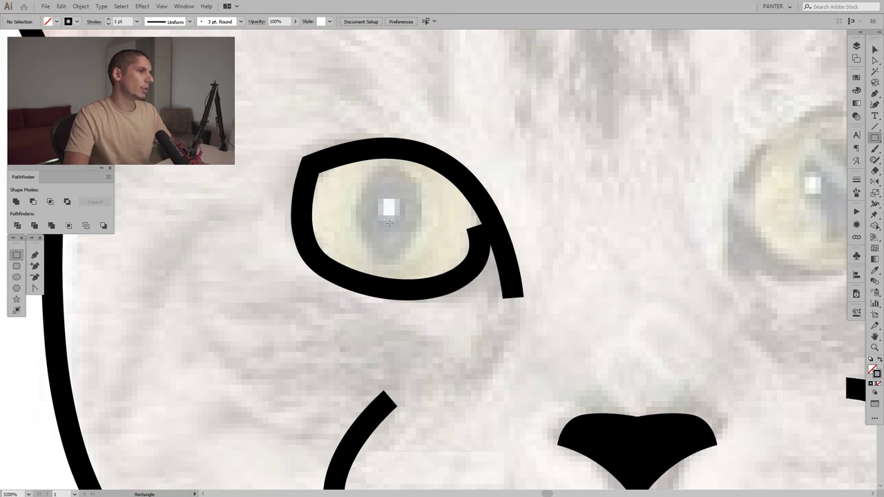
pyautogui.moveTo(561, 219); pyautogui.dragTo(402, 272)
pyautogui.scroll(-1, 403, 272)
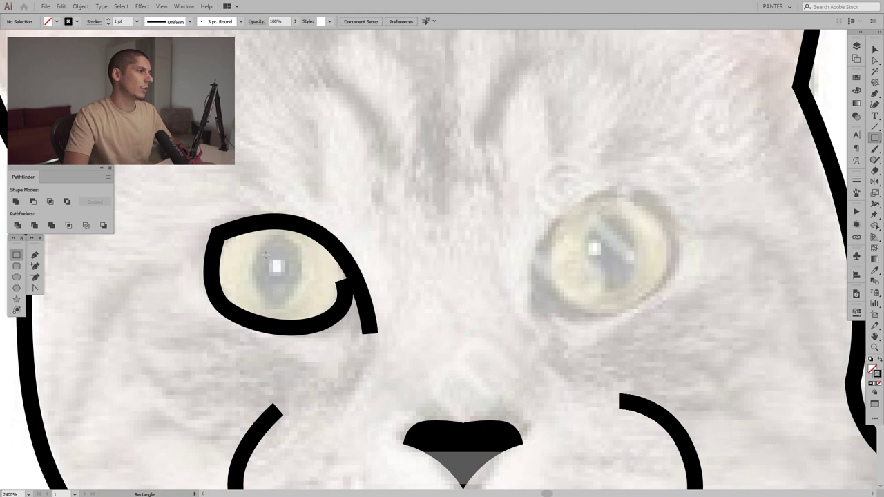
pyautogui.moveTo(456, 186)
pyautogui.mouseDown()
pyautogui.moveTo(545, 246)
pyautogui.moveTo(519, 241)
pyautogui.moveTo(529, 253)
pyautogui.moveTo(527, 246)
pyautogui.mouseUp()
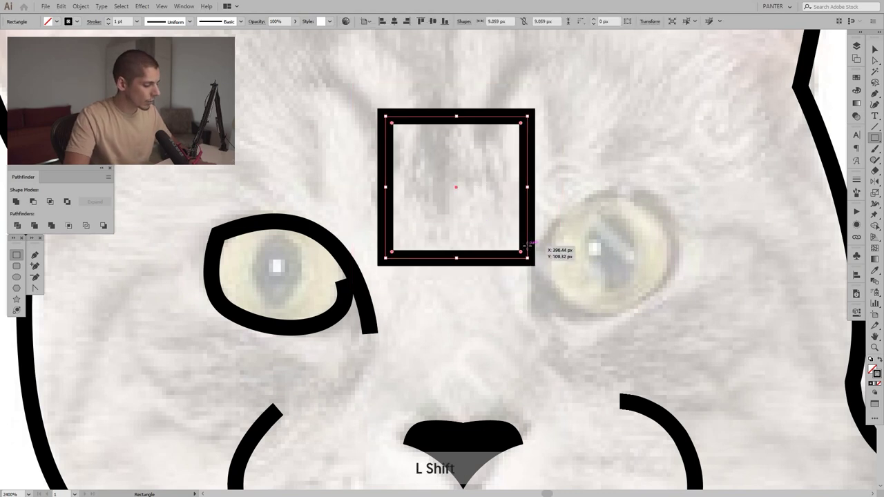
# Swap the square's stroke for a solid black fill and rotate it 45° into a diamond.
pyautogui.hotkey('shift', 'x')
pyautogui.press('ctrl')
pyautogui.press('shift')
pyautogui.moveTo(528, 114); pyautogui.dragTo(584, 198)
# Fully round the diamond's left and right corners into an almond about 5.3 px wide, and unite it into one path.
pyautogui.press('a')
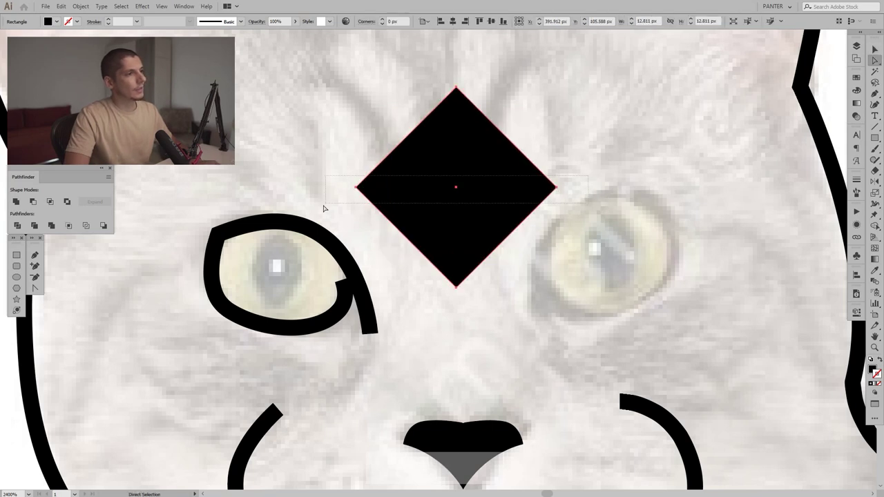
pyautogui.moveTo(324, 209); pyautogui.dragTo(325, 208)
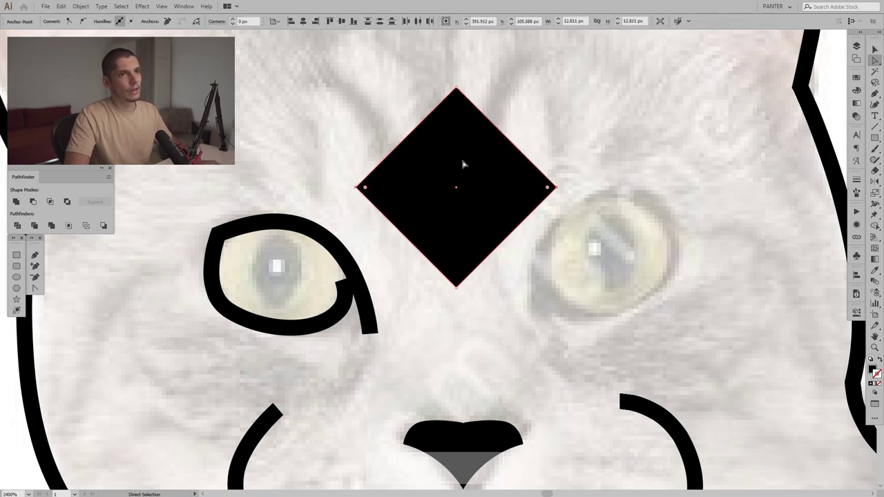
pyautogui.moveTo(368, 191); pyautogui.dragTo(627, 191)
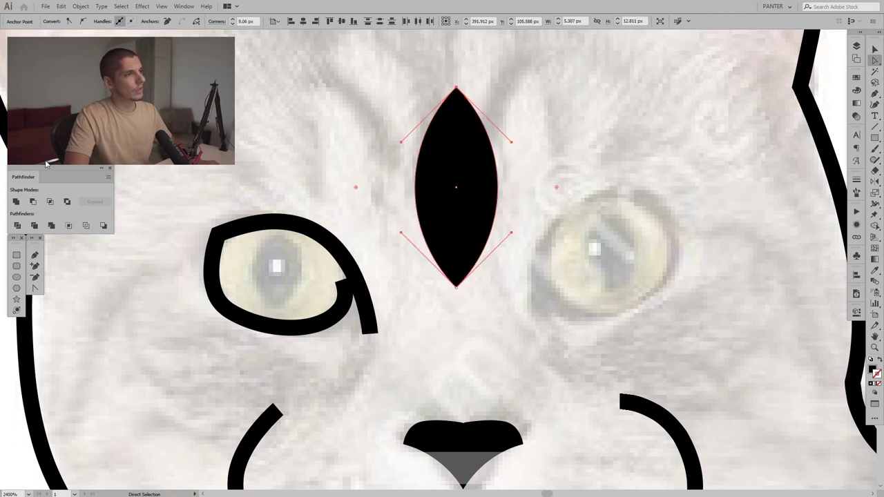
pyautogui.click(16, 202)
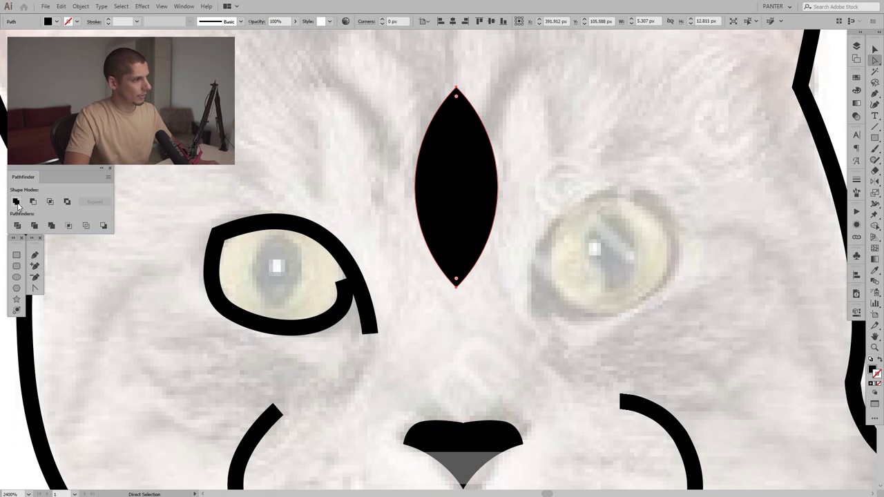
pyautogui.click(186, 6)
pyautogui.click(532, 314)
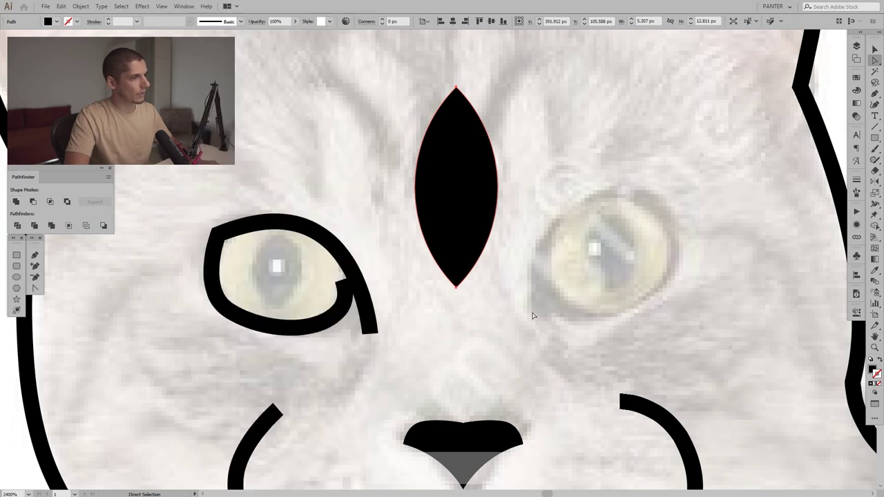
# Scale the almond shape down proportionally and place it over the left eye as its pupil.
pyautogui.click(533, 314)
pyautogui.press('v')
pyautogui.click(477, 197)
pyautogui.press('shift')
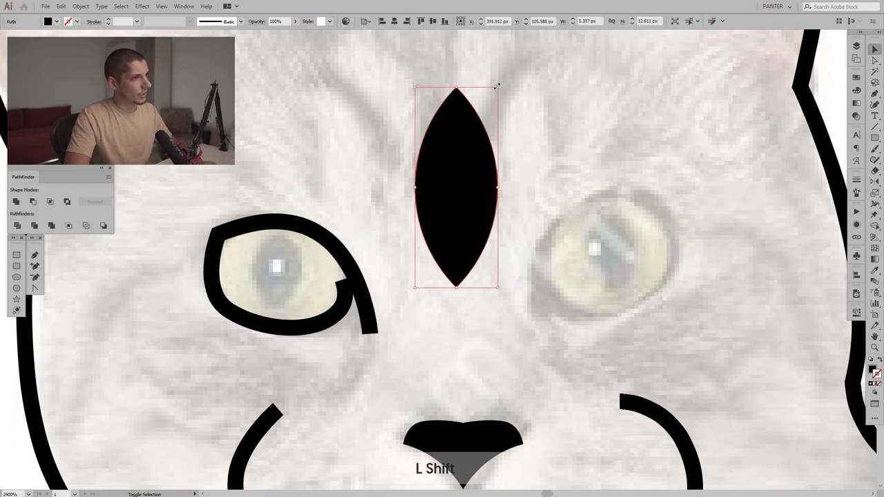
pyautogui.moveTo(496, 85); pyautogui.dragTo(443, 220)
pyautogui.moveTo(429, 260); pyautogui.dragTo(277, 279)
pyautogui.click(462, 225)
# Widen the left eye's pupil to about 2.3 px and deselect it.
pyautogui.scroll(-5, 441, 221)
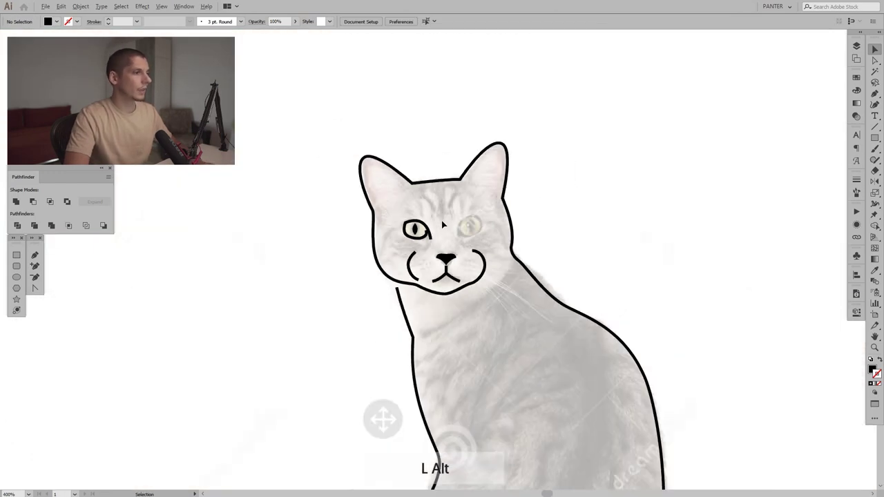
pyautogui.scroll(6, 436, 222)
pyautogui.click(239, 292)
pyautogui.moveTo(270, 280); pyautogui.dragTo(298, 281)
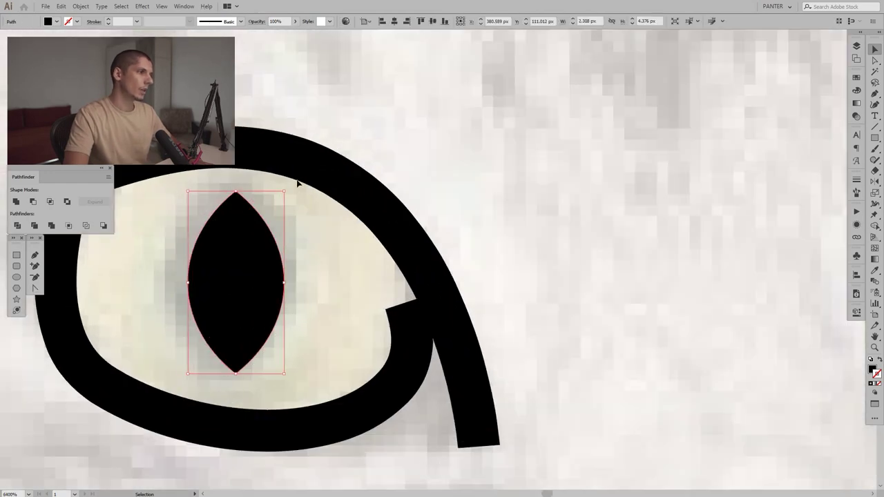
pyautogui.click(328, 250)
pyautogui.moveTo(337, 240); pyautogui.dragTo(426, 242)
pyautogui.scroll(-1, 404, 233)
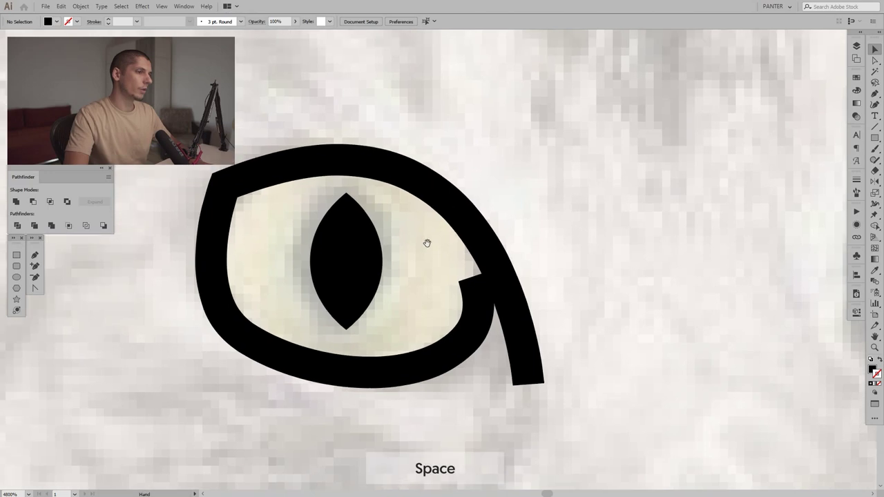
# Taper the end of the left eye's upper lid line to a point at the inner corner using the Width tool.
pyautogui.keyDown('shift'); pyautogui.click(447, 191); pyautogui.keyUp('shift')
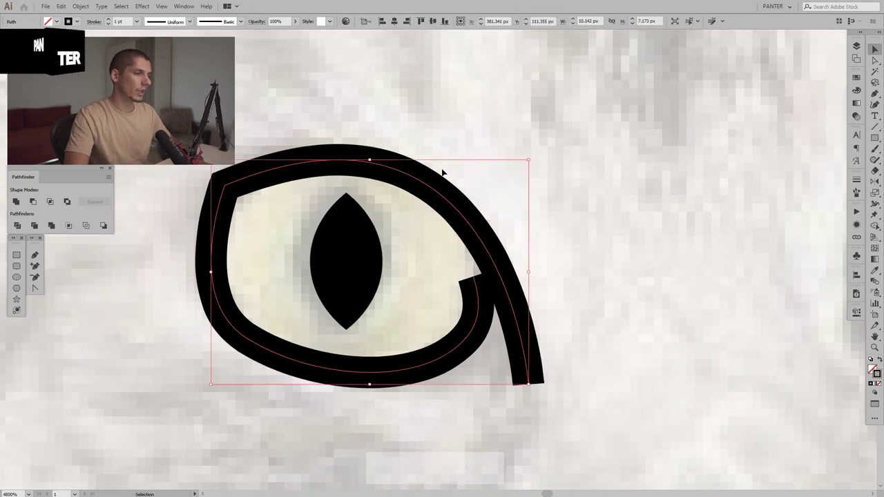
pyautogui.hotkey('shift', 'w')
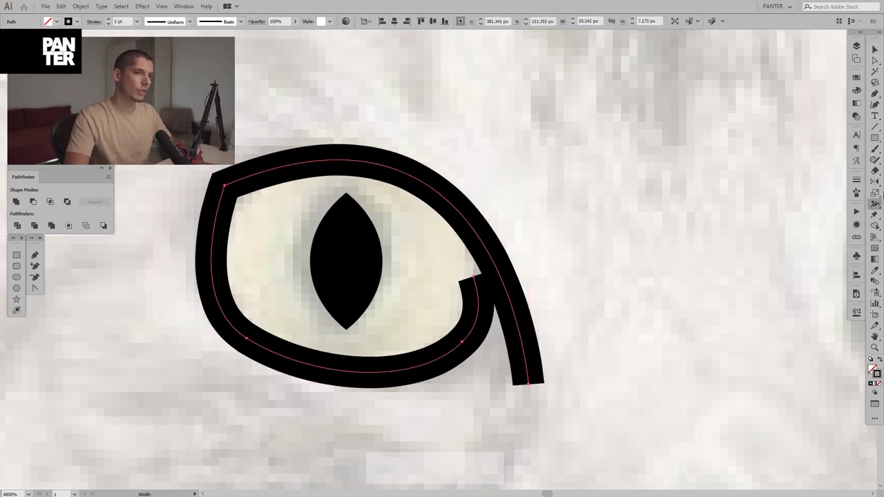
pyautogui.moveTo(876, 205); pyautogui.dragTo(822, 207)
pyautogui.moveTo(480, 154); pyautogui.dragTo(514, 138)
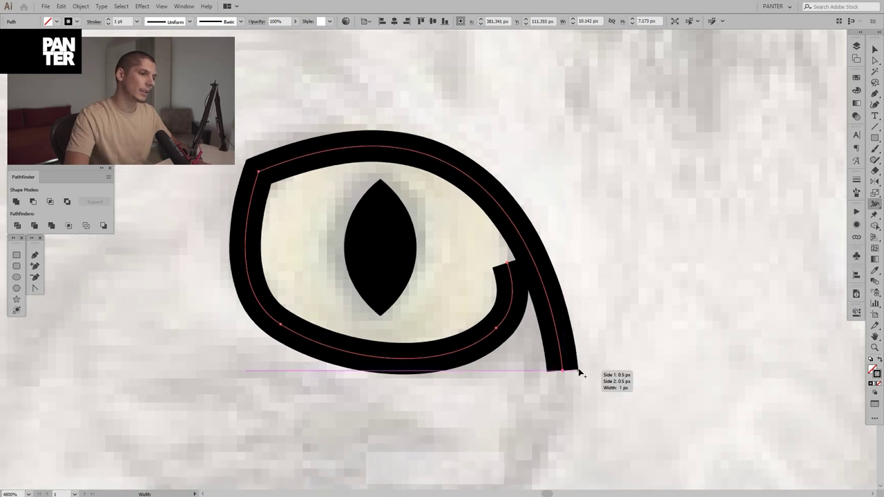
pyautogui.hotkey('ctrl', 'z')
pyautogui.keyDown('alt'); pyautogui.scroll(4, 696, 233); pyautogui.keyUp('alt')
pyautogui.moveTo(746, 200)
pyautogui.mouseDown()
pyautogui.moveTo(696, 204)
pyautogui.moveTo(688, 234)
pyautogui.mouseUp()
pyautogui.keyDown('alt'); pyautogui.scroll(-3, 687, 231); pyautogui.keyUp('alt')
pyautogui.moveTo(744, 215); pyautogui.dragTo(696, 248)
pyautogui.hotkey('ctrl', 'z')
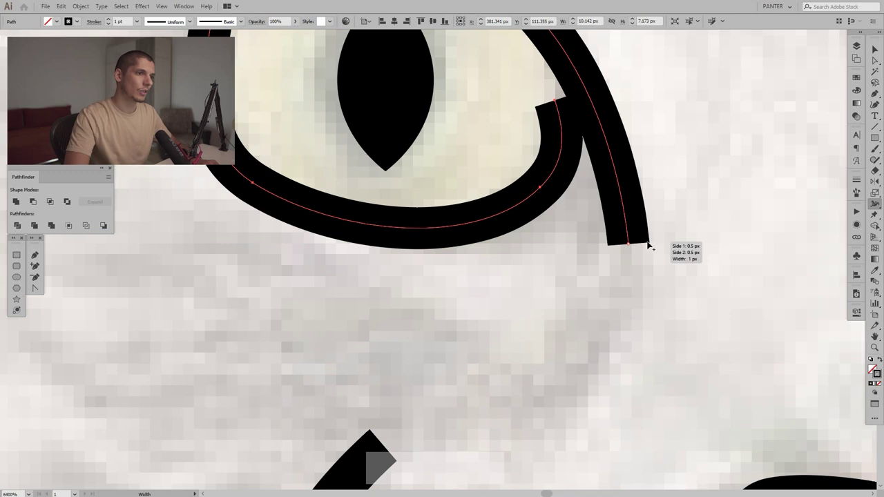
pyautogui.moveTo(630, 246); pyautogui.dragTo(627, 245)
pyautogui.moveTo(638, 126); pyautogui.dragTo(597, 256)
pyautogui.keyDown('alt'); pyautogui.scroll(-1, 622, 253); pyautogui.keyUp('alt')
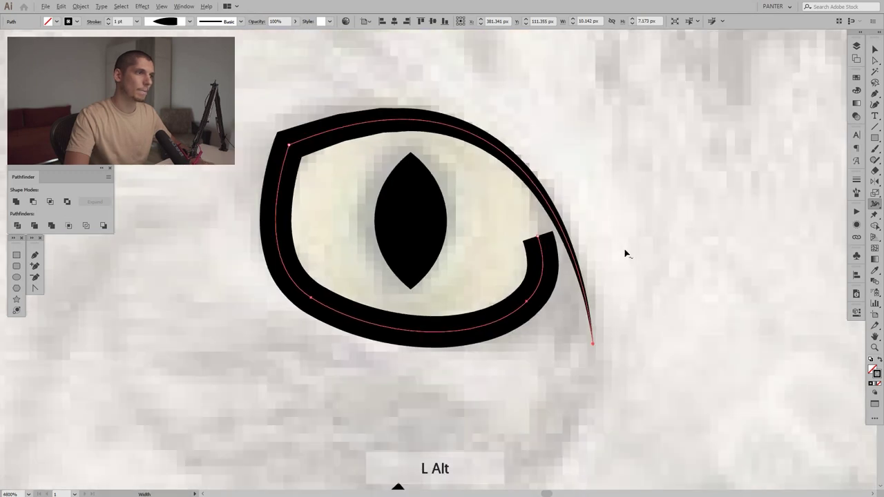
# Thicken the left eye's upper lid line just past its peak with the Width tool, undoing any extra change at the outer corner.
pyautogui.moveTo(635, 230); pyautogui.dragTo(643, 233)
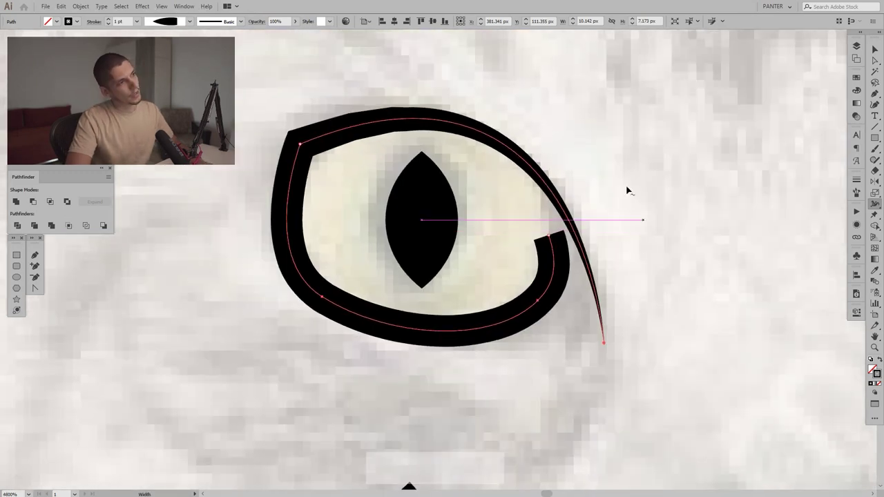
pyautogui.moveTo(457, 124); pyautogui.dragTo(459, 109)
pyautogui.moveTo(312, 156); pyautogui.dragTo(305, 151)
pyautogui.hotkey('ctrl', 'z')
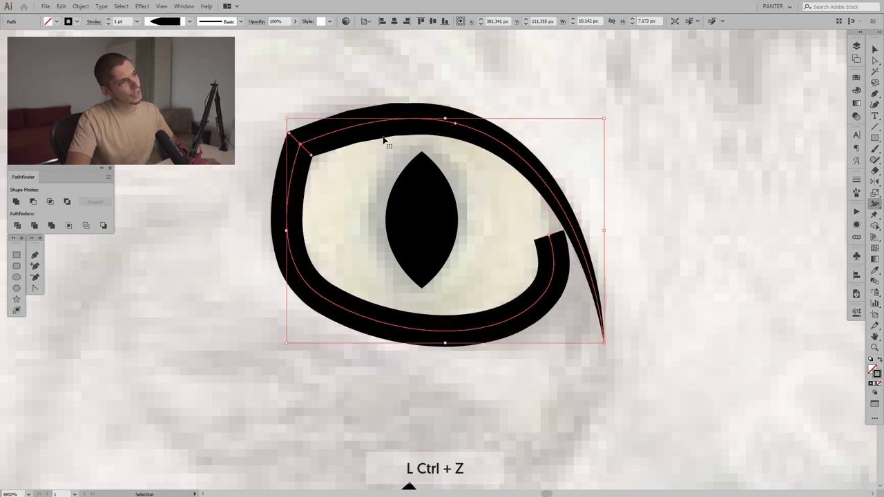
# Try to thin the lower edge of the left eye outline with the Width tool.
pyautogui.moveTo(405, 320); pyautogui.dragTo(406, 329)
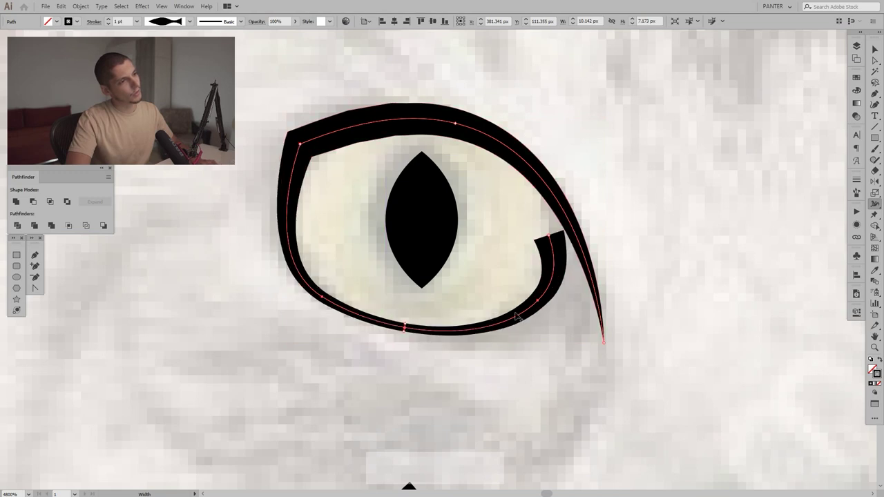
pyautogui.scroll(-3, 568, 276)
pyautogui.moveTo(544, 282); pyautogui.dragTo(493, 248)
pyautogui.scroll(3, 493, 249)
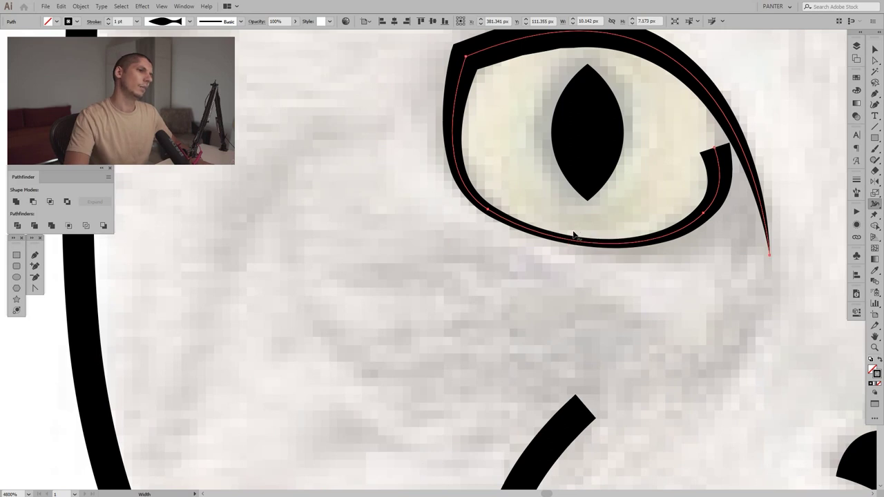
pyautogui.hotkey('ctrl', 'z')
pyautogui.hotkey('ctrl', 'z')
# Taper the free end of the lower lid line to a point and thicken the stroke along the lid's lower edge.
pyautogui.moveTo(704, 165)
pyautogui.mouseDown()
pyautogui.moveTo(620, 223)
pyautogui.moveTo(634, 209)
pyautogui.mouseUp()
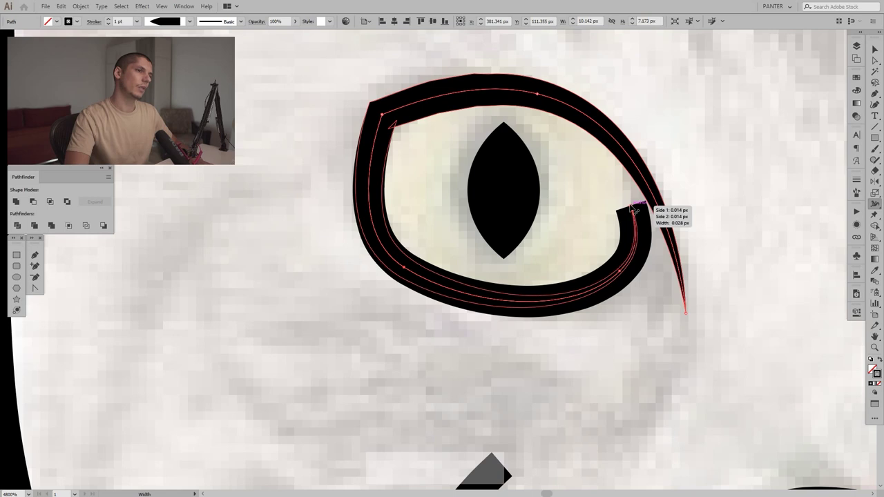
pyautogui.moveTo(632, 209); pyautogui.dragTo(632, 211)
pyautogui.scroll(-3, 560, 257)
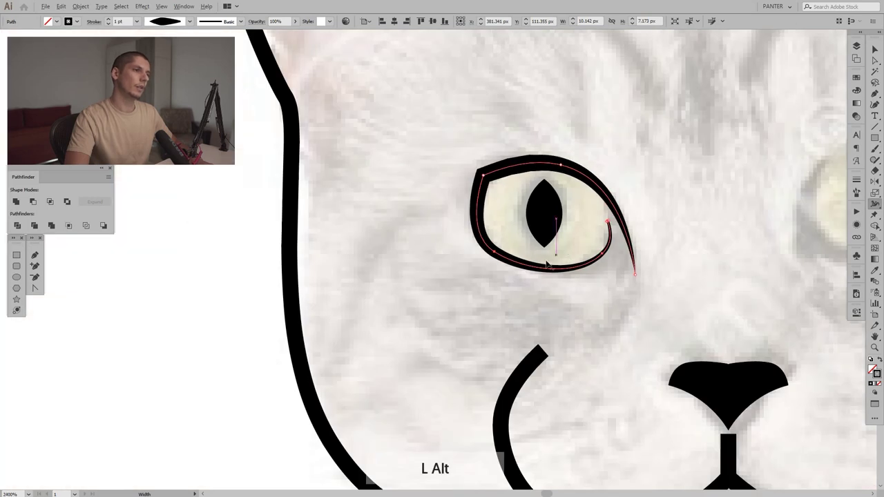
pyautogui.scroll(3, 547, 279)
pyautogui.press('v')
# Refine the stroke width along the left eye's upper lid with the Width tool, then deselect the outline.
pyautogui.scroll(-3, 586, 256)
pyautogui.scroll(-8, 586, 256)
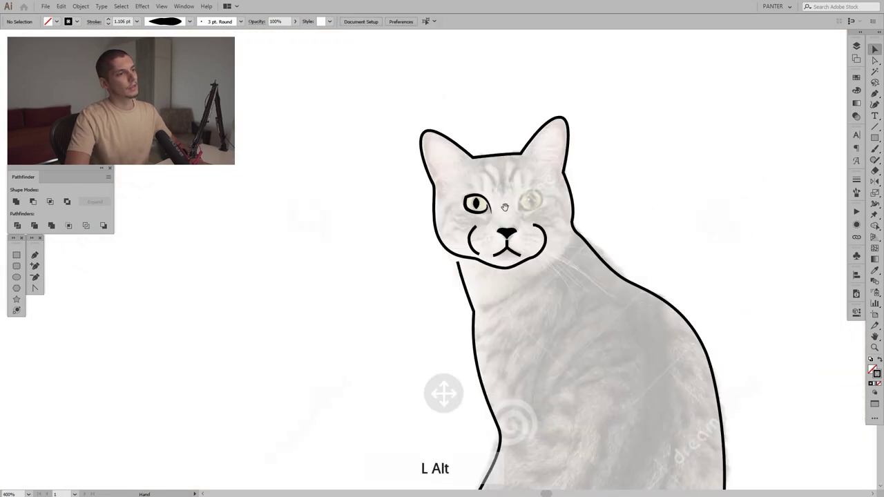
pyautogui.moveTo(513, 207); pyautogui.dragTo(481, 214)
pyautogui.scroll(7, 472, 213)
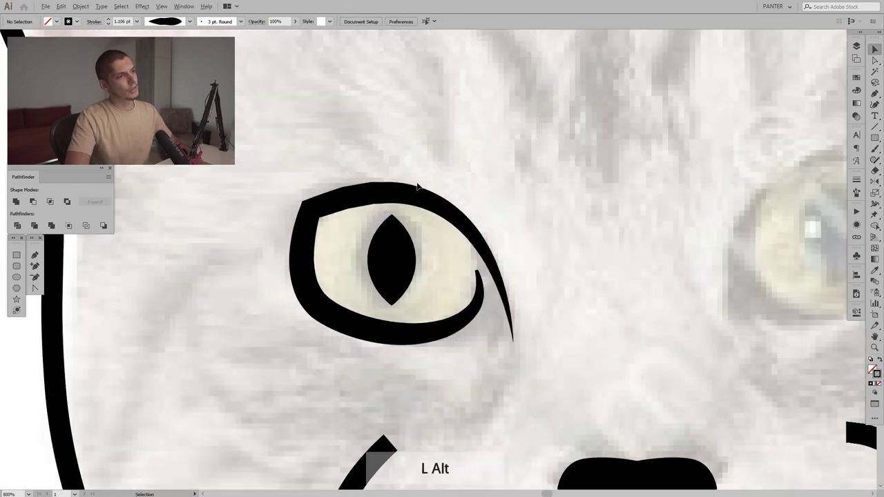
pyautogui.hotkey('shift', 'w')
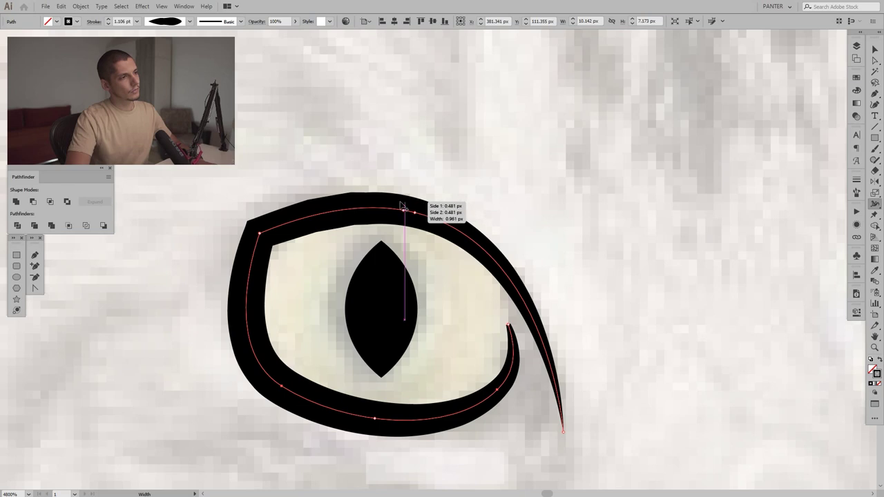
pyautogui.moveTo(393, 200); pyautogui.dragTo(394, 199)
pyautogui.hotkey('ctrl', 'z')
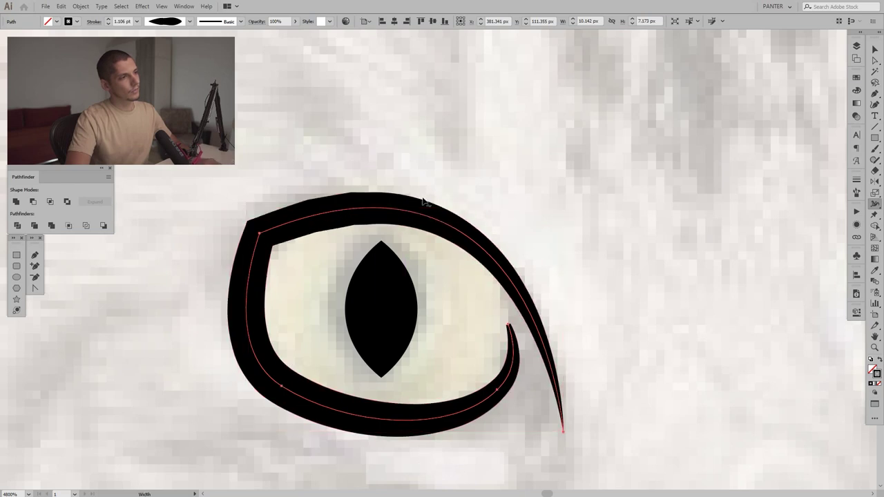
pyautogui.press('v')
# Apply the elliptical width profile, tapered at both ends, to the stroke of the left muzzle curve.
pyautogui.scroll(-2, 502, 163)
pyautogui.scroll(-4, 500, 160)
pyautogui.moveTo(544, 172); pyautogui.dragTo(510, 183)
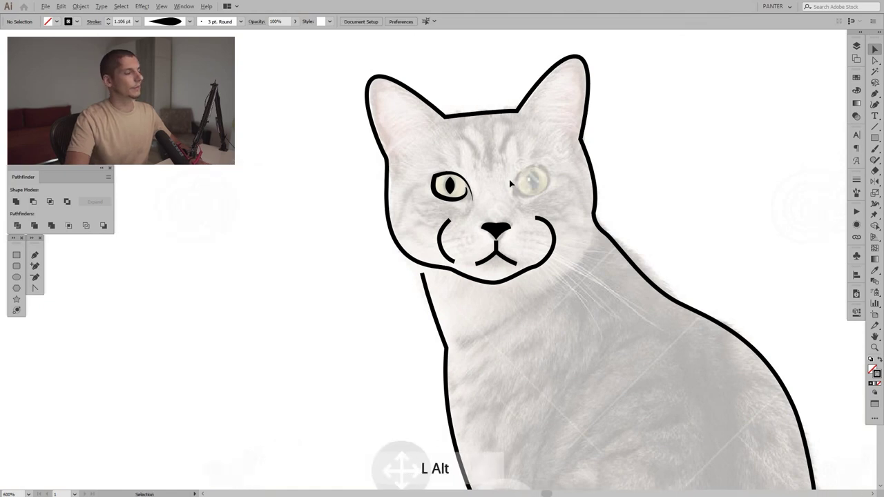
pyautogui.scroll(1, 510, 184)
pyautogui.scroll(1, 463, 261)
pyautogui.moveTo(464, 261); pyautogui.dragTo(420, 250)
pyautogui.click(372, 235)
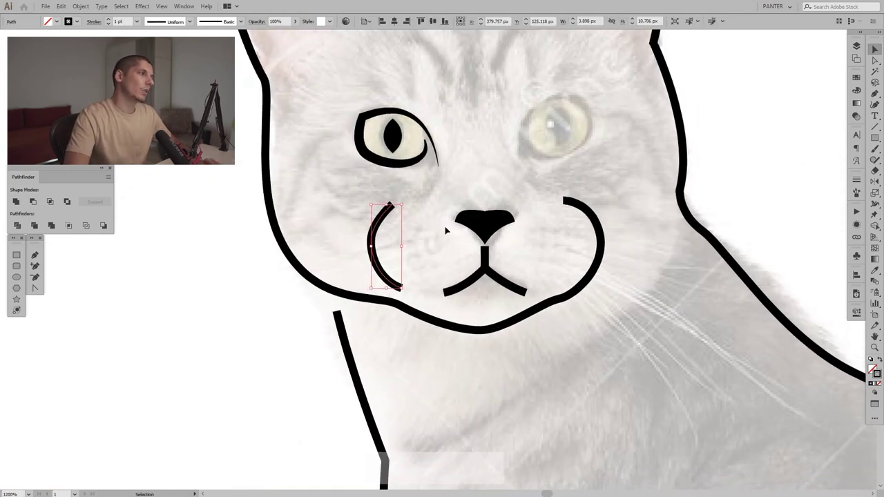
pyautogui.click(857, 181)
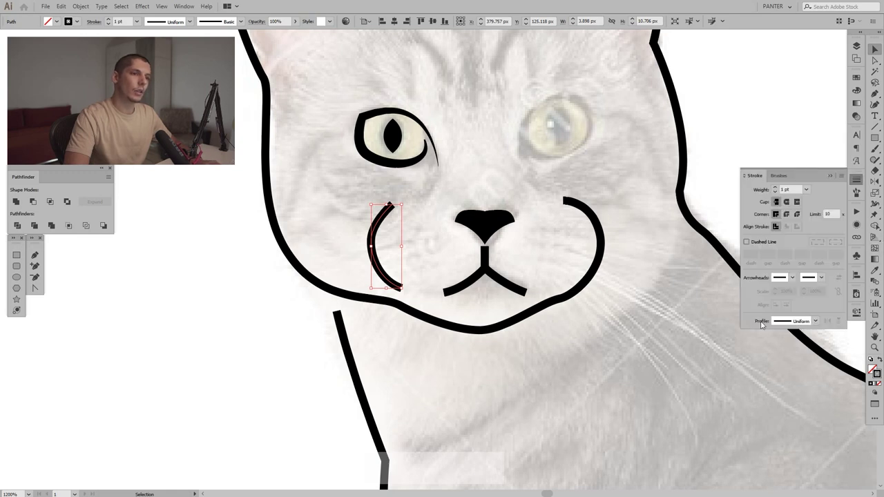
pyautogui.click(786, 323)
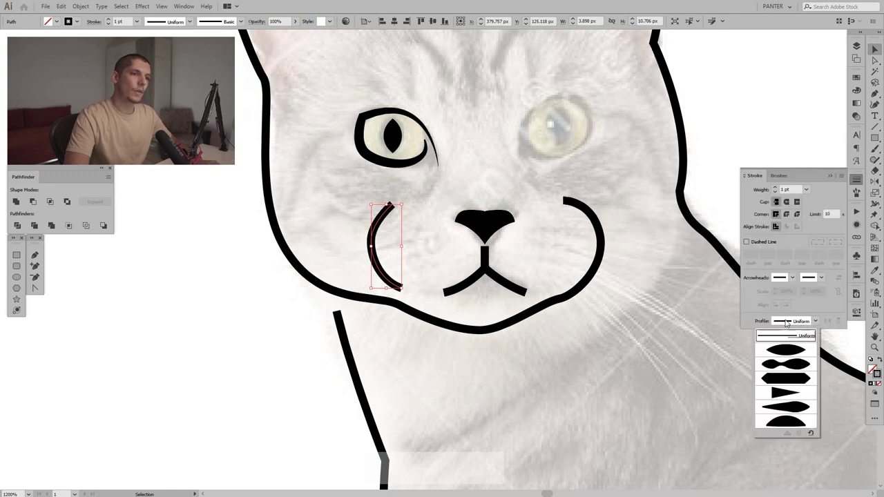
pyautogui.click(786, 350)
pyautogui.click(318, 223)
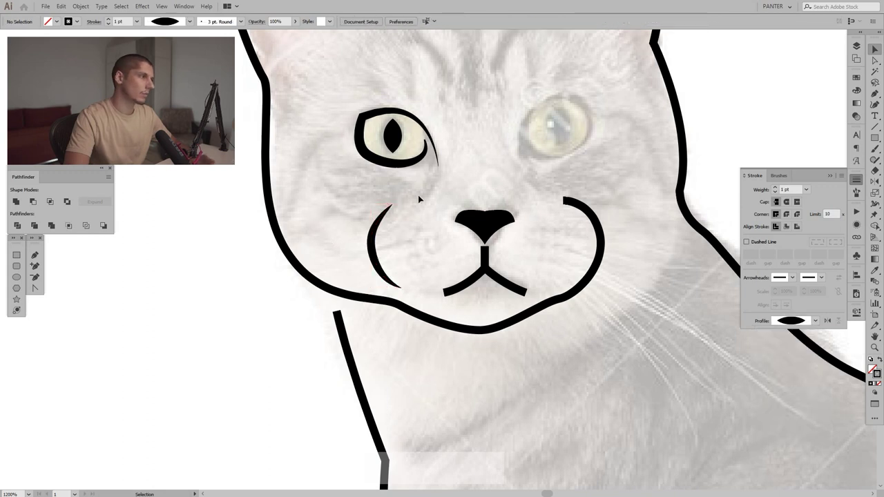
pyautogui.click(829, 176)
# Widen the cat body outline's stroke at the middle of the back to about 13 pt with the Width tool.
pyautogui.scroll(-4, 552, 196)
pyautogui.moveTo(612, 214)
pyautogui.mouseDown()
pyautogui.moveTo(582, 196)
pyautogui.moveTo(446, 213)
pyautogui.mouseUp()
pyautogui.scroll(1, 518, 208)
pyautogui.scroll(-3, 443, 213)
pyautogui.scroll(2, 444, 213)
pyautogui.moveTo(555, 227); pyautogui.dragTo(476, 227)
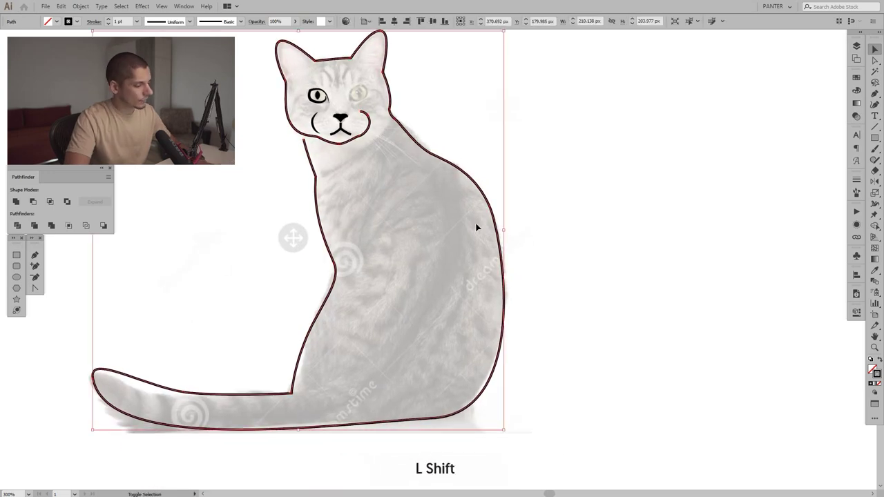
pyautogui.hotkey('shift', 'w')
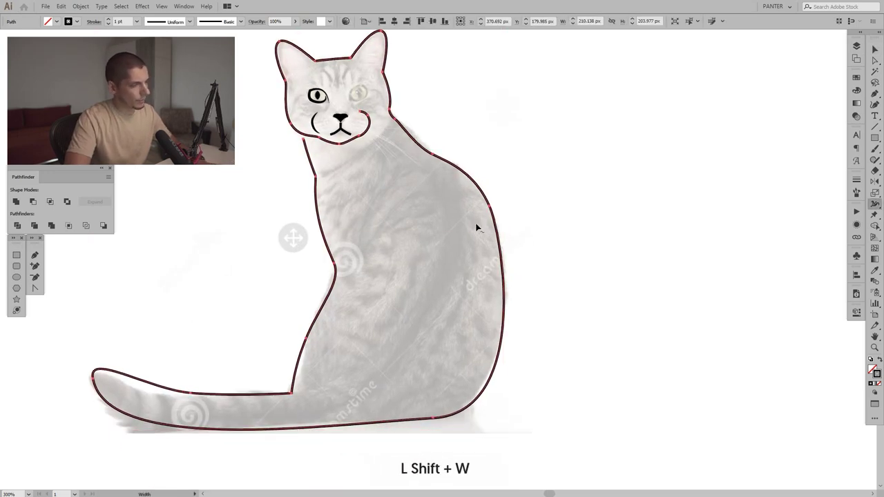
pyautogui.moveTo(505, 285); pyautogui.dragTo(516, 286)
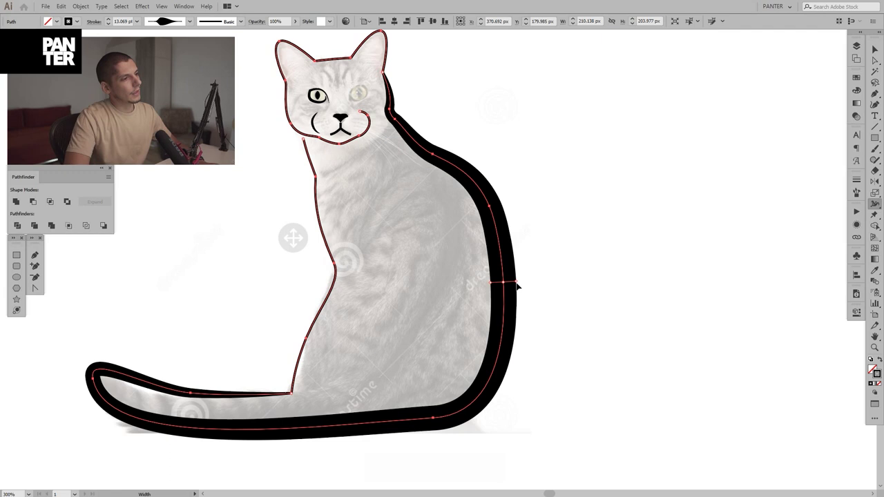
# Thin the body outline's stroke on the underside of the tail by adding a narrow width point.
pyautogui.press('space')
pyautogui.moveTo(485, 118); pyautogui.dragTo(516, 99)
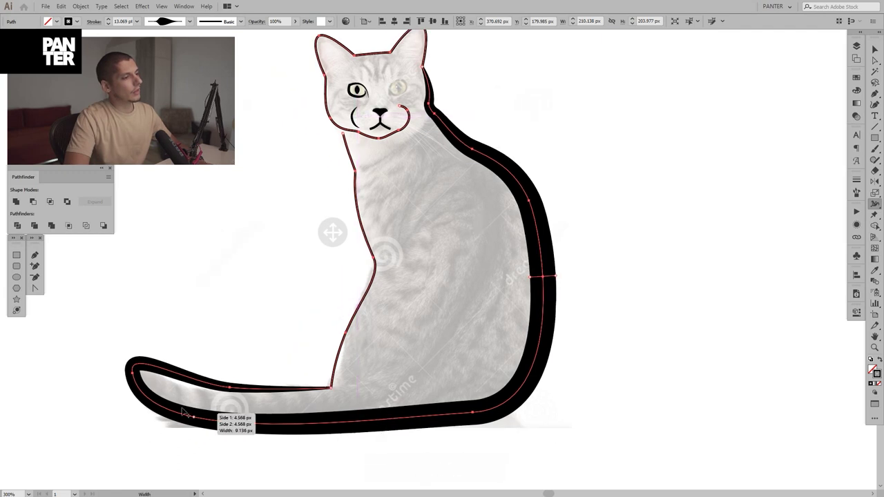
pyautogui.keyDown('alt'); pyautogui.scroll(1, 282, 426); pyautogui.keyUp('alt')
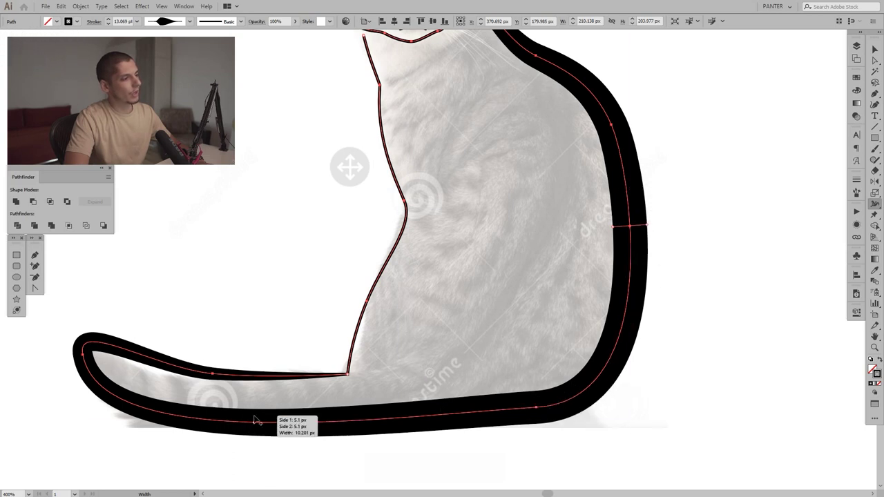
pyautogui.moveTo(226, 419); pyautogui.dragTo(220, 420)
pyautogui.scroll(-5, 347, 442)
pyautogui.scroll(8, 352, 434)
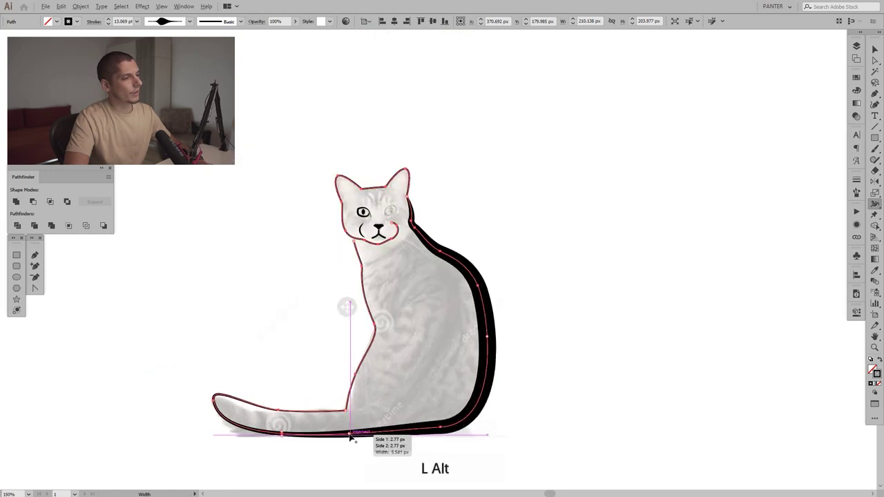
# Widen the cat body outline's stroke at the inner corner where the chest meets the tail, using the Width tool.
pyautogui.moveTo(341, 348); pyautogui.dragTo(348, 375)
pyautogui.hotkey('ctrl', 'z')
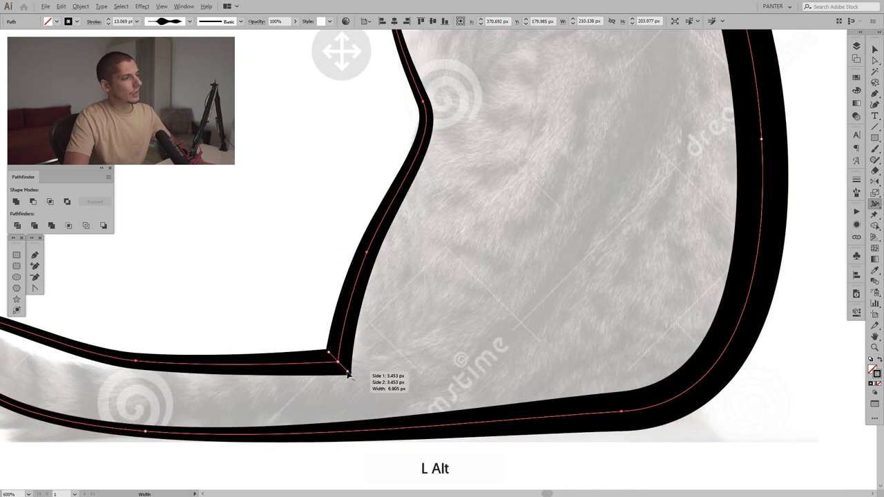
pyautogui.scroll(-3, 349, 374)
pyautogui.moveTo(379, 343); pyautogui.dragTo(398, 352)
pyautogui.scroll(2, 419, 282)
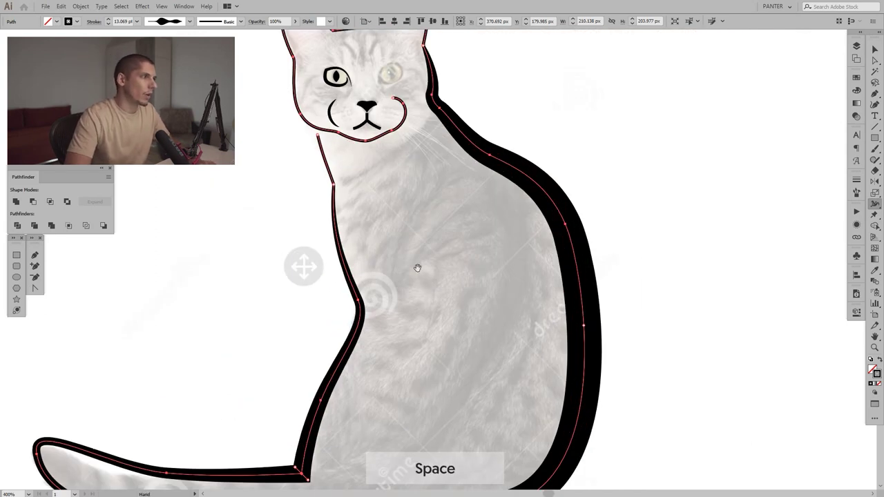
pyautogui.moveTo(418, 278); pyautogui.dragTo(426, 272)
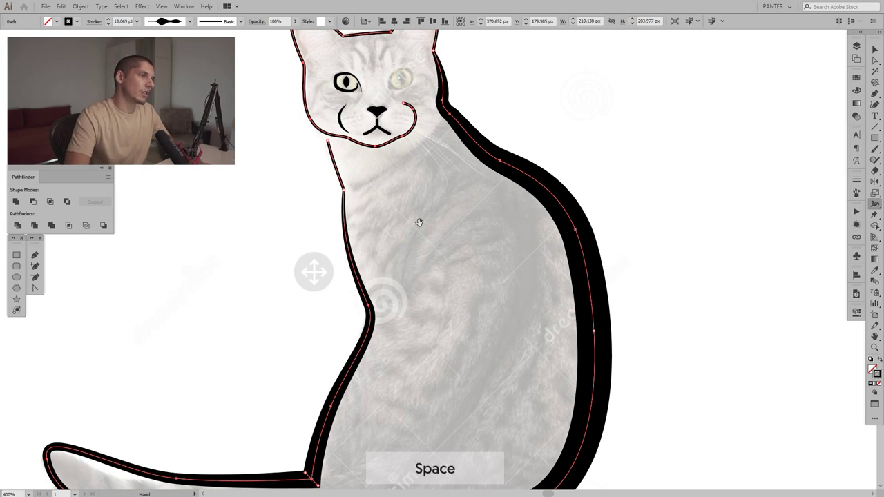
# Thin the body outline's stroke along the upper back by adding a narrower width point below the neck.
pyautogui.moveTo(420, 221); pyautogui.dragTo(422, 255)
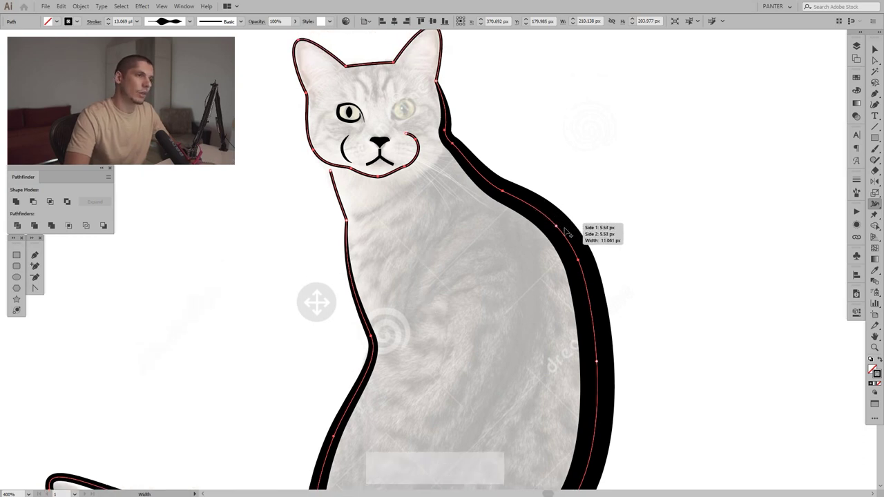
pyautogui.moveTo(548, 206); pyautogui.dragTo(546, 210)
pyautogui.moveTo(496, 121); pyautogui.dragTo(501, 199)
pyautogui.scroll(1, 462, 150)
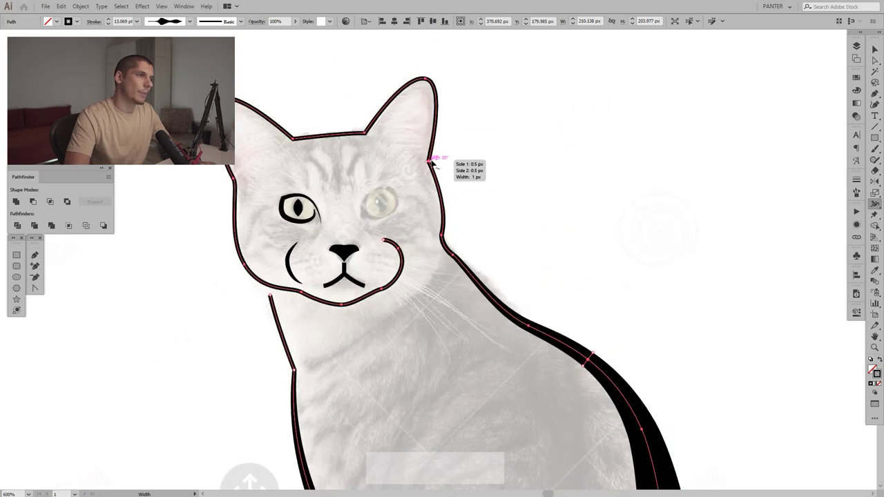
# Widen the body outline's stroke at the outer base of the right ear so the ear's outer edge thickens.
pyautogui.moveTo(433, 163); pyautogui.dragTo(443, 163)
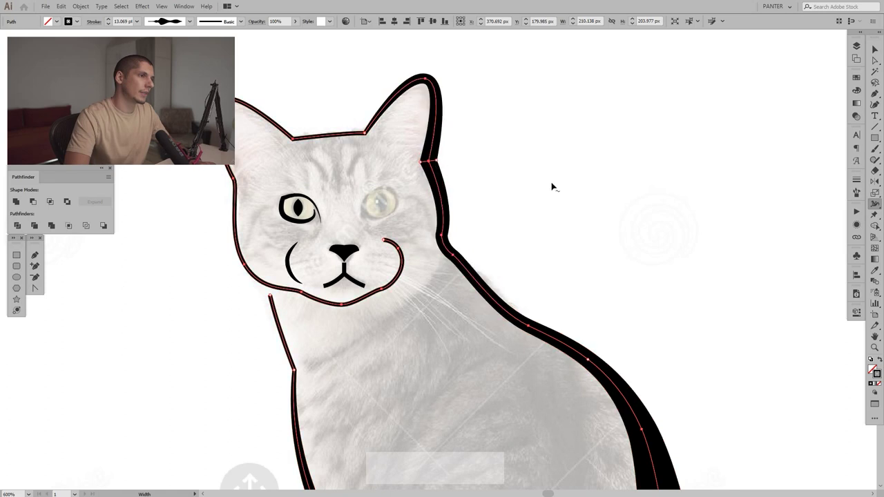
pyautogui.moveTo(385, 158); pyautogui.dragTo(459, 191)
pyautogui.scroll(1, 495, 162)
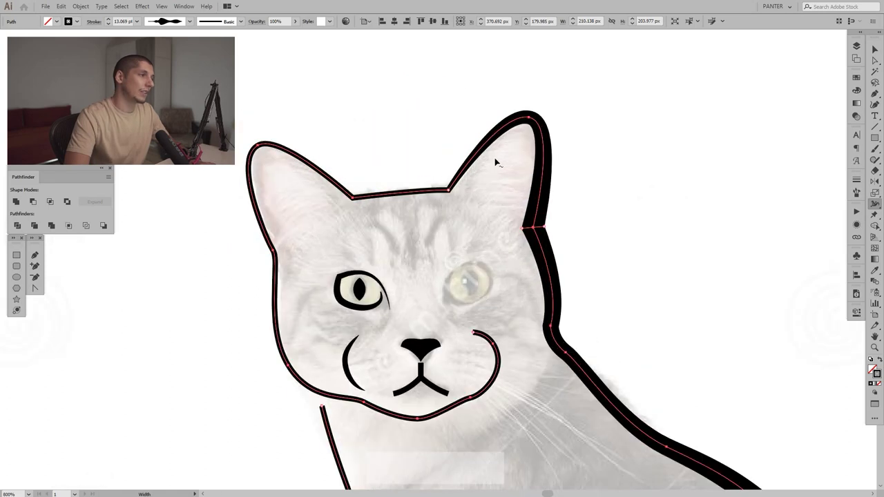
pyautogui.scroll(-2, 496, 162)
pyautogui.moveTo(542, 257); pyautogui.dragTo(454, 143)
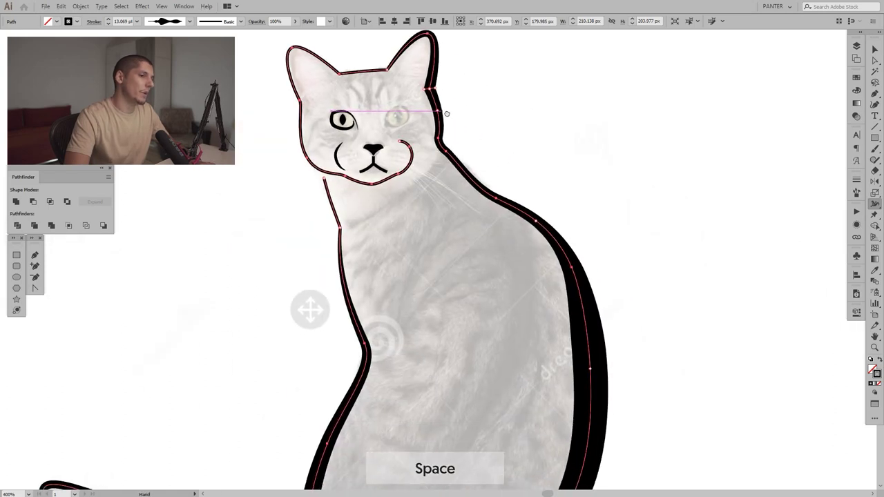
pyautogui.scroll(-2, 454, 143)
pyautogui.moveTo(560, 172); pyautogui.dragTo(556, 198)
pyautogui.scroll(4, 428, 133)
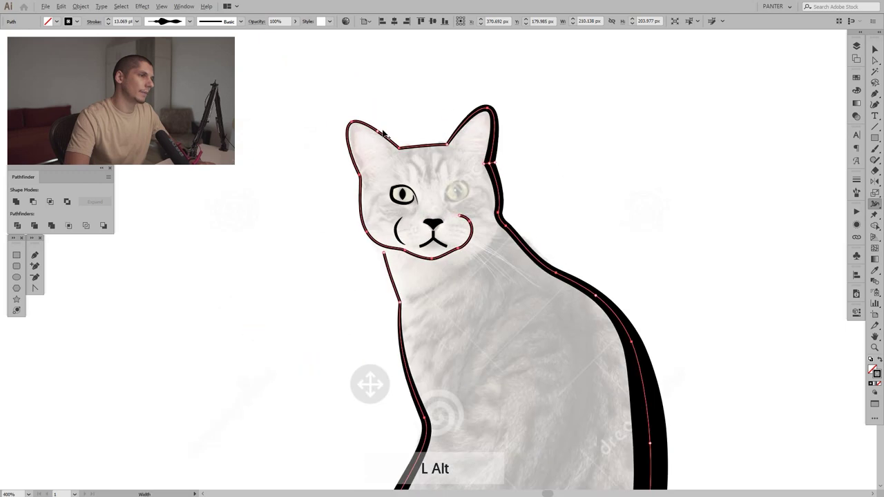
# Widen the outline's stroke at the left ear's inner base and thin it at that ear's outer base.
pyautogui.moveTo(371, 171); pyautogui.dragTo(375, 256)
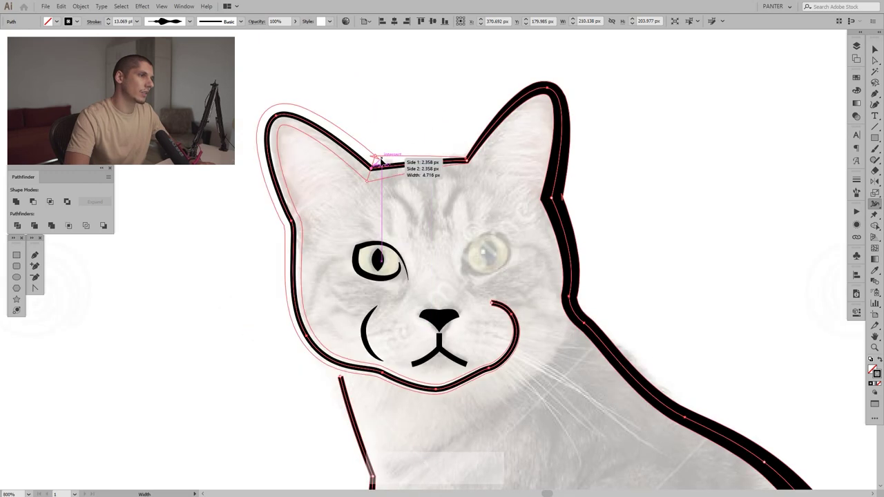
pyautogui.moveTo(441, 198); pyautogui.dragTo(498, 194)
pyautogui.scroll(-2, 498, 195)
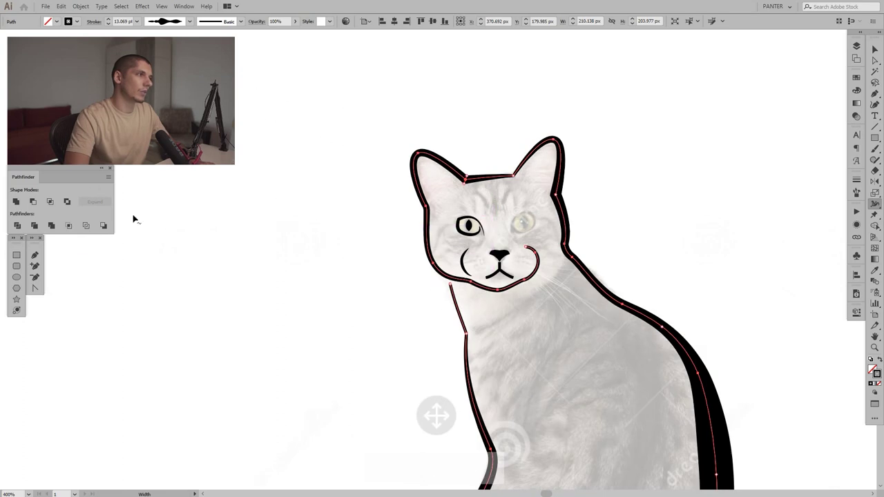
pyautogui.scroll(2, 513, 156)
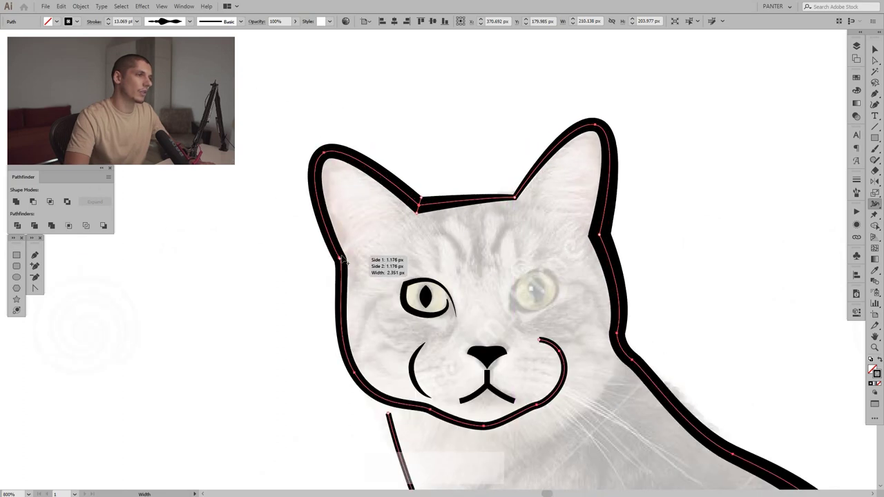
pyautogui.moveTo(343, 261); pyautogui.dragTo(340, 260)
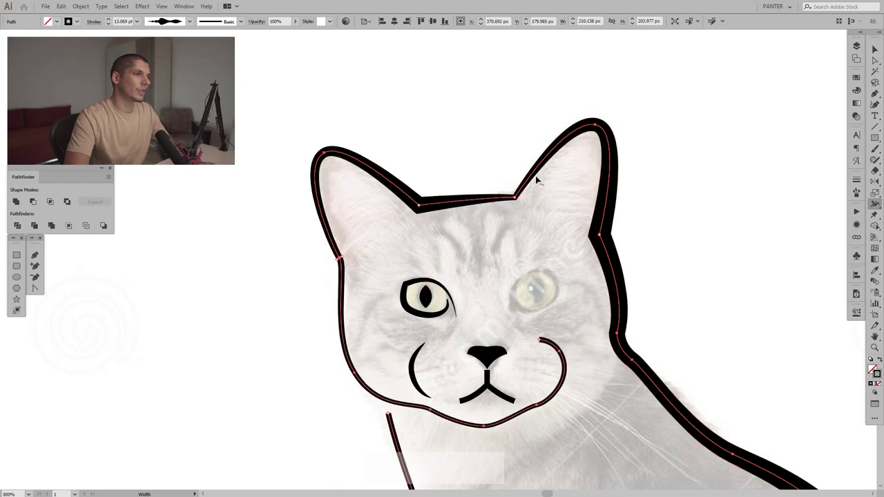
pyautogui.scroll(-1, 622, 245)
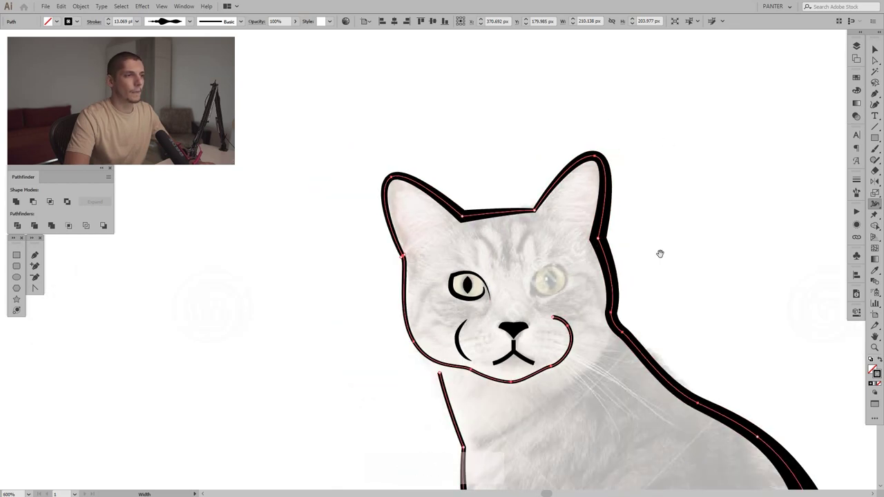
pyautogui.moveTo(652, 253); pyautogui.dragTo(558, 211)
pyautogui.moveTo(500, 296); pyautogui.dragTo(511, 259)
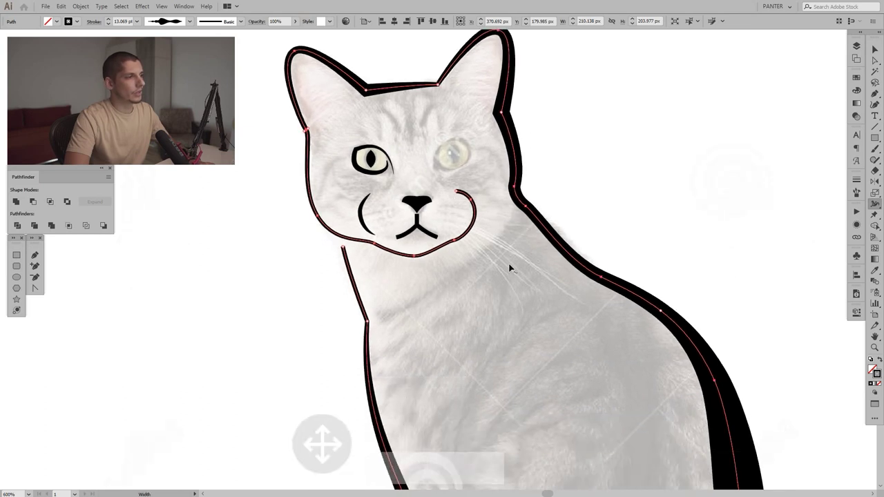
# Taper the outline's open end above the right muzzle to a point and thicken the stroke on the curl beside it.
pyautogui.scroll(4, 455, 197)
pyautogui.moveTo(445, 207); pyautogui.dragTo(443, 210)
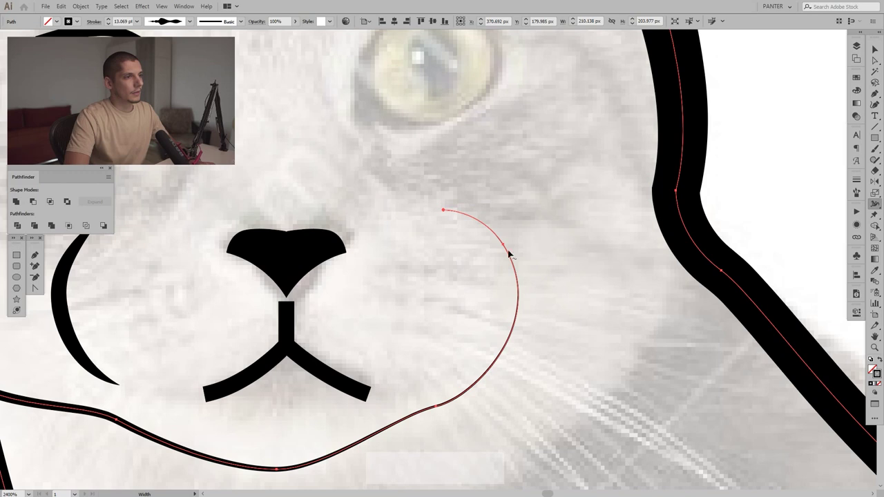
pyautogui.moveTo(509, 256); pyautogui.dragTo(517, 247)
pyautogui.moveTo(430, 314); pyautogui.dragTo(460, 237)
pyautogui.scroll(-3, 460, 237)
pyautogui.scroll(2, 414, 273)
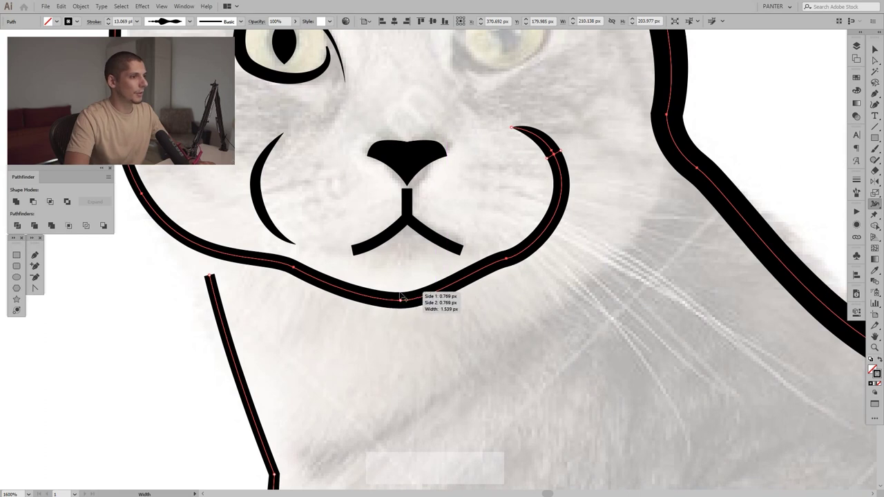
# Add a width point under the chin, thin the stroke along the left jaw, and deselect the outline.
pyautogui.moveTo(402, 296); pyautogui.dragTo(400, 295)
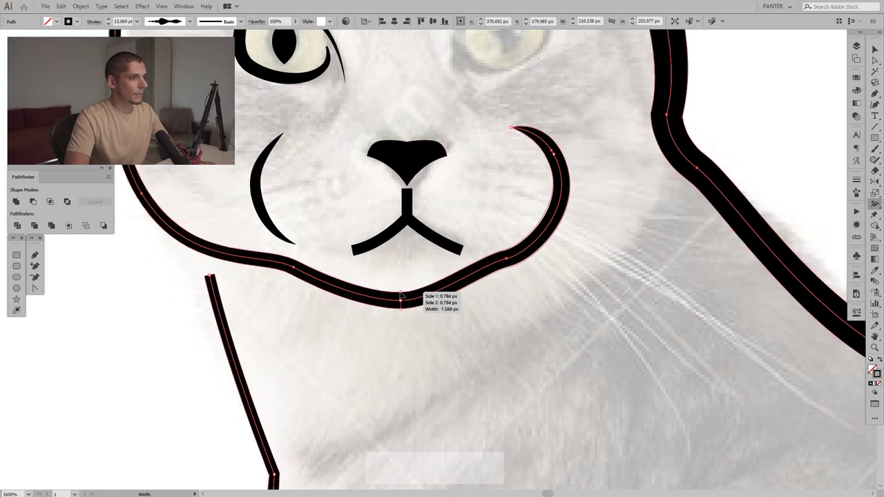
pyautogui.press('space')
pyautogui.moveTo(216, 247); pyautogui.dragTo(322, 283)
pyautogui.scroll(-3, 321, 282)
pyautogui.press('v')
pyautogui.click(426, 331)
pyautogui.scroll(-4, 430, 323)
pyautogui.press('space')
pyautogui.moveTo(533, 301); pyautogui.dragTo(509, 207)
pyautogui.scroll(1, 470, 216)
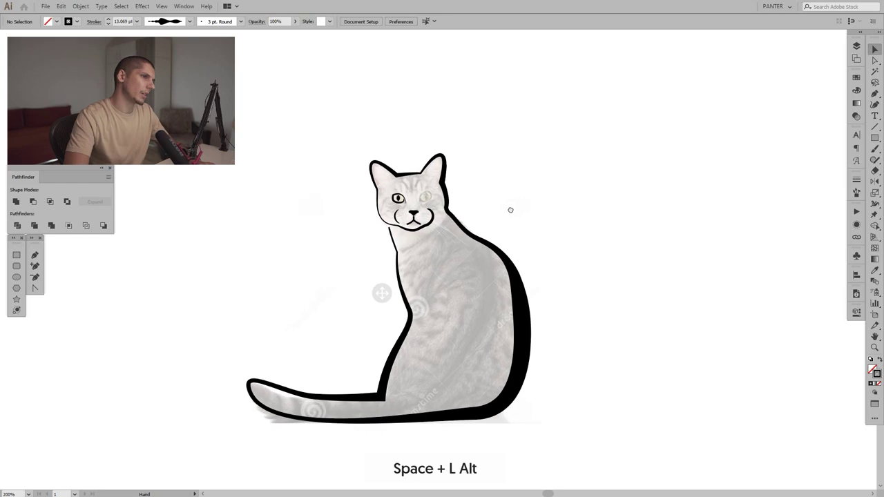
# Thicken the face outline's stroke at the lower left jaw and at the middle of the right muzzle curl.
pyautogui.scroll(3, 463, 261)
pyautogui.scroll(1, 565, 231)
pyautogui.hotkey('shift', 'w')
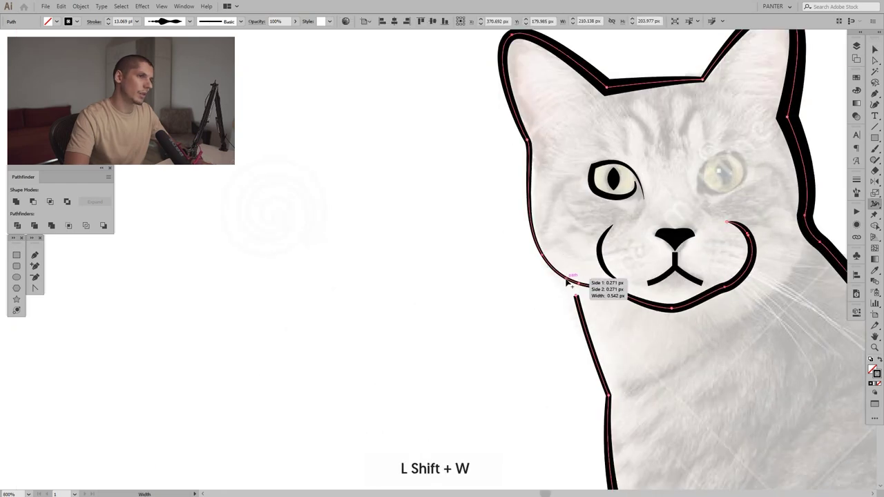
pyautogui.moveTo(580, 286); pyautogui.dragTo(579, 291)
pyautogui.moveTo(587, 228); pyautogui.dragTo(489, 217)
pyautogui.scroll(2, 594, 282)
pyautogui.moveTo(700, 181)
pyautogui.mouseDown()
pyautogui.moveTo(705, 177)
pyautogui.moveTo(706, 218)
pyautogui.moveTo(715, 220)
pyautogui.mouseUp()
# Thicken the stroke under the chin, taper the chest line's open upper end to a point, and deselect the outline.
pyautogui.keyDown('alt'); pyautogui.scroll(-2, 711, 270); pyautogui.keyUp('alt')
pyautogui.keyDown('alt'); pyautogui.scroll(2, 706, 280); pyautogui.keyUp('alt')
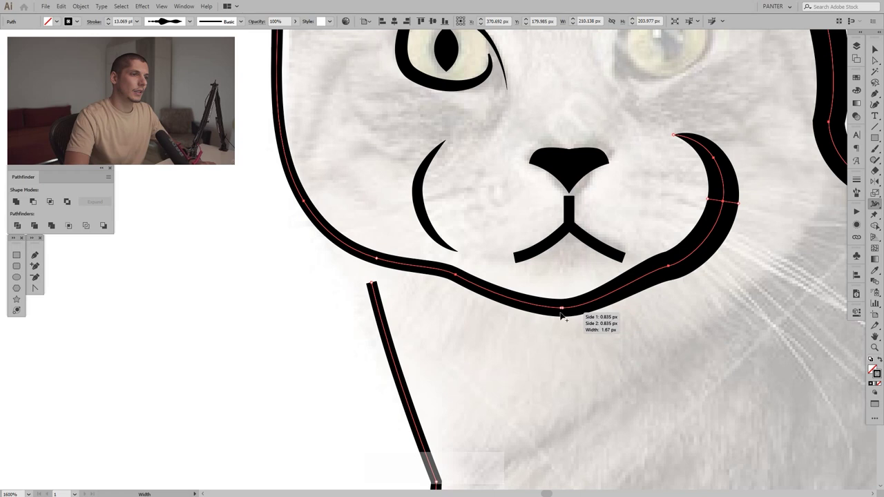
pyautogui.moveTo(564, 319); pyautogui.dragTo(568, 325)
pyautogui.moveTo(376, 283); pyautogui.dragTo(371, 283)
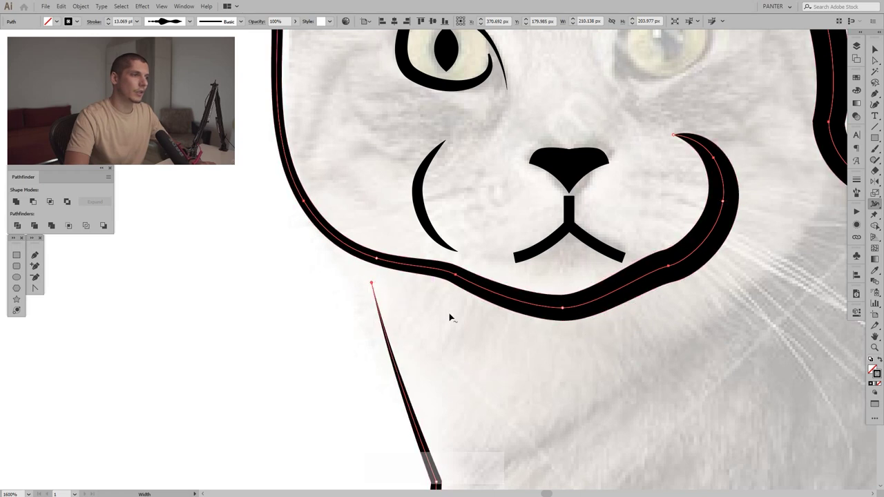
pyautogui.keyDown('alt'); pyautogui.scroll(-5, 450, 314); pyautogui.keyUp('alt')
pyautogui.press('v')
pyautogui.click(492, 348)
# Lower the body outline's anchor point at the base of the back slightly, then deselect the outline.
pyautogui.press('space')
pyautogui.moveTo(486, 341); pyautogui.dragTo(479, 333)
pyautogui.keyDown('alt'); pyautogui.scroll(-4, 478, 333); pyautogui.keyUp('alt')
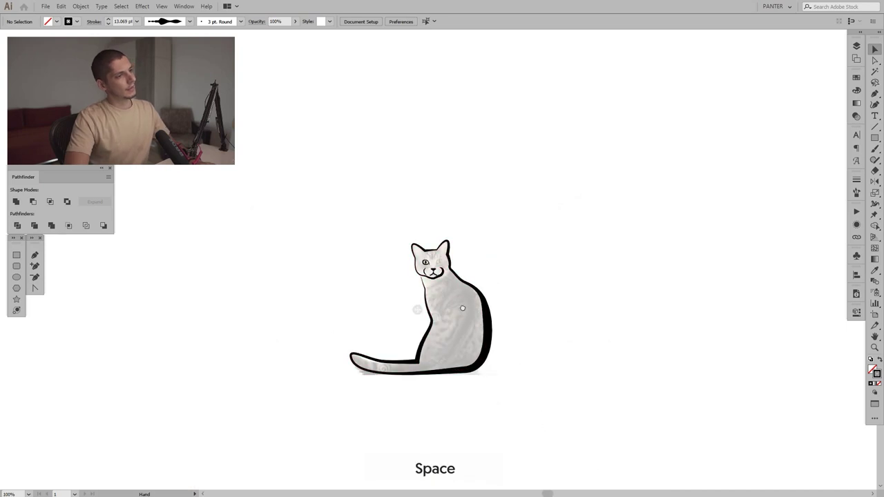
pyautogui.keyDown('alt'); pyautogui.scroll(2, 469, 263); pyautogui.keyUp('alt')
pyautogui.moveTo(486, 285); pyautogui.dragTo(492, 266)
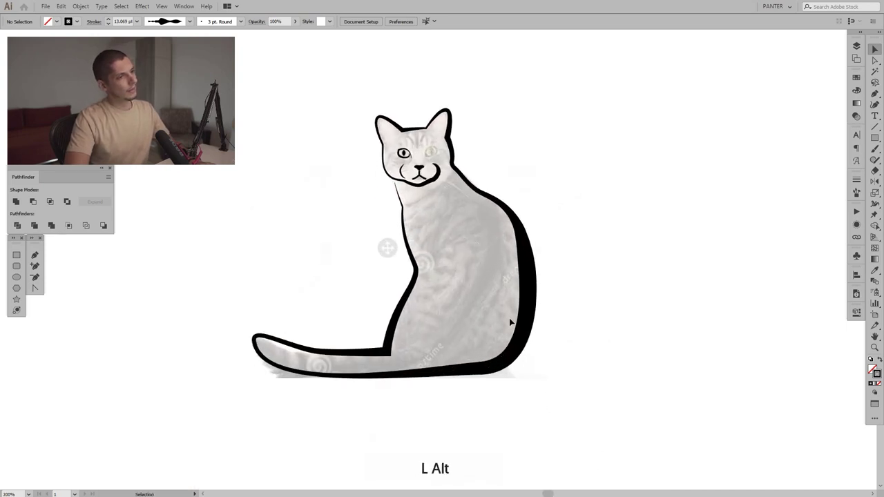
pyautogui.keyDown('alt'); pyautogui.scroll(2, 508, 327); pyautogui.keyUp('alt')
pyautogui.press('a')
pyautogui.click(454, 408)
pyautogui.press('space')
pyautogui.moveTo(551, 440); pyautogui.dragTo(540, 387)
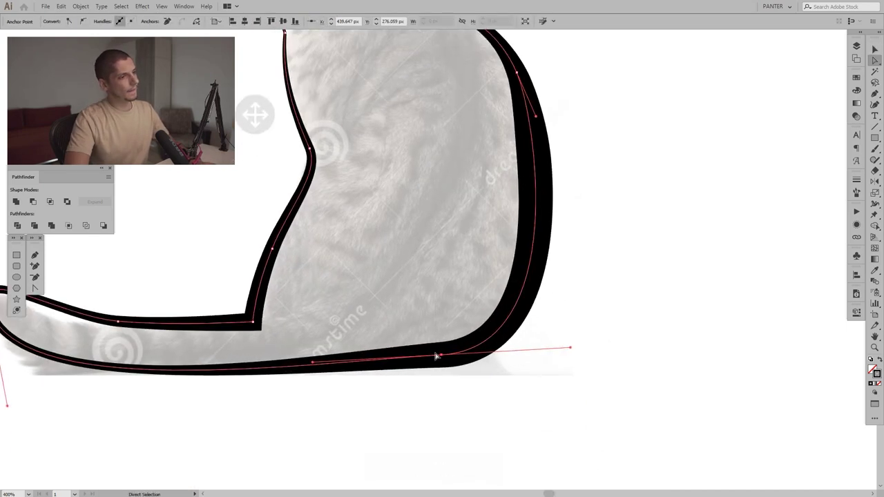
pyautogui.click(448, 419)
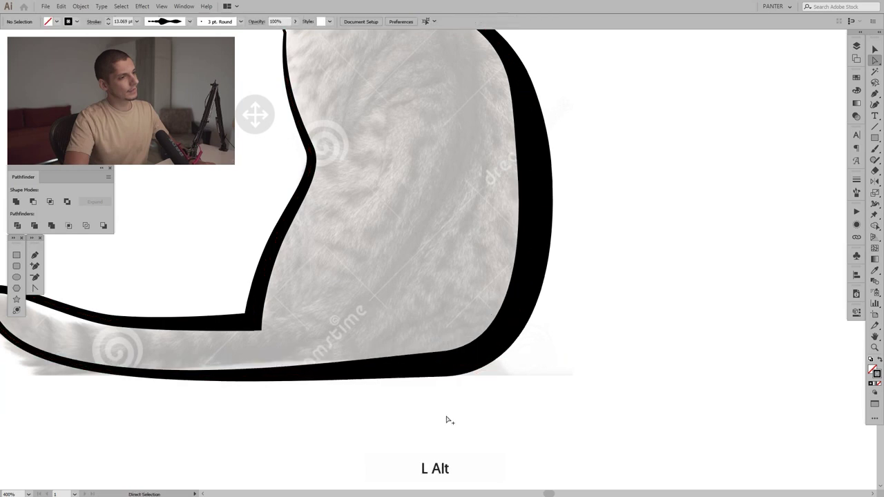
pyautogui.scroll(-4, 445, 417)
pyautogui.keyDown('alt'); pyautogui.scroll(1, 444, 414); pyautogui.keyUp('alt')
pyautogui.press('space')
pyautogui.moveTo(525, 408); pyautogui.dragTo(537, 399)
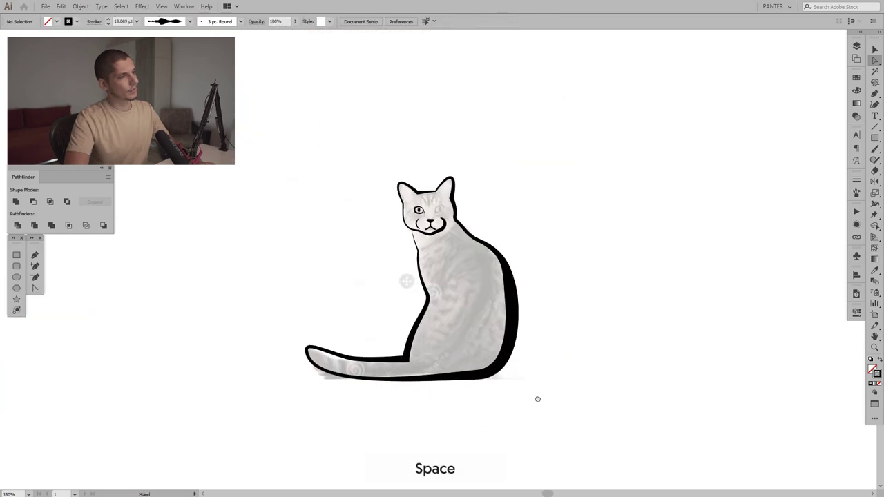
pyautogui.keyDown('alt'); pyautogui.scroll(-1, 539, 402); pyautogui.keyUp('alt')
pyautogui.moveTo(484, 317); pyautogui.dragTo(482, 316)
pyautogui.press('space')
pyautogui.moveTo(570, 345); pyautogui.dragTo(507, 334)
pyautogui.moveTo(535, 407); pyautogui.dragTo(332, 204)
pyautogui.hotkey('ctrl', 'shift', 'a')
pyautogui.keyDown('alt'); pyautogui.scroll(4, 415, 281); pyautogui.keyUp('alt')
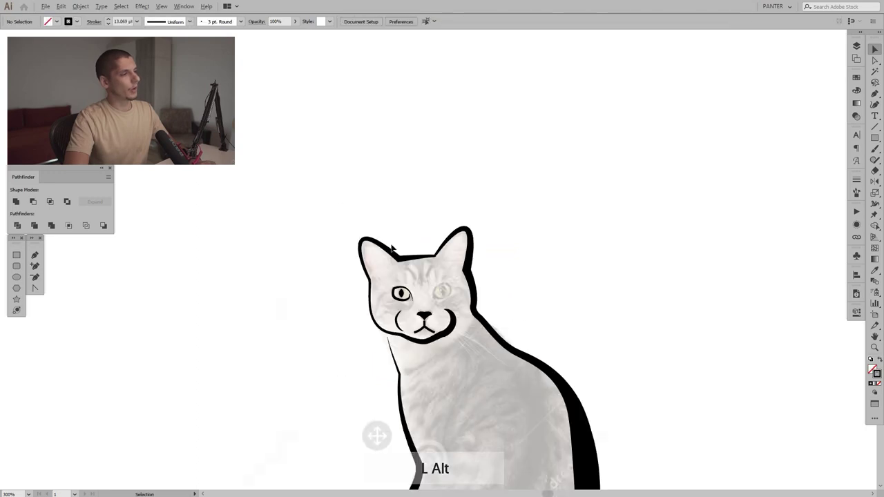
# Reflect a copy of the left eye outline and pupil across a vertical axis through the middle of the face.
pyautogui.click(357, 278)
pyautogui.keyDown('alt'); pyautogui.scroll(3, 401, 282); pyautogui.keyUp('alt')
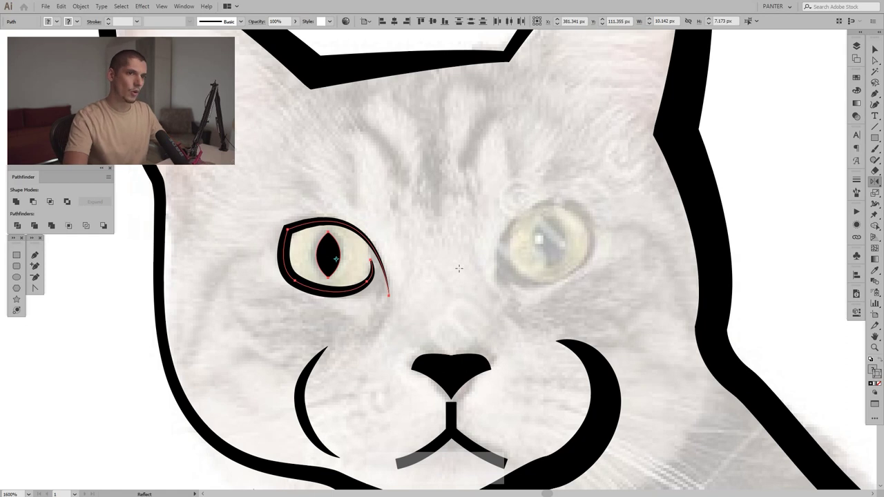
pyautogui.click(874, 181)
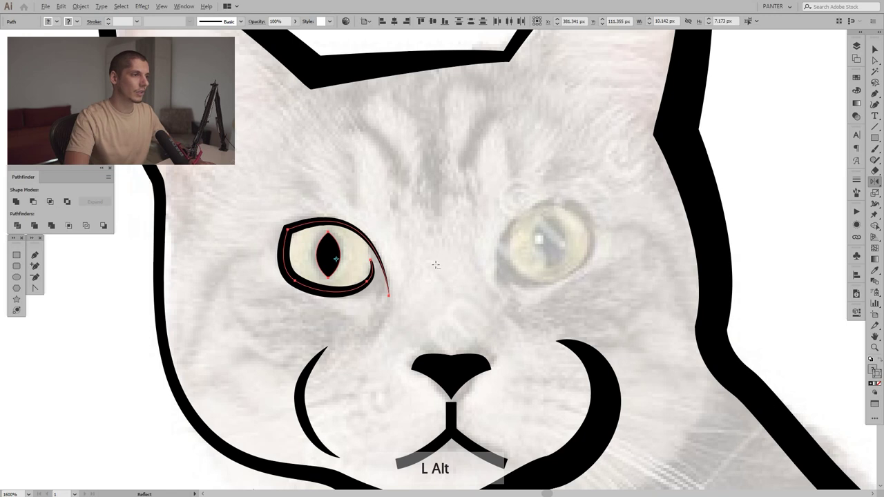
pyautogui.keyDown('alt'); pyautogui.click(436, 265); pyautogui.keyUp('alt')
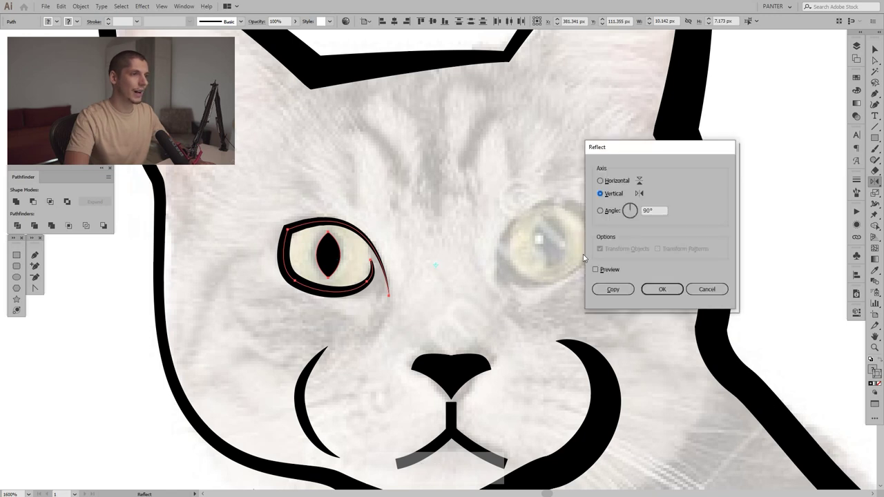
pyautogui.click(613, 290)
pyautogui.press('v')
pyautogui.click(603, 210)
# Align the mirrored eye with the photo's right eye, then deselect it.
pyautogui.scroll(-5, 604, 211)
pyautogui.moveTo(603, 211); pyautogui.dragTo(486, 217)
pyautogui.scroll(5, 485, 217)
pyautogui.click(461, 261)
pyautogui.click(499, 263)
pyautogui.scroll(-5, 500, 262)
pyautogui.moveTo(591, 261); pyautogui.dragTo(572, 244)
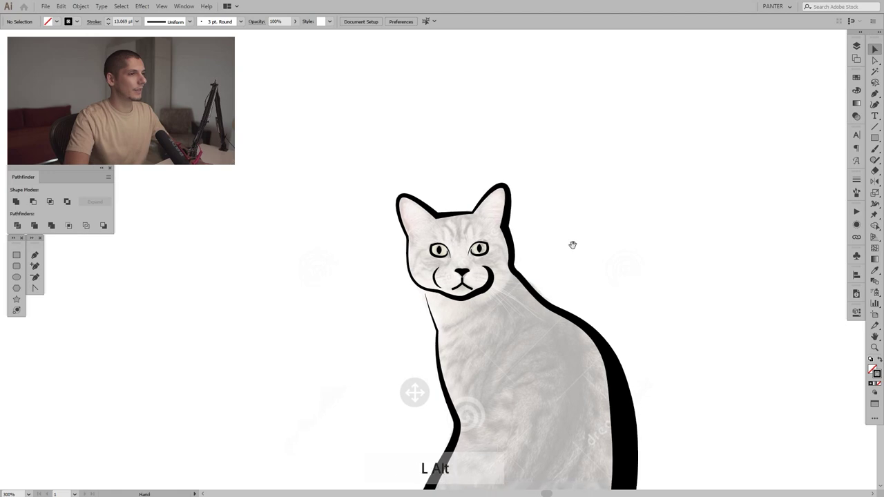
pyautogui.scroll(-3, 627, 258)
pyautogui.moveTo(628, 259); pyautogui.dragTo(469, 272)
pyautogui.scroll(1, 469, 272)
pyautogui.moveTo(517, 422); pyautogui.dragTo(228, 208)
pyautogui.moveTo(410, 257); pyautogui.dragTo(744, 282)
pyautogui.hotkey('ctrl', 'z')
pyautogui.click(698, 268)
pyautogui.moveTo(482, 241); pyautogui.dragTo(617, 203)
pyautogui.scroll(1, 600, 209)
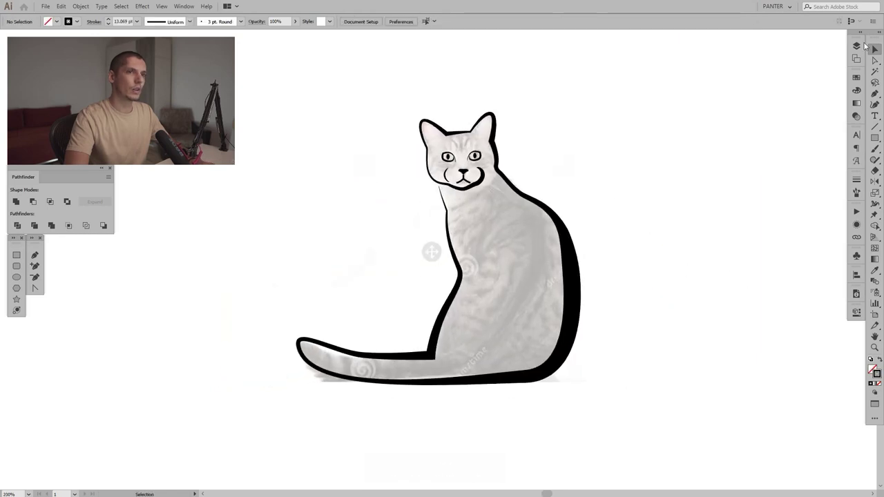
# Hide Layer 1 with the cat photo and review the line drawing on its own.
pyautogui.click(857, 47)
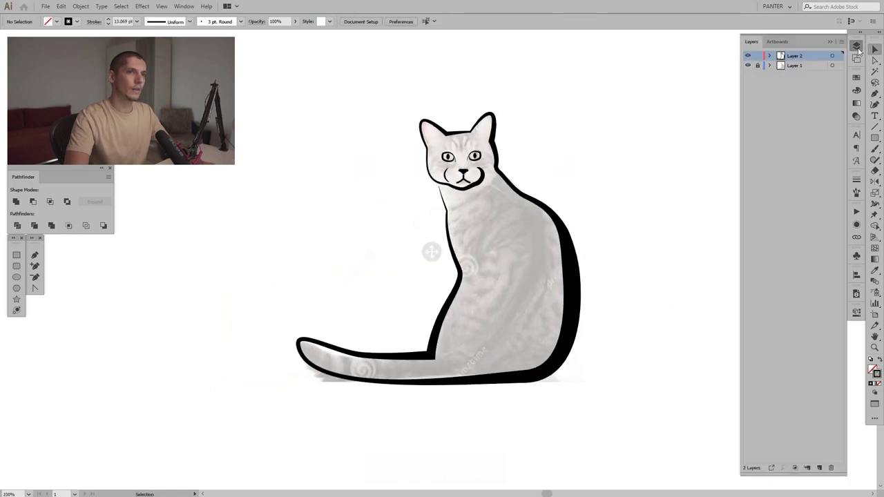
pyautogui.click(749, 67)
pyautogui.moveTo(633, 142); pyautogui.dragTo(538, 199)
pyautogui.scroll(-2, 615, 164)
pyautogui.scroll(2, 562, 192)
pyautogui.scroll(1, 532, 210)
pyautogui.scroll(-1, 537, 199)
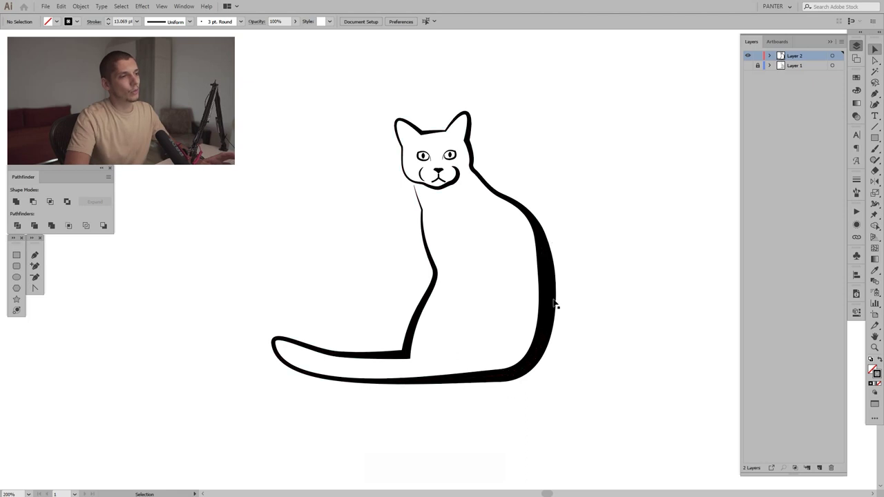
# Review the whole cat line drawing at several magnifications without the photo behind it.
pyautogui.click(830, 42)
pyautogui.keyDown('alt'); pyautogui.scroll(-2, 580, 199); pyautogui.keyUp('alt')
pyautogui.moveTo(580, 199); pyautogui.dragTo(573, 199)
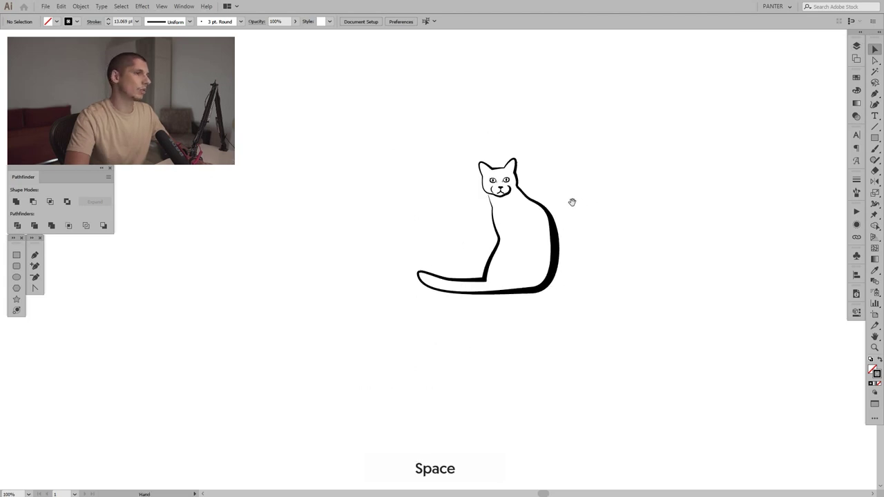
pyautogui.keyDown('alt'); pyautogui.scroll(2, 529, 242); pyautogui.keyUp('alt')
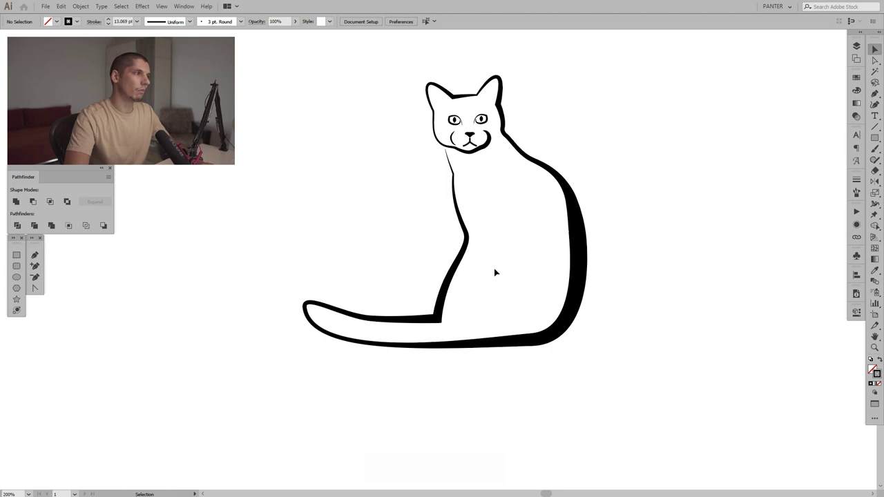
pyautogui.keyDown('alt'); pyautogui.scroll(1, 495, 272); pyautogui.keyUp('alt')
pyautogui.keyDown('alt'); pyautogui.scroll(-2, 459, 243); pyautogui.keyUp('alt')
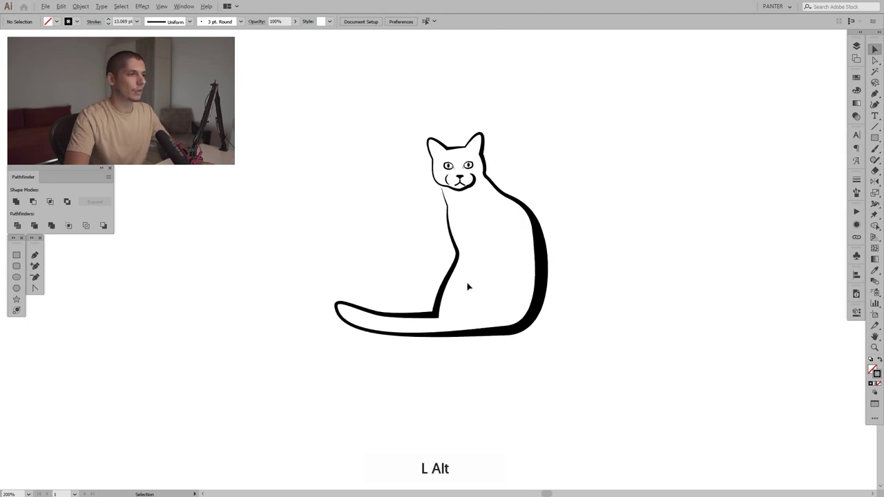
pyautogui.keyDown('alt'); pyautogui.scroll(1, 497, 313); pyautogui.keyUp('alt')
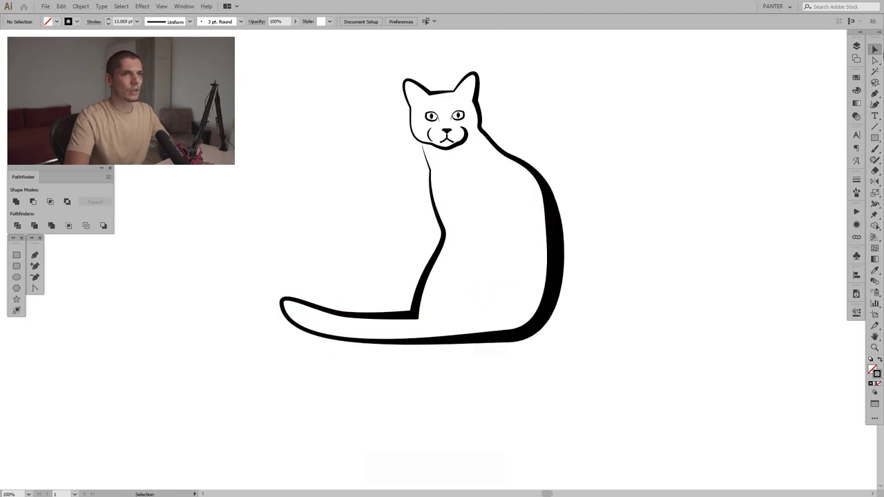
# Show Layer 1 so the cat photo appears behind the line drawing.
pyautogui.click(856, 46)
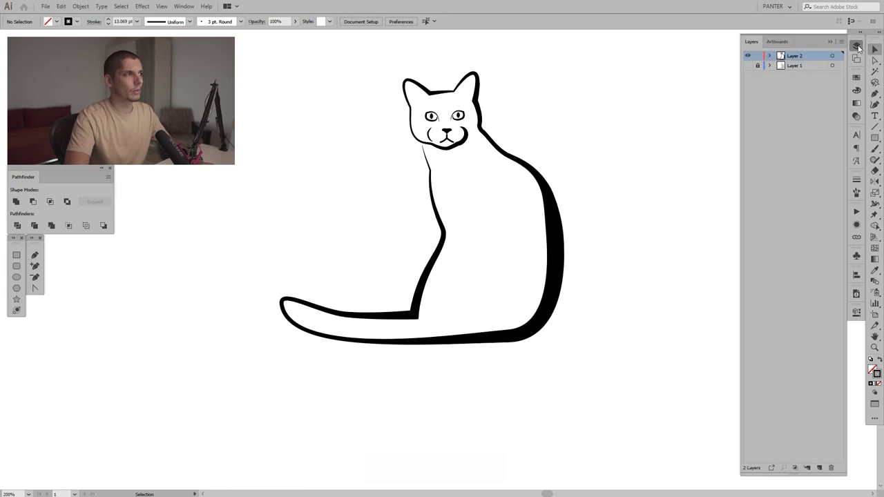
pyautogui.click(746, 65)
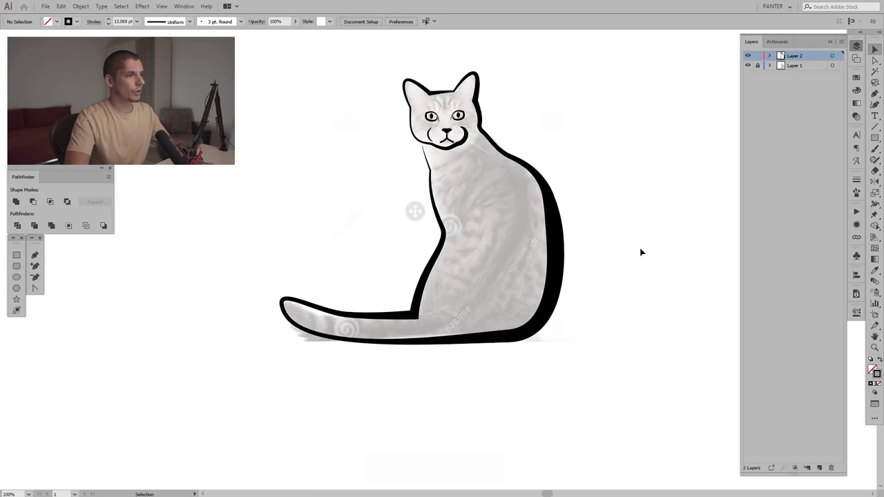
pyautogui.press('space')
pyautogui.moveTo(621, 255); pyautogui.dragTo(618, 252)
pyautogui.keyDown('alt'); pyautogui.scroll(2, 491, 226); pyautogui.keyUp('alt')
pyautogui.keyDown('alt'); pyautogui.scroll(-3, 489, 225); pyautogui.keyUp('alt')
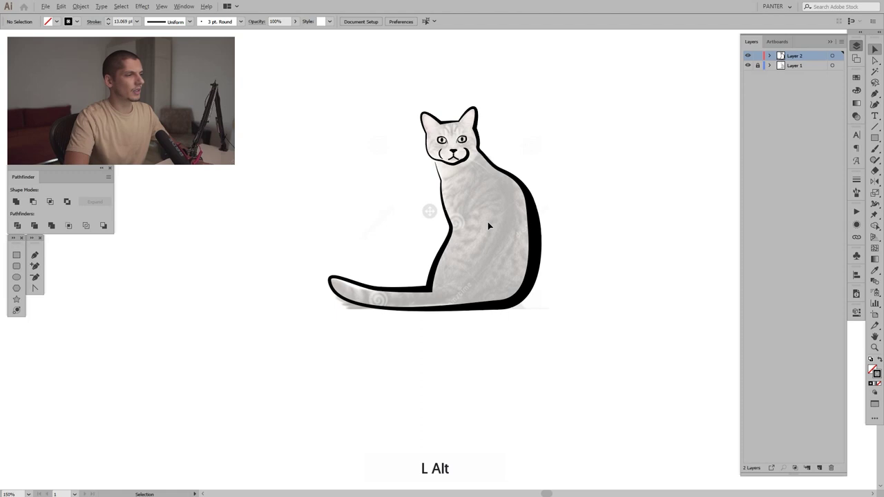
# Draw a closed black-filled wedge without stroke with the Pen tool, extending the tail's upper line to a point inside the body.
pyautogui.keyDown('alt'); pyautogui.scroll(4, 460, 275); pyautogui.keyUp('alt')
pyautogui.press('space')
pyautogui.moveTo(460, 275); pyautogui.dragTo(363, 268)
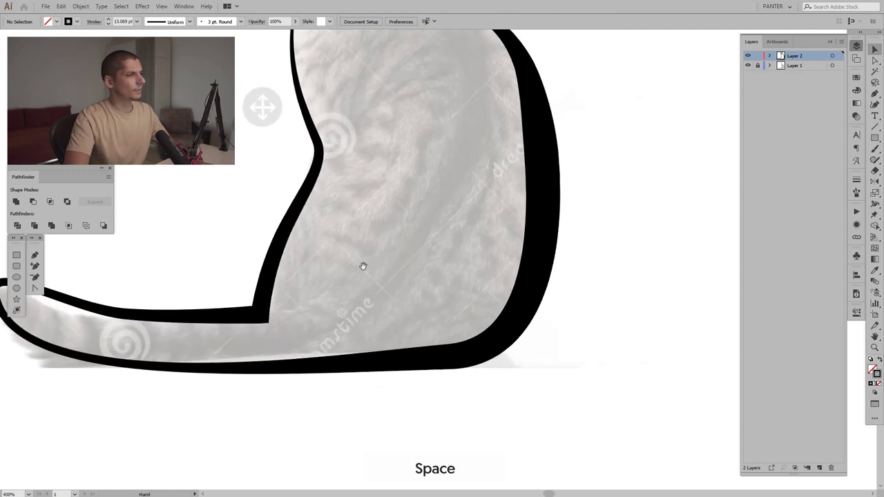
pyautogui.click(33, 258)
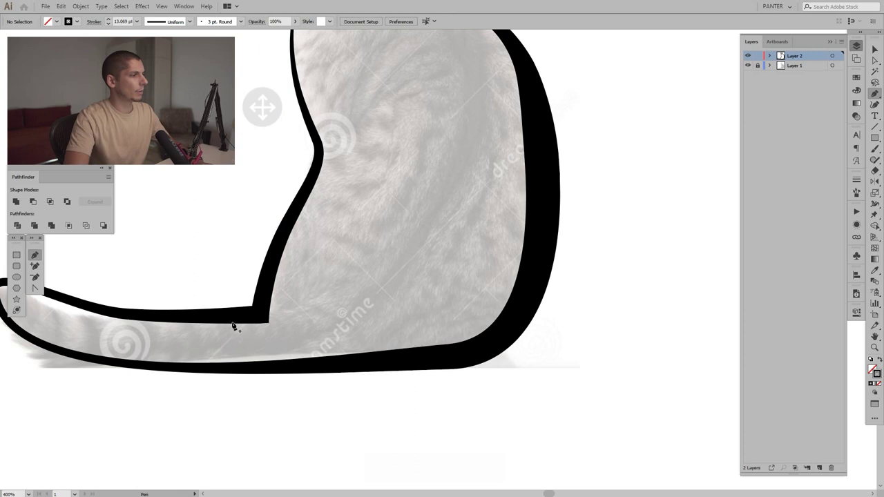
pyautogui.click(254, 324)
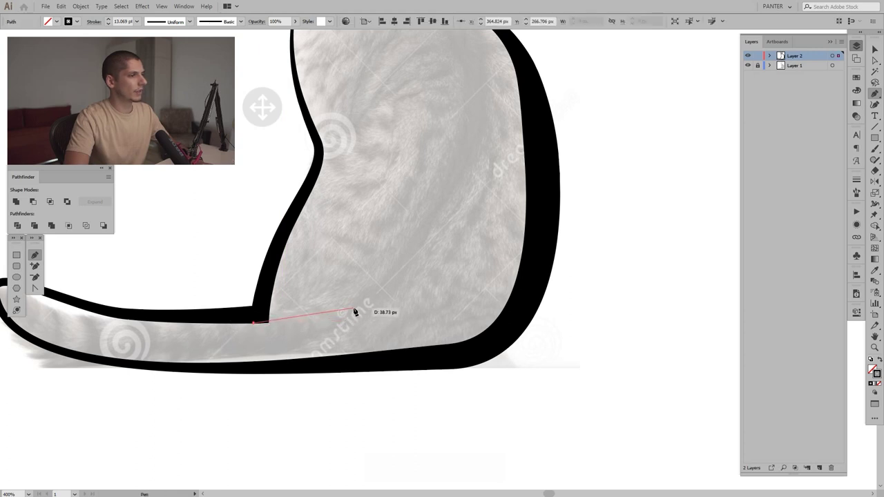
pyautogui.moveTo(386, 290)
pyautogui.mouseDown()
pyautogui.moveTo(356, 309)
pyautogui.moveTo(255, 310)
pyautogui.mouseUp()
pyautogui.hotkey('shift', 'x')
pyautogui.click(197, 305)
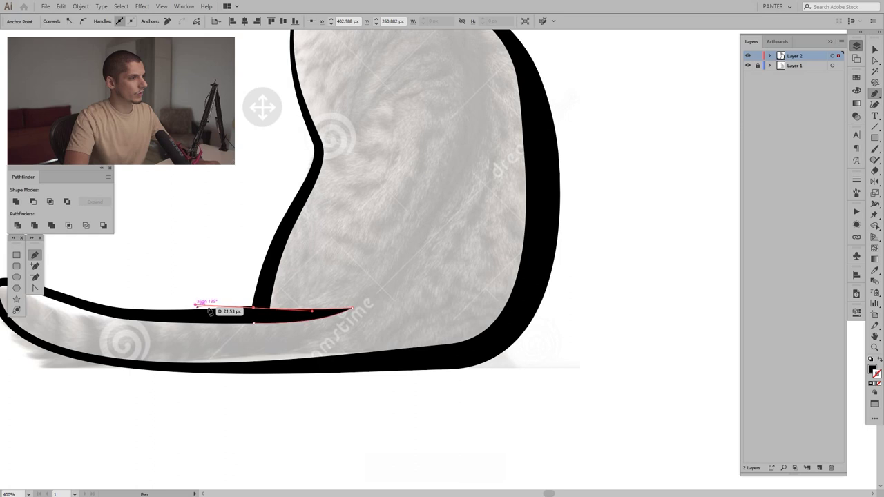
pyautogui.moveTo(257, 327); pyautogui.dragTo(255, 324)
pyautogui.click(255, 323)
pyautogui.press('v')
pyautogui.click(349, 260)
# Raise the wedge's tip and adjust its anchor and handle near the leg so it flows from the tail line, then deselect it.
pyautogui.scroll(-5, 349, 260)
pyautogui.moveTo(343, 264); pyautogui.dragTo(372, 268)
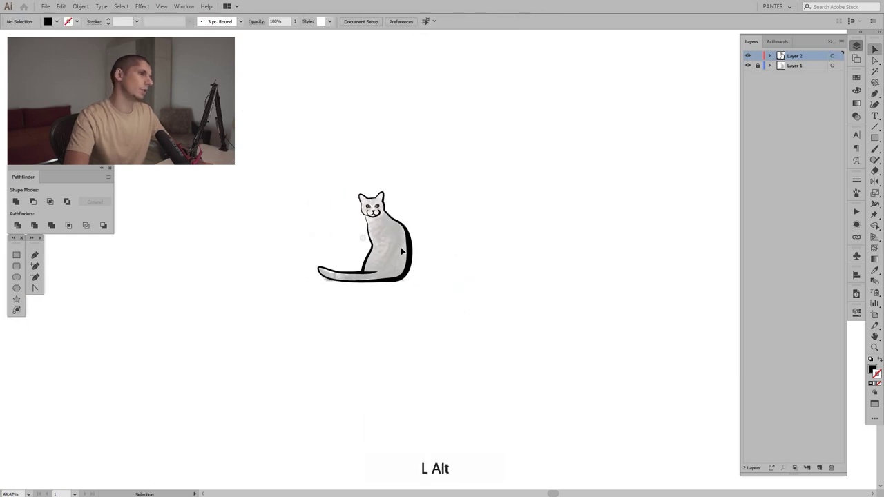
pyautogui.scroll(10, 346, 270)
pyautogui.press('space')
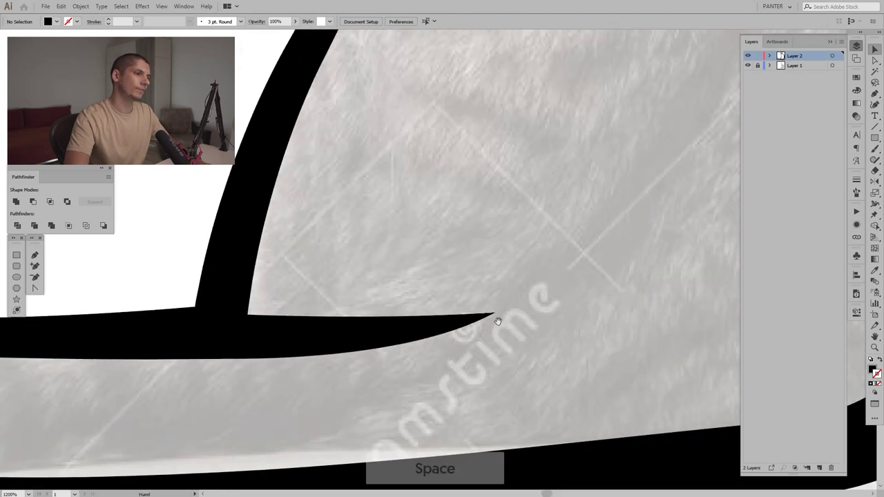
pyautogui.scroll(-2, 497, 321)
pyautogui.press('a')
pyautogui.click(492, 319)
pyautogui.moveTo(493, 319); pyautogui.dragTo(508, 302)
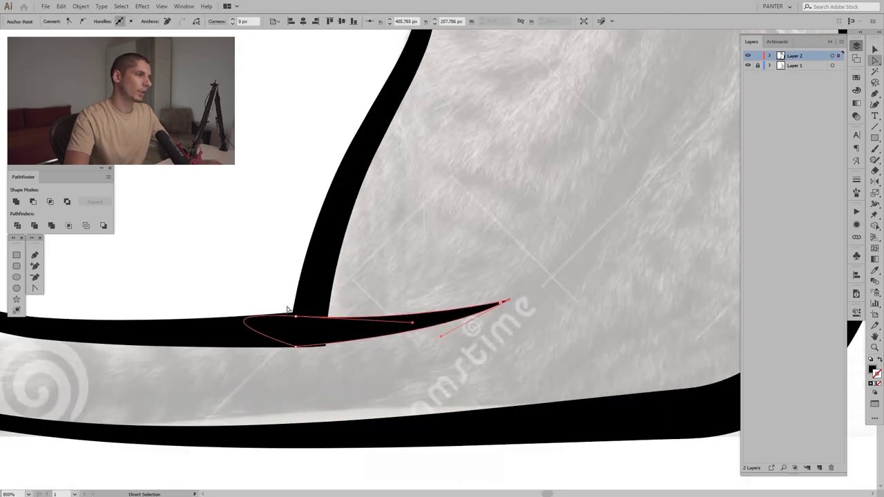
pyautogui.moveTo(413, 325); pyautogui.dragTo(178, 322)
pyautogui.moveTo(296, 316); pyautogui.dragTo(296, 314)
pyautogui.press('v')
pyautogui.click(402, 261)
# Hide Layer 1 with the cat photo and check the new wedge within the line drawing.
pyautogui.scroll(-4, 400, 258)
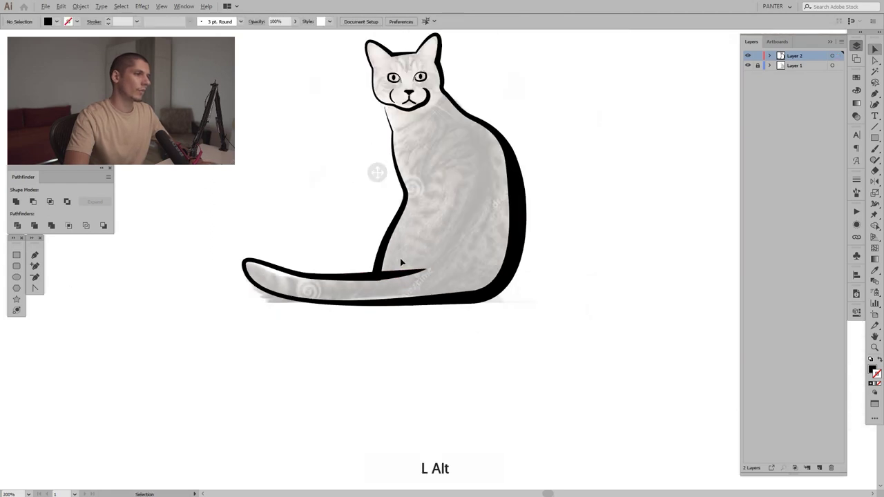
pyautogui.moveTo(473, 239); pyautogui.dragTo(457, 252)
pyautogui.scroll(-2, 456, 252)
pyautogui.moveTo(538, 258); pyautogui.dragTo(513, 275)
pyautogui.scroll(-1, 544, 268)
pyautogui.scroll(3, 462, 276)
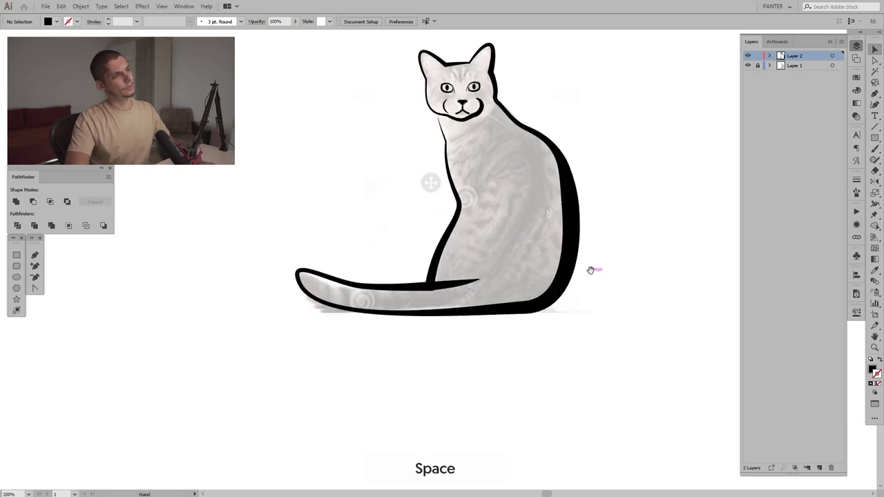
pyautogui.moveTo(590, 269); pyautogui.dragTo(551, 313)
pyautogui.scroll(-1, 550, 313)
pyautogui.click(747, 65)
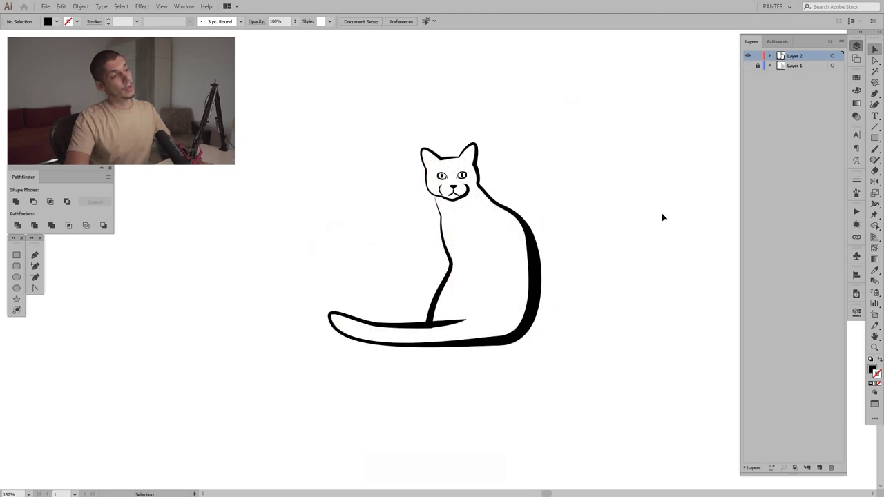
pyautogui.moveTo(655, 246); pyautogui.dragTo(663, 227)
pyautogui.scroll(1, 603, 221)
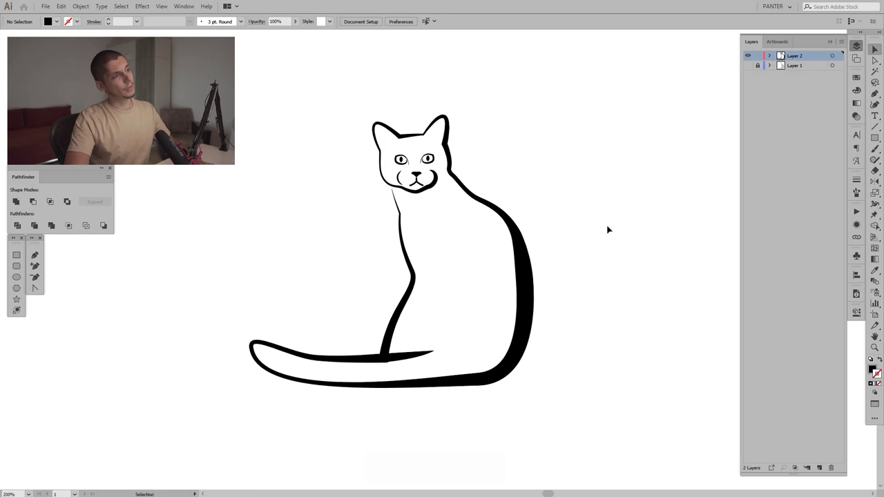
# Move the top anchor point of the chest line to the right below the chin so the line straightens, then deselect it.
pyautogui.scroll(3, 429, 186)
pyautogui.press('a')
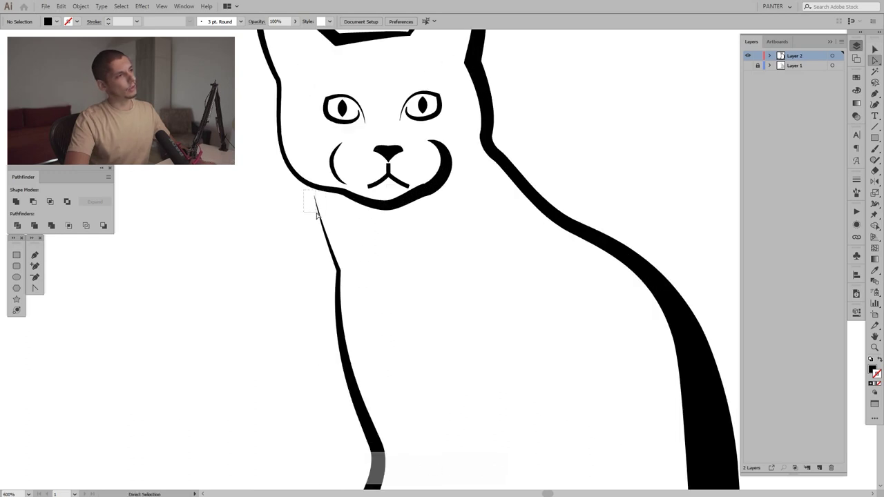
pyautogui.moveTo(317, 213); pyautogui.dragTo(367, 223)
pyautogui.scroll(2, 309, 198)
pyautogui.click(435, 276)
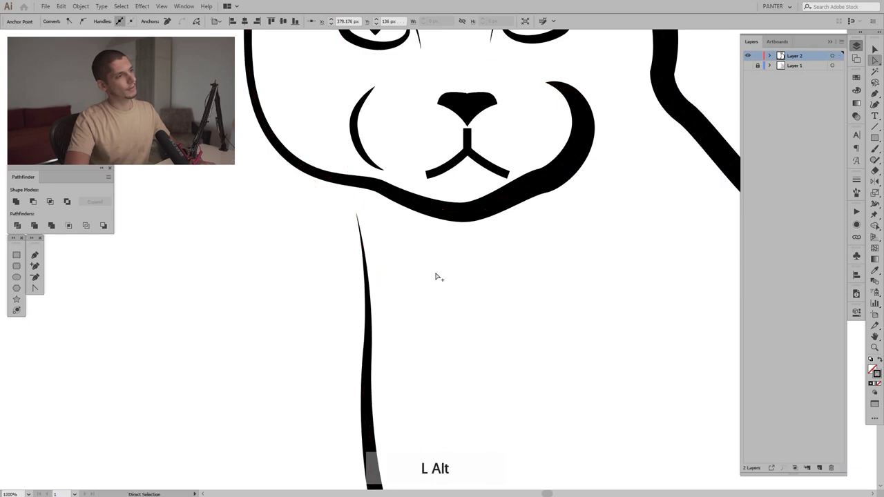
pyautogui.scroll(-2, 438, 277)
pyautogui.press('v')
pyautogui.moveTo(501, 288); pyautogui.dragTo(460, 232)
pyautogui.scroll(-2, 460, 231)
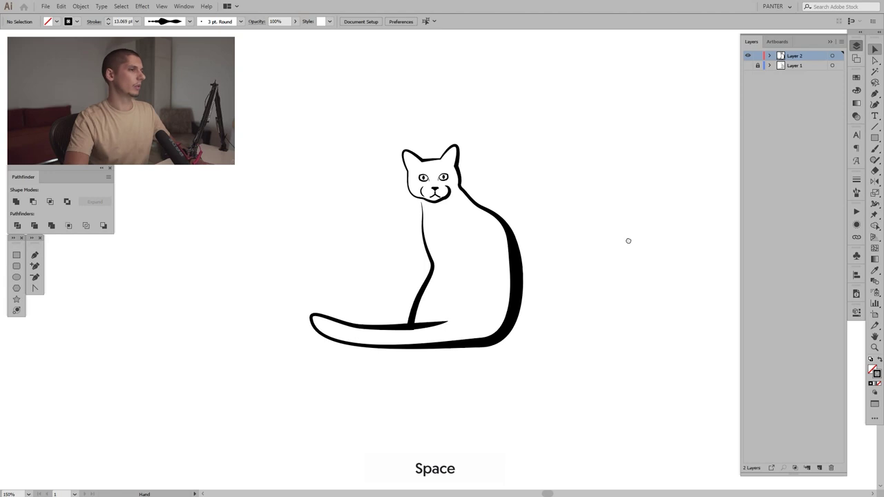
# Apply the width profile that tapers to a point to both mouth lines.
pyautogui.scroll(3, 456, 203)
pyautogui.scroll(2, 306, 178)
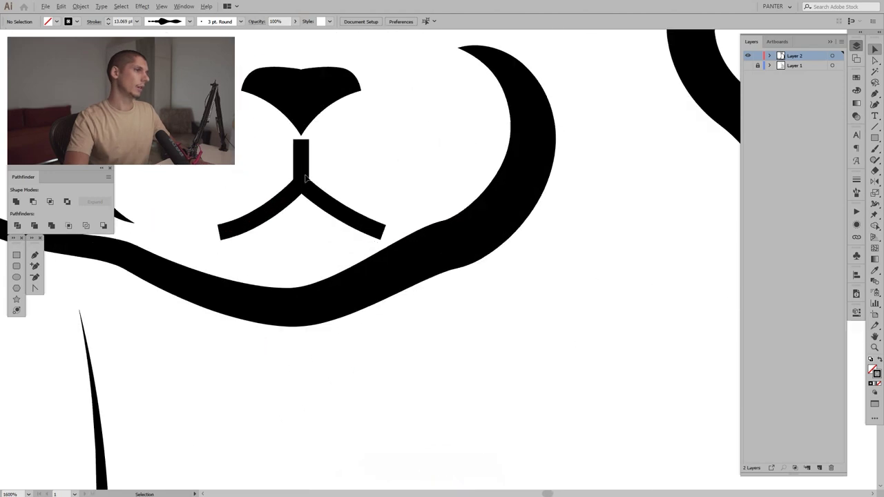
pyautogui.click(344, 209)
pyautogui.click(857, 179)
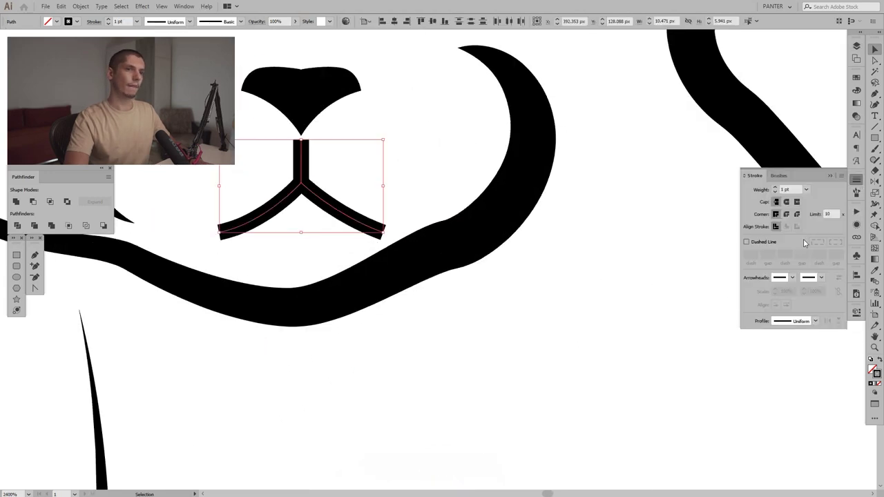
pyautogui.click(786, 322)
pyautogui.click(794, 393)
pyautogui.click(535, 336)
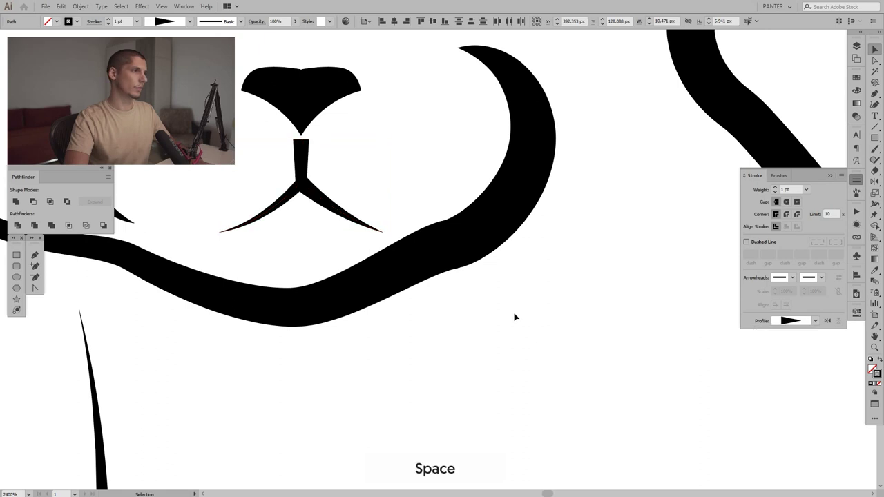
# Move both mouth lines straight up about 1 px so they touch the nose.
pyautogui.moveTo(453, 252); pyautogui.dragTo(576, 299)
pyautogui.click(408, 230)
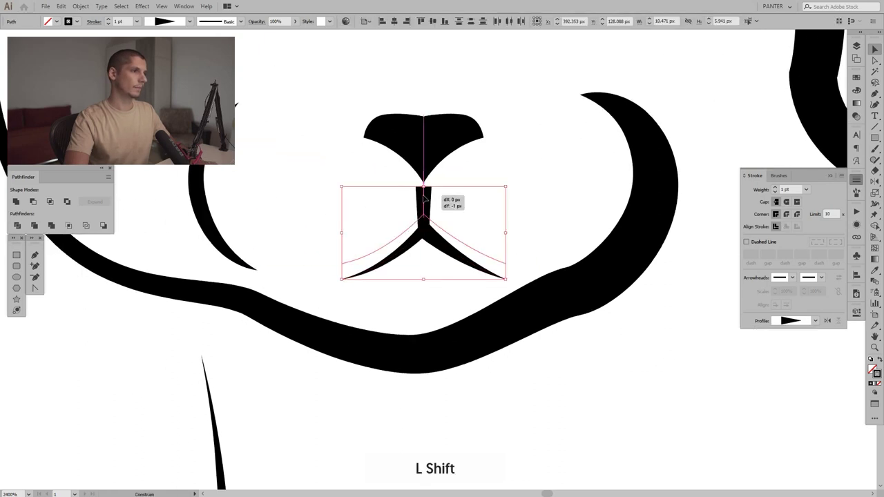
pyautogui.keyDown('shift'); pyautogui.click(426, 199); pyautogui.keyUp('shift')
pyautogui.click(409, 221)
# Inspect the right mouth line's stroke width at the junction with the Width tool, then deselect it and close the stroke settings.
pyautogui.scroll(3, 408, 221)
pyautogui.click(468, 288)
pyautogui.hotkey('shift', 'w')
pyautogui.hotkey('shift', 's')
pyautogui.hotkey('shift', 'w')
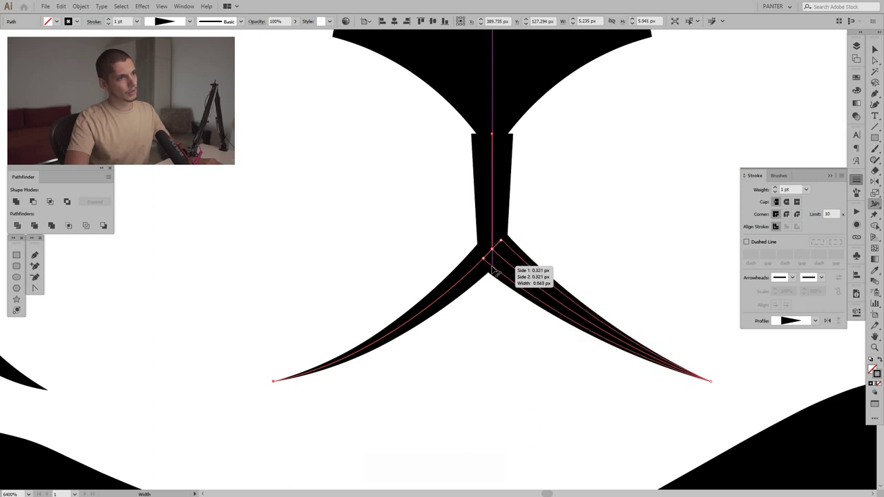
pyautogui.press('v')
pyautogui.click(586, 186)
pyautogui.scroll(-3, 586, 186)
pyautogui.scroll(2, 529, 233)
pyautogui.moveTo(543, 221); pyautogui.dragTo(489, 230)
pyautogui.click(526, 215)
pyautogui.scroll(-6, 526, 214)
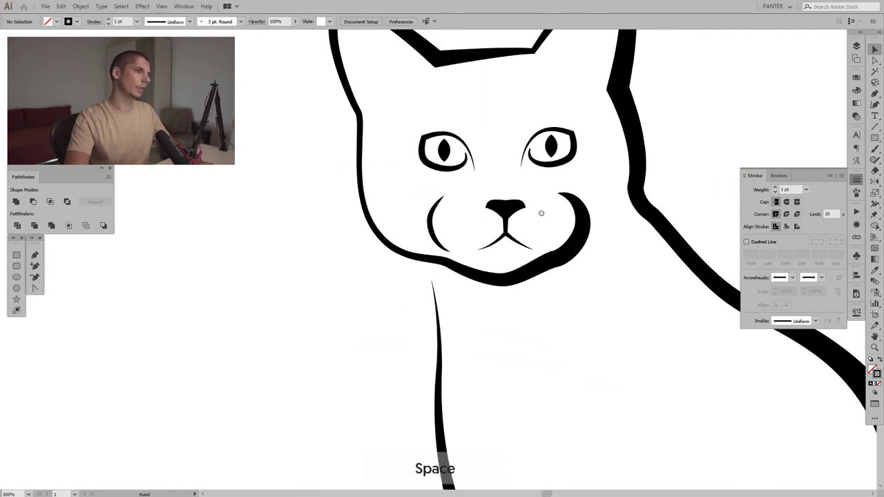
pyautogui.click(828, 179)
pyautogui.scroll(-3, 570, 143)
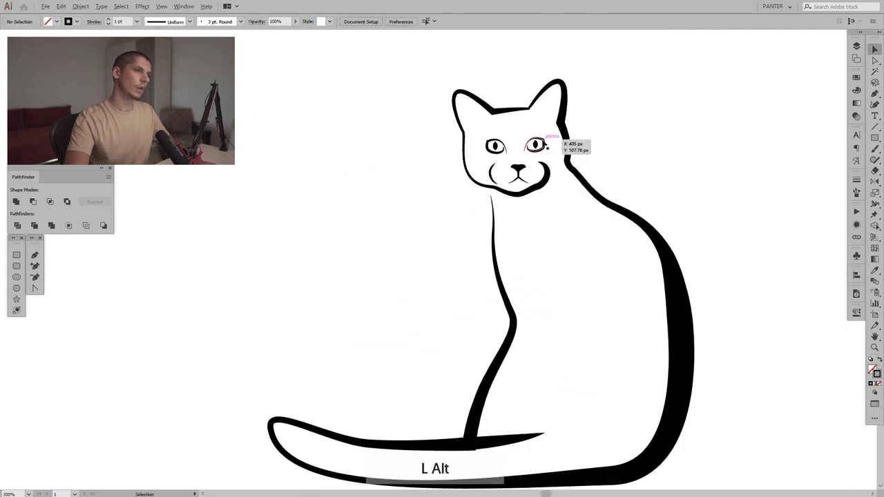
# Select both eye outlines to check their stroke settings, then deselect them and review the whole drawing.
pyautogui.scroll(3, 516, 160)
pyautogui.click(517, 160)
pyautogui.keyDown('shift'); pyautogui.click(415, 166); pyautogui.keyUp('shift')
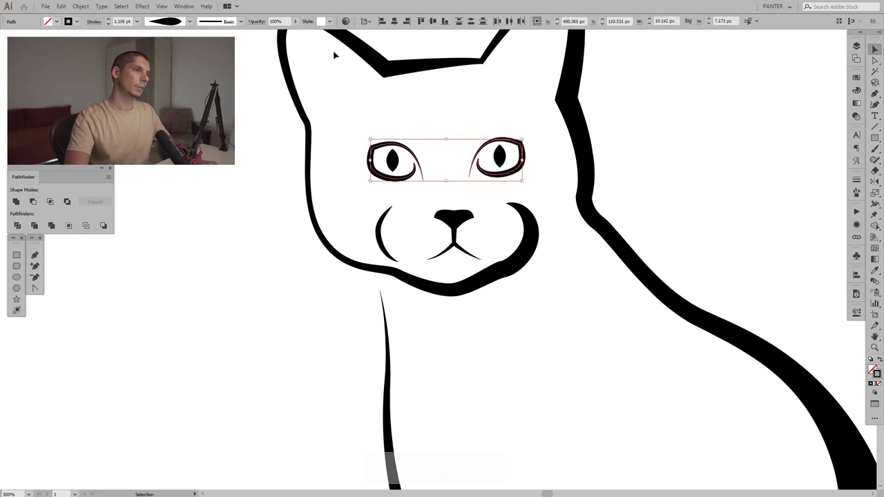
pyautogui.click(659, 142)
pyautogui.scroll(-5, 659, 143)
pyautogui.moveTo(726, 147); pyautogui.dragTo(564, 193)
pyautogui.scroll(-2, 596, 158)
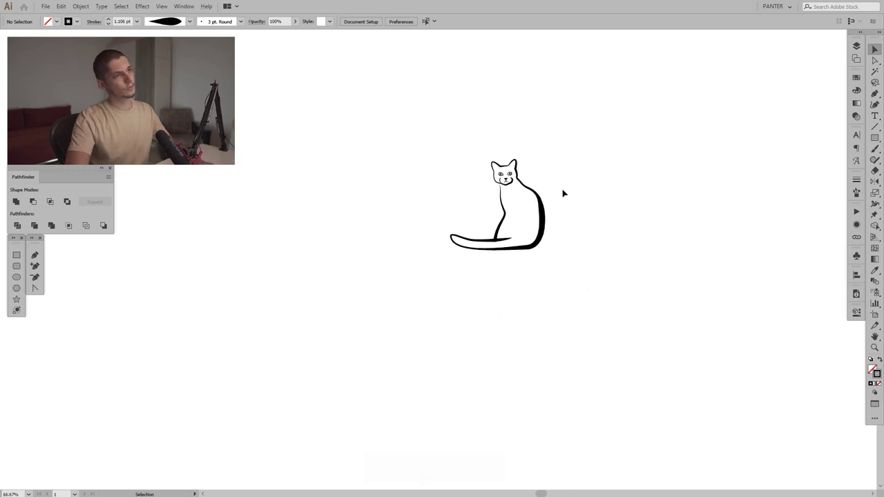
# Shorten the tail by moving its tip anchor and the neighbouring upper-edge anchor toward the body, then deselect the outline.
pyautogui.scroll(2, 569, 204)
pyautogui.scroll(1, 310, 302)
pyautogui.press('a')
pyautogui.moveTo(272, 252); pyautogui.dragTo(349, 333)
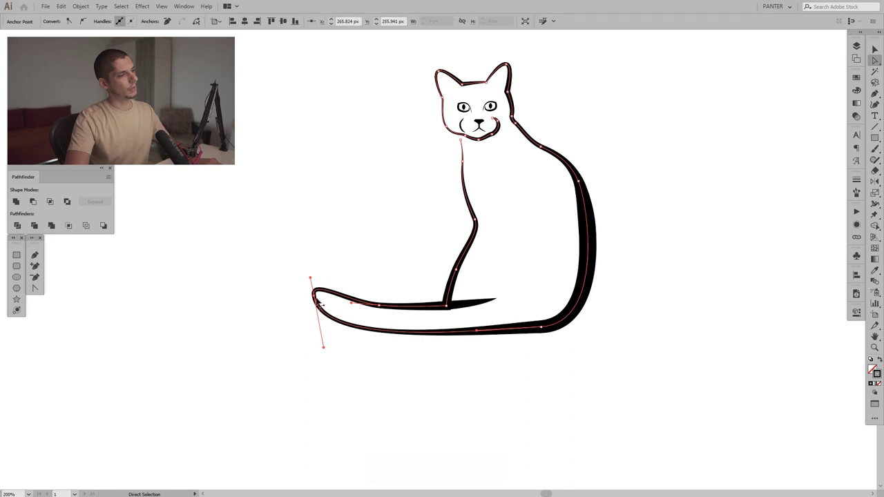
pyautogui.moveTo(381, 346); pyautogui.dragTo(382, 346)
pyautogui.moveTo(379, 306); pyautogui.dragTo(412, 310)
pyautogui.click(428, 255)
pyautogui.scroll(-3, 427, 255)
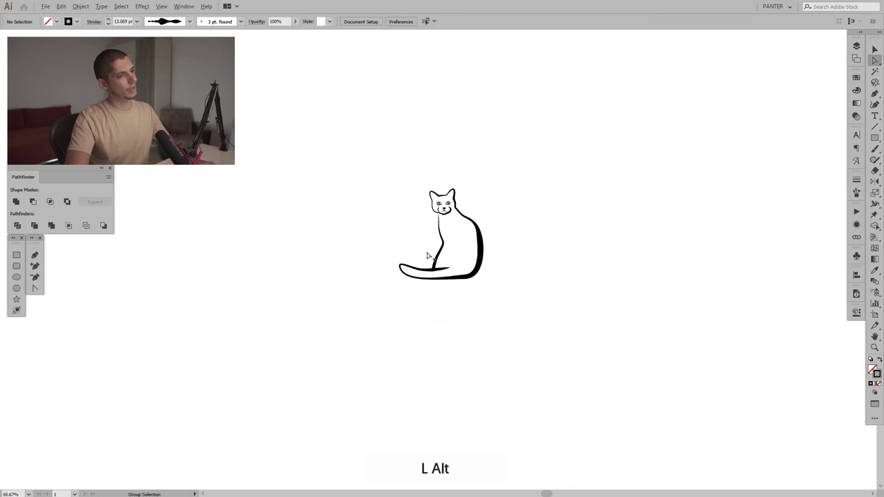
pyautogui.scroll(3, 530, 267)
pyautogui.moveTo(502, 221); pyautogui.dragTo(654, 229)
pyautogui.scroll(2, 658, 212)
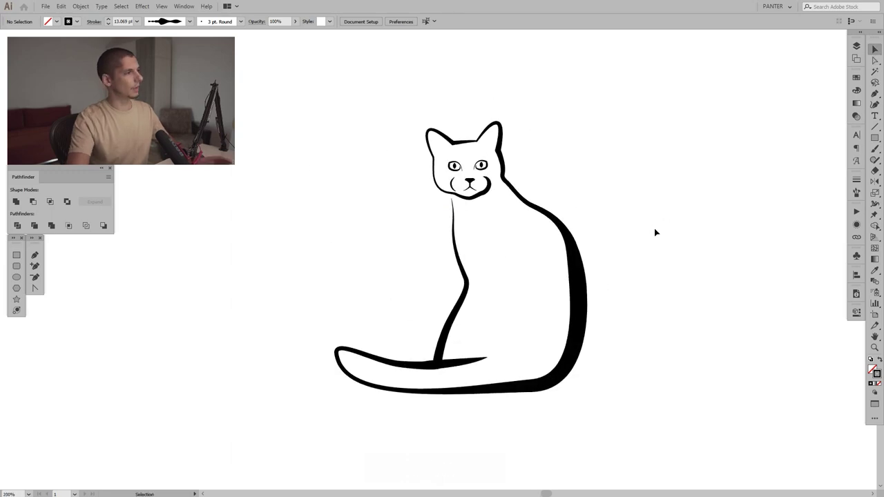